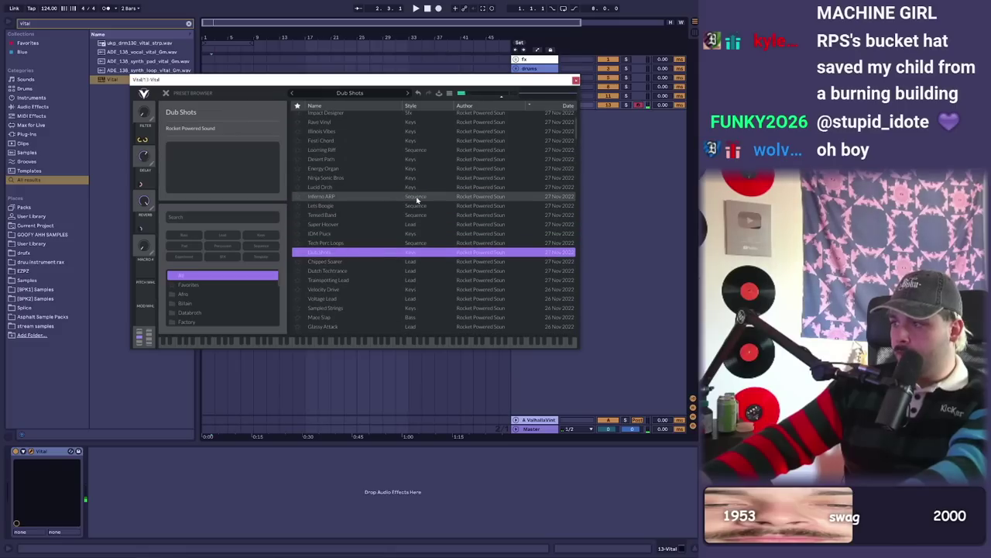
- Audition the Lets Boogie preset, load Inferno ARP in Vital and close the plugin window
click(349, 206)
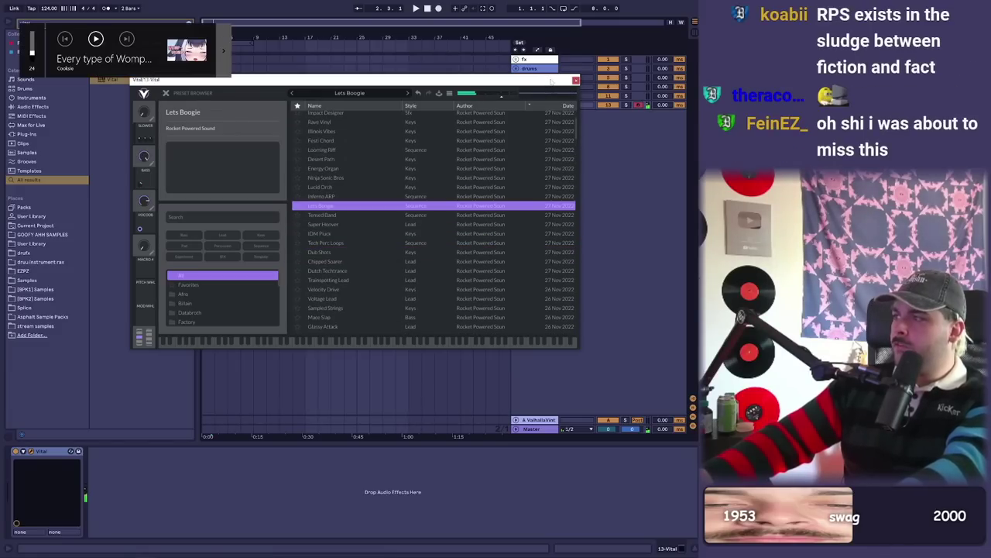
key(Up)
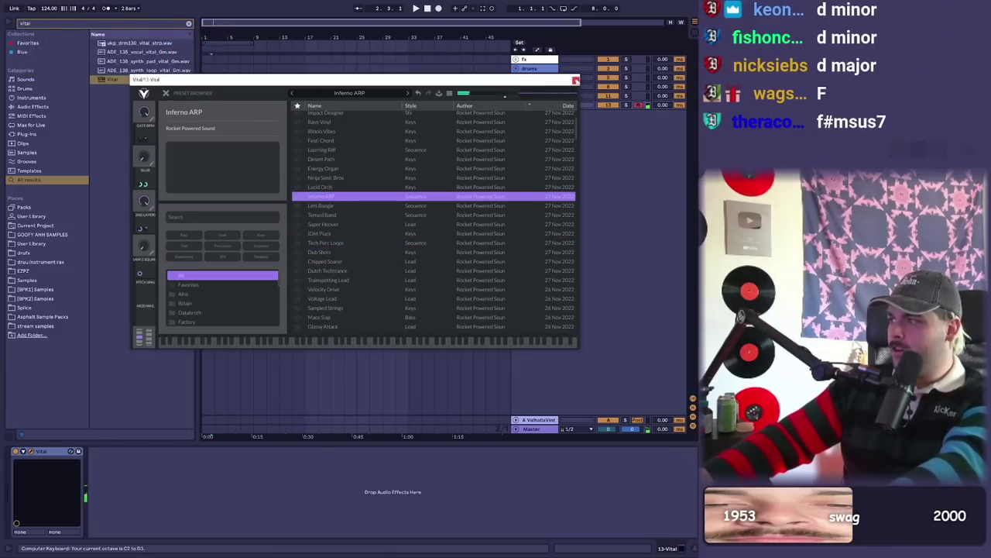
click(576, 80)
- Create an eight-bar MIDI clip on the 13 Vital track with a two-bar D3 note at its start, transposed down an octave
click(515, 105)
click(317, 121)
double_click(245, 120)
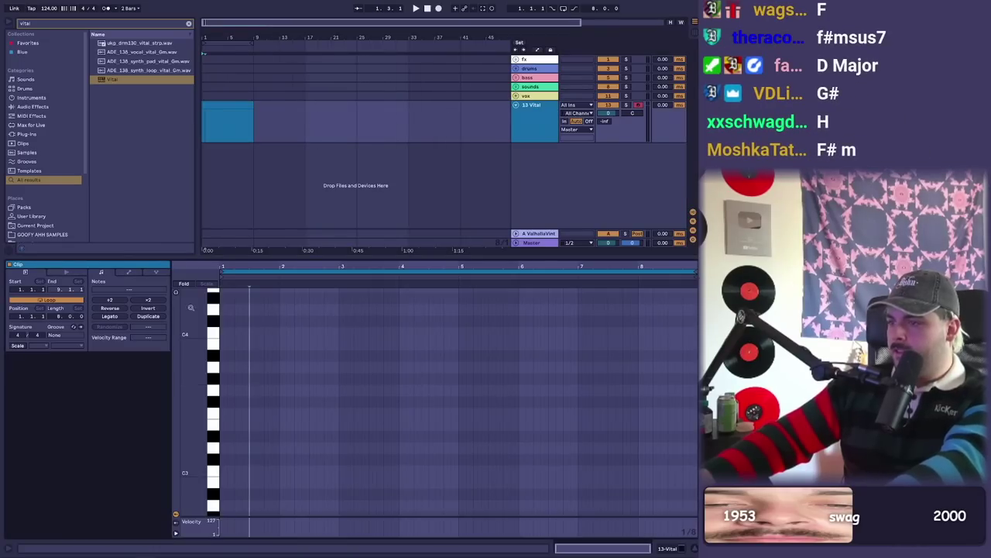
scroll(246, 381, down, 2)
double_click(237, 391)
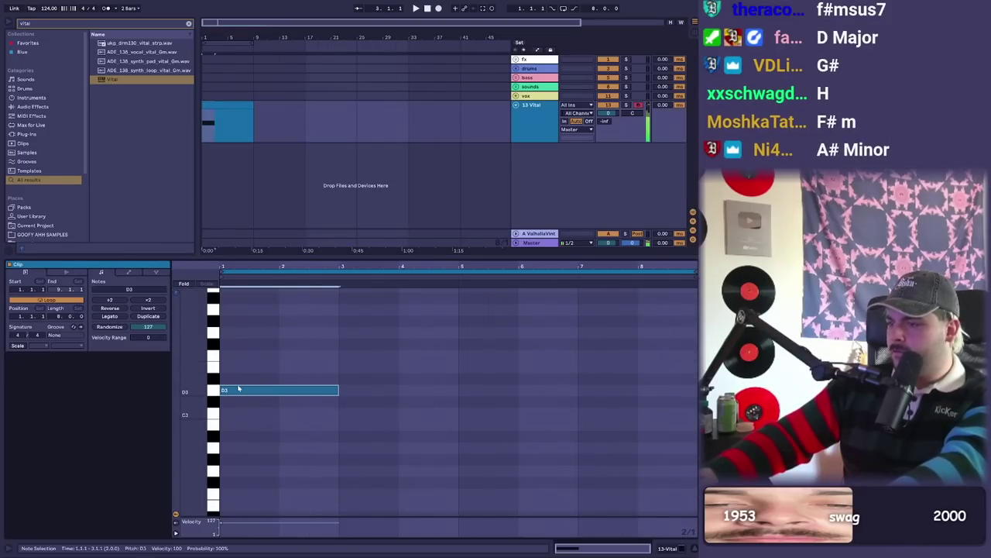
key(shift+Down)
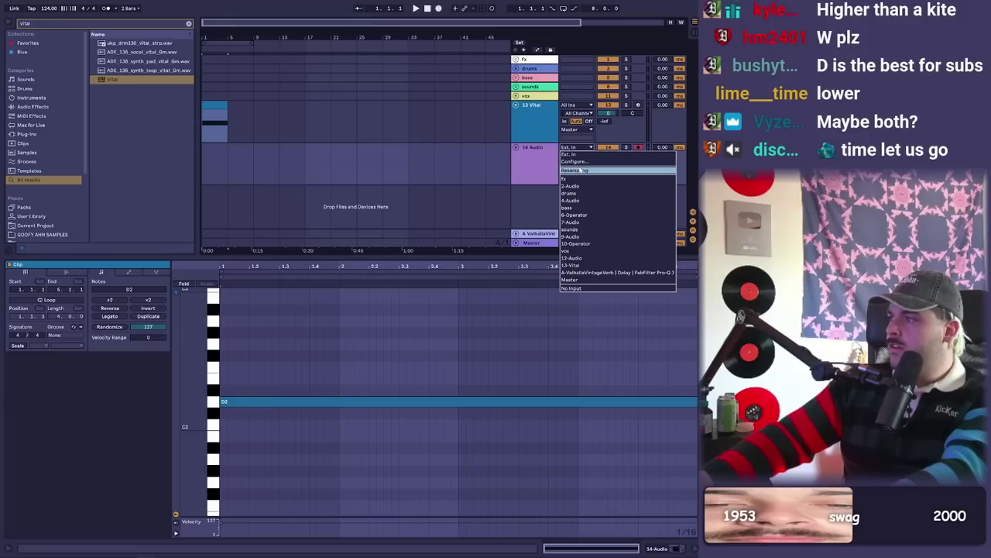
- Set the 14 Audio track's input to Resampling and record the Vital note onto it from bar 1
click(587, 168)
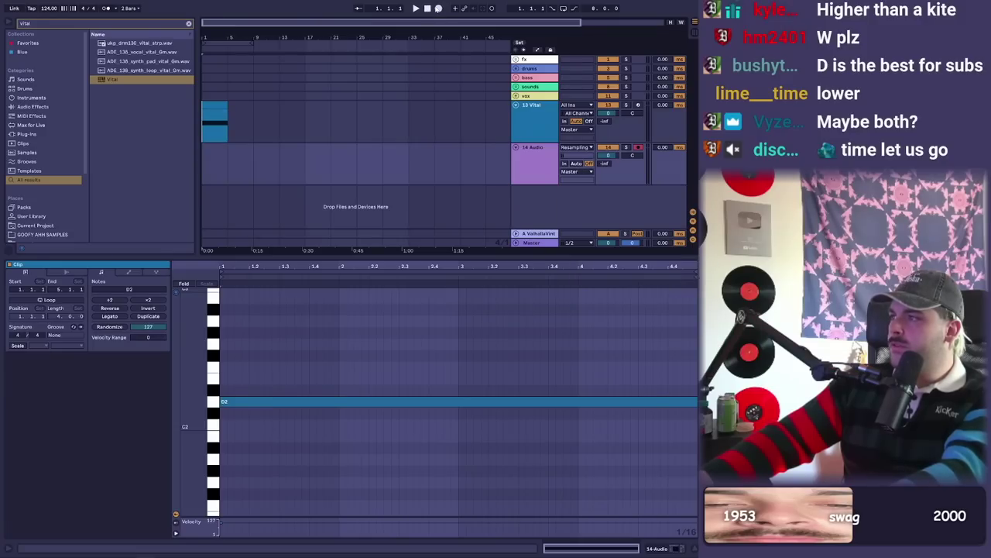
click(437, 8)
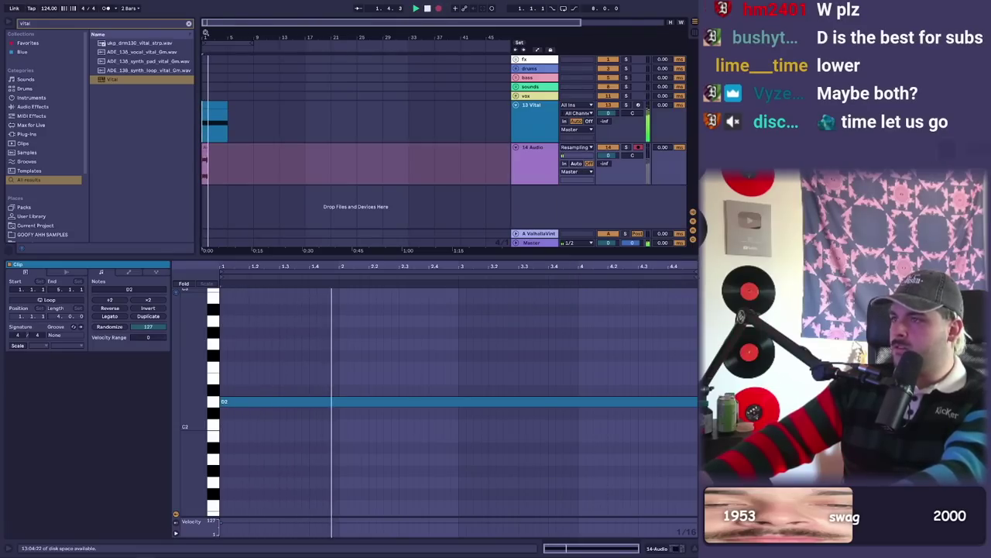
drag(382, 45, 382, 97)
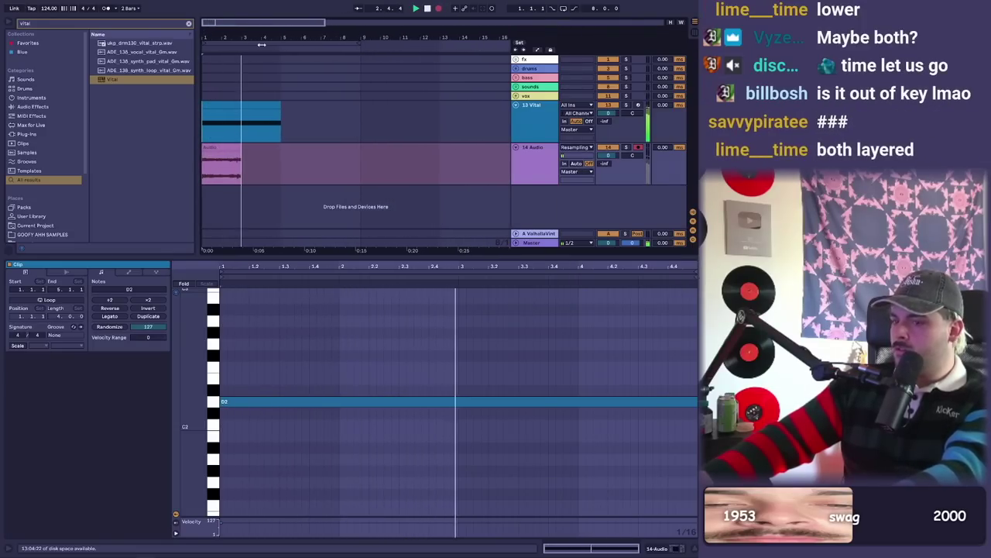
key(space)
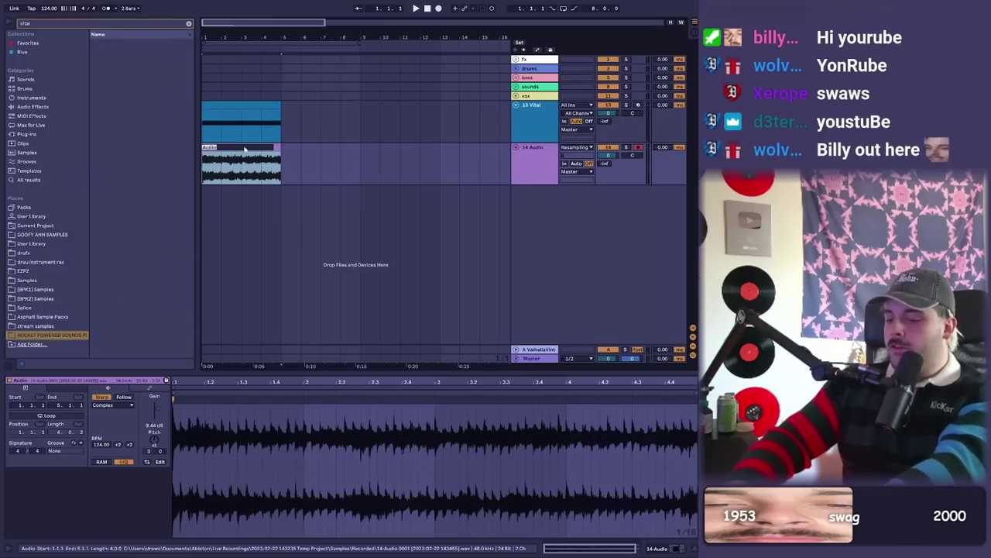
- Rename the recorded audio clip as spider bass and locate its consolidated file in the browser
key(ctrl+r)
text(spi)
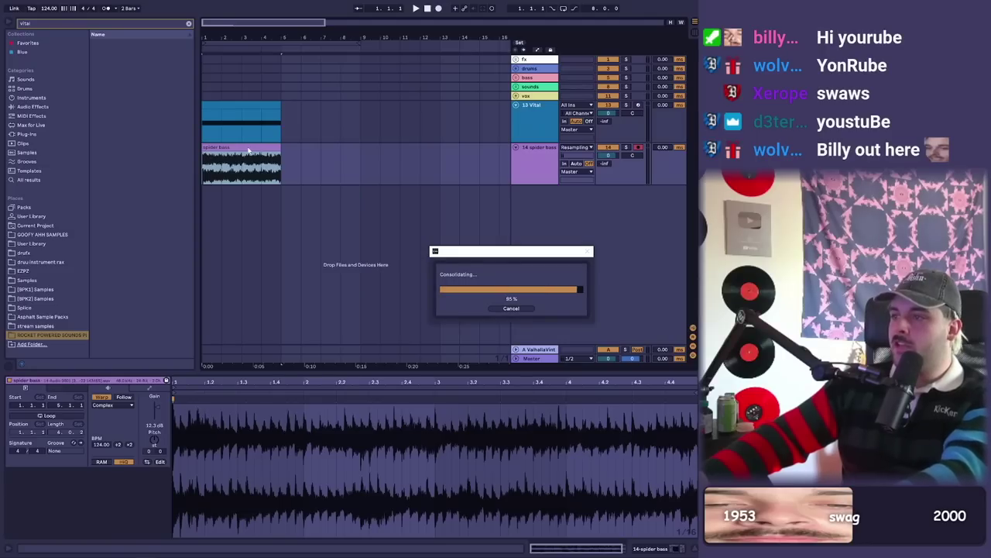
right_click(247, 150)
click(279, 258)
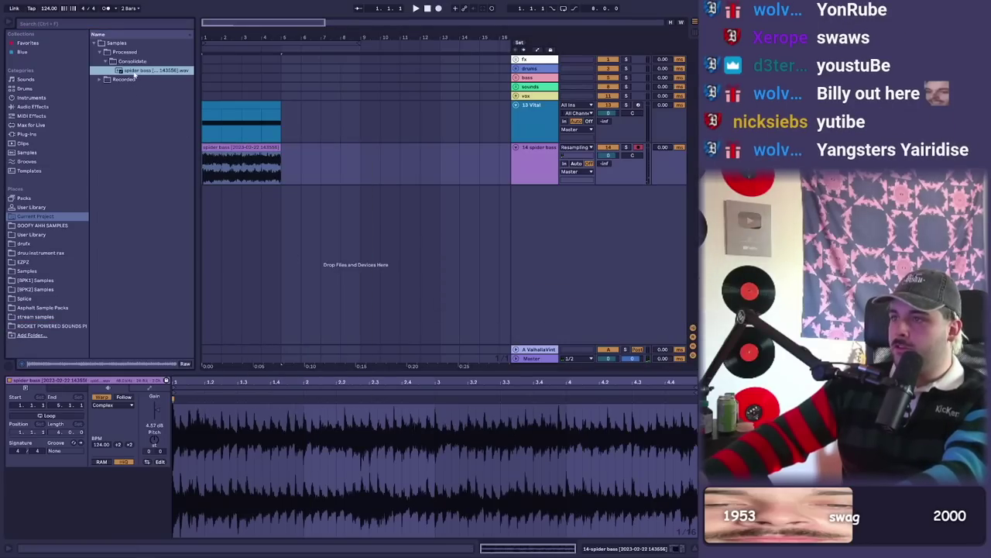
- Delete the spider bass clip from the arrangement and open the MIDI clip on the 13 Vital track
click(222, 147)
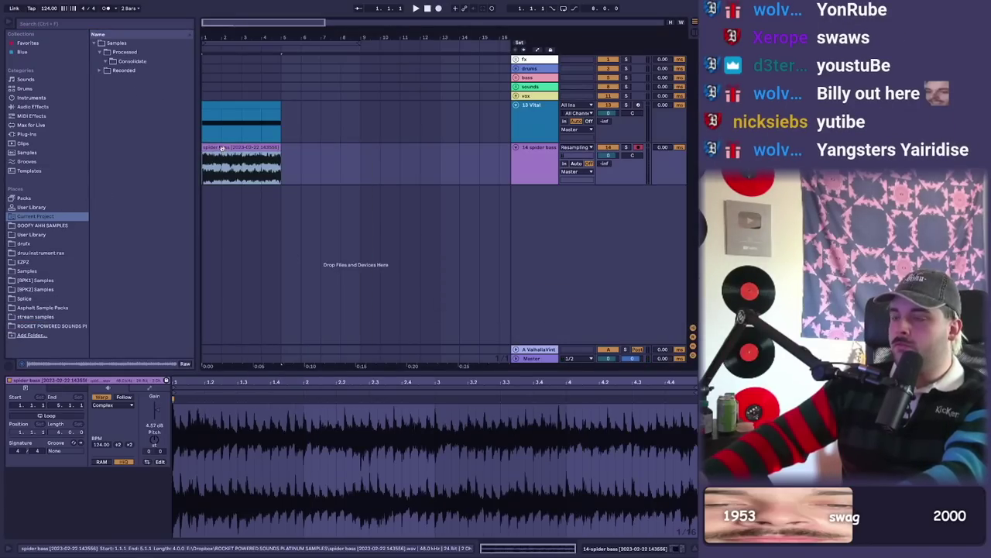
key(Delete)
double_click(232, 104)
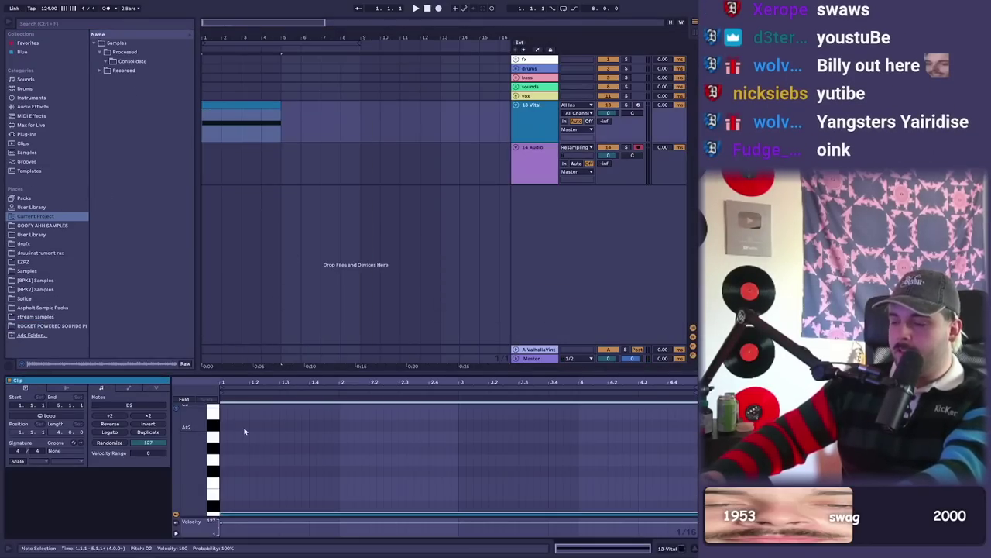
- Play back the D2 note and record a new resampled take of it onto the 14 Audio track
key(space)
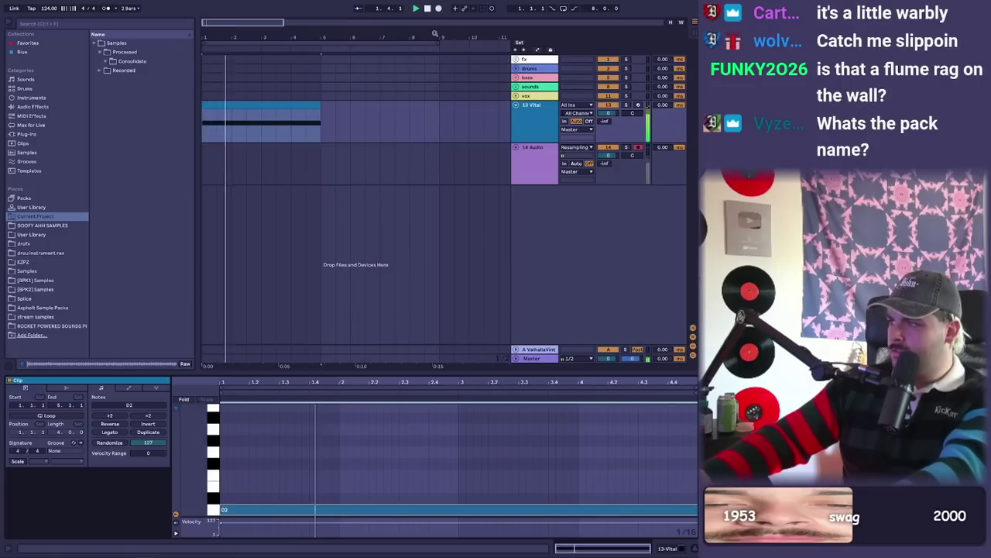
click(438, 8)
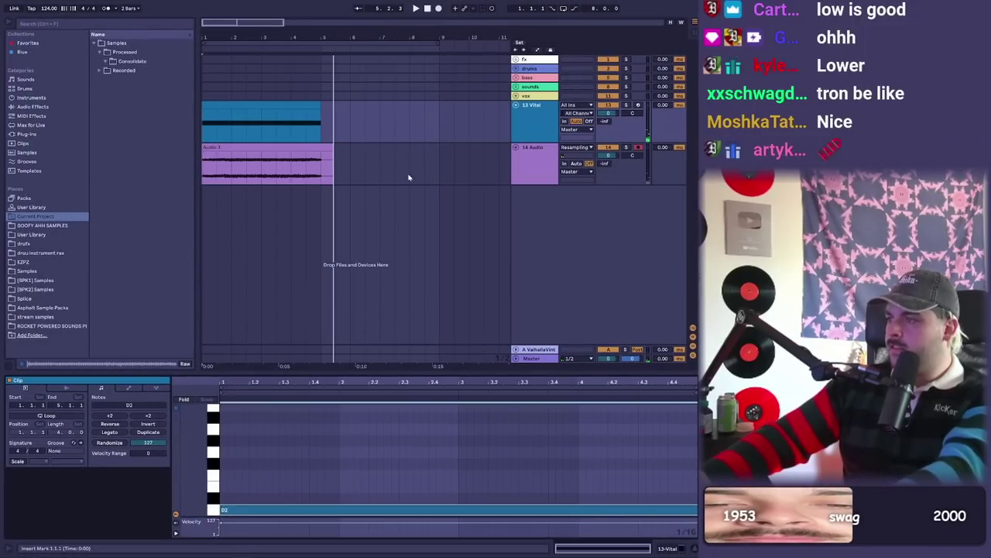
key(alt+Tab)
key(alt+Tab)
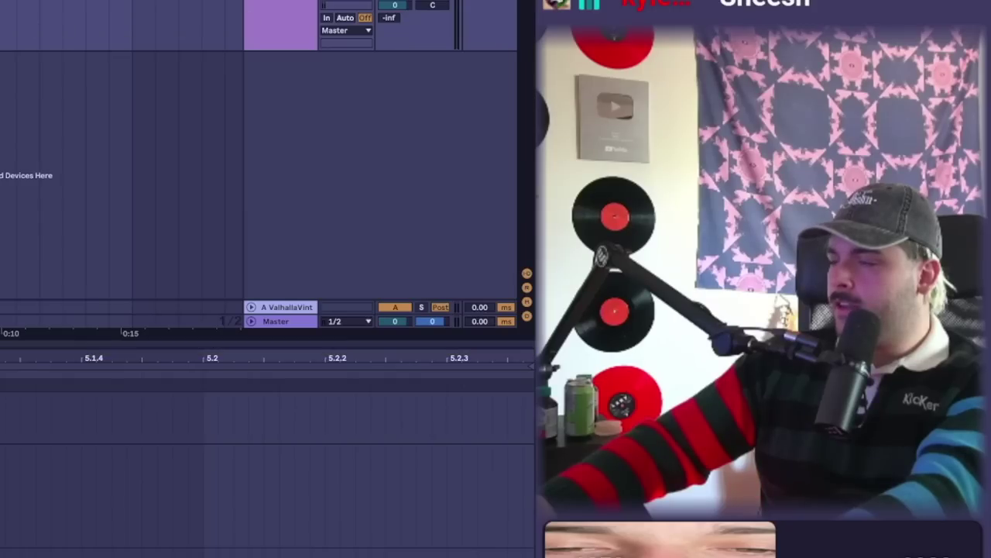
- Trim the new recording so it ends at bar 5 and raise the clip's gain
drag(382, 167, 205, 167)
key(Delete)
click(239, 147)
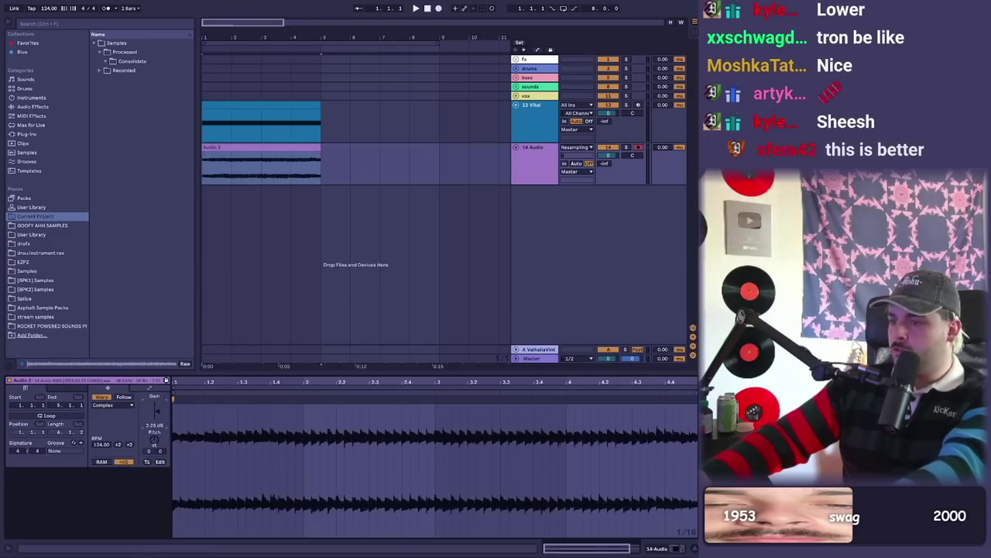
drag(156, 405, 156, 390)
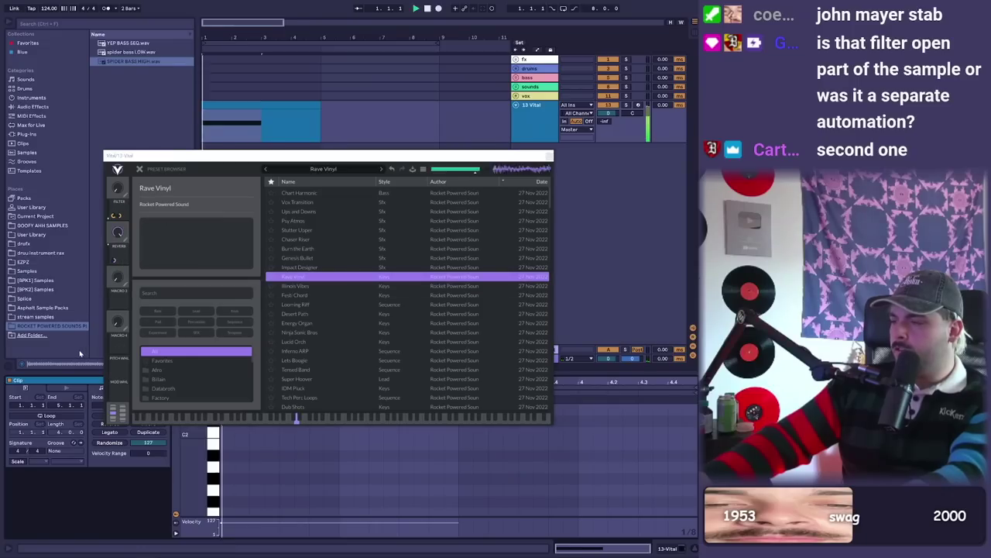
- Shorten the D2 note in the Vital clip to about one beat and duplicate the one-bar stab pattern
key(space)
click(549, 157)
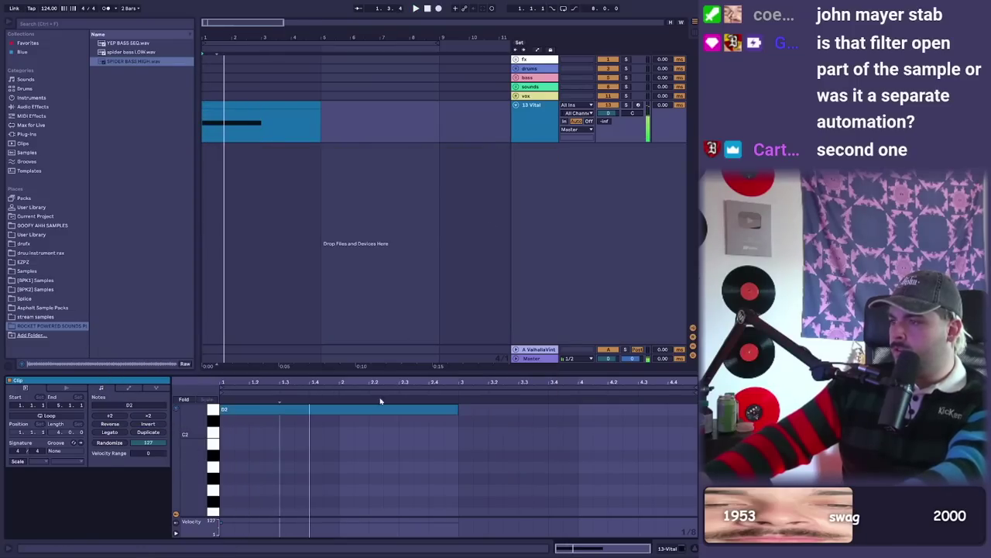
drag(457, 411, 253, 413)
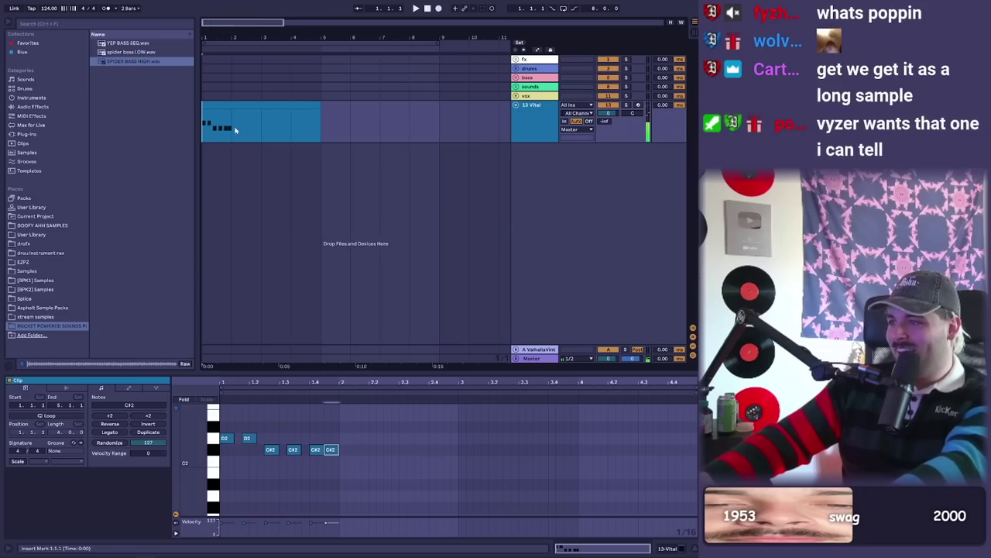
key(ctrl+d)
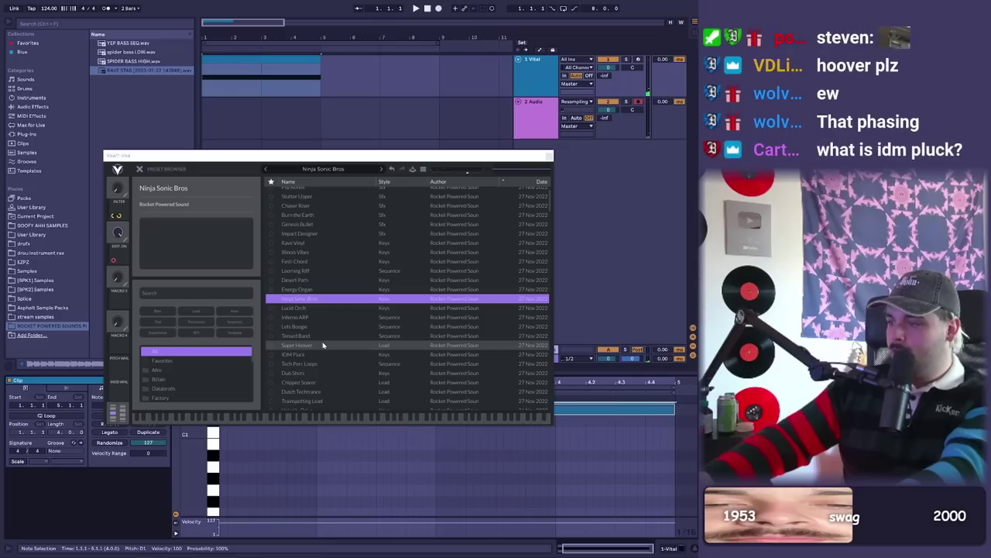
- Load the Super Hoover preset in Vital, audition it with the sustained note and close the plugin window
click(326, 344)
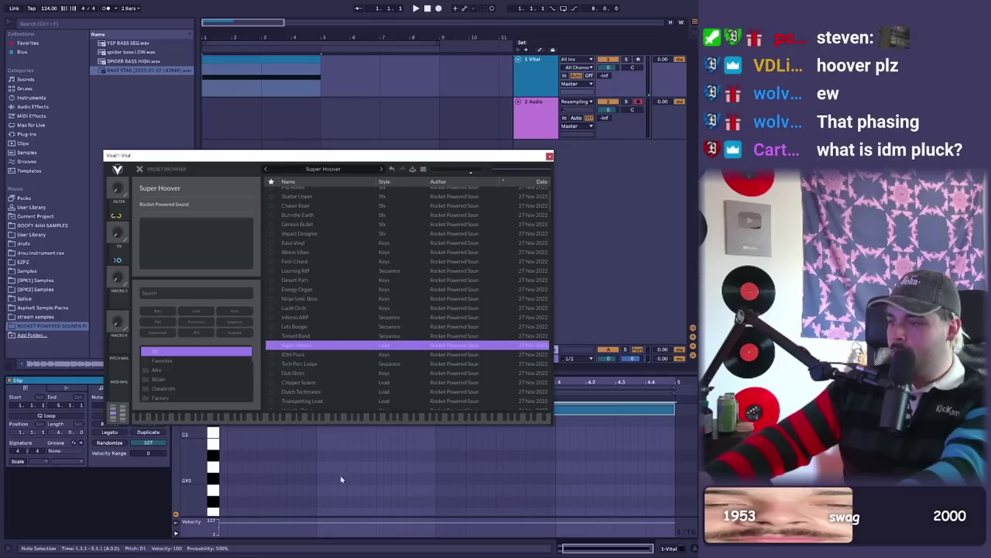
key(space)
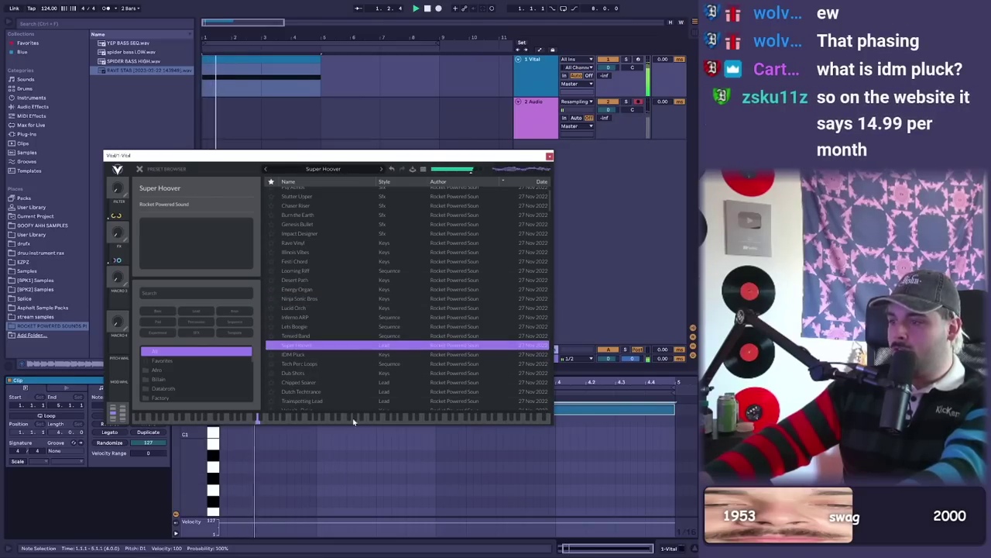
click(550, 157)
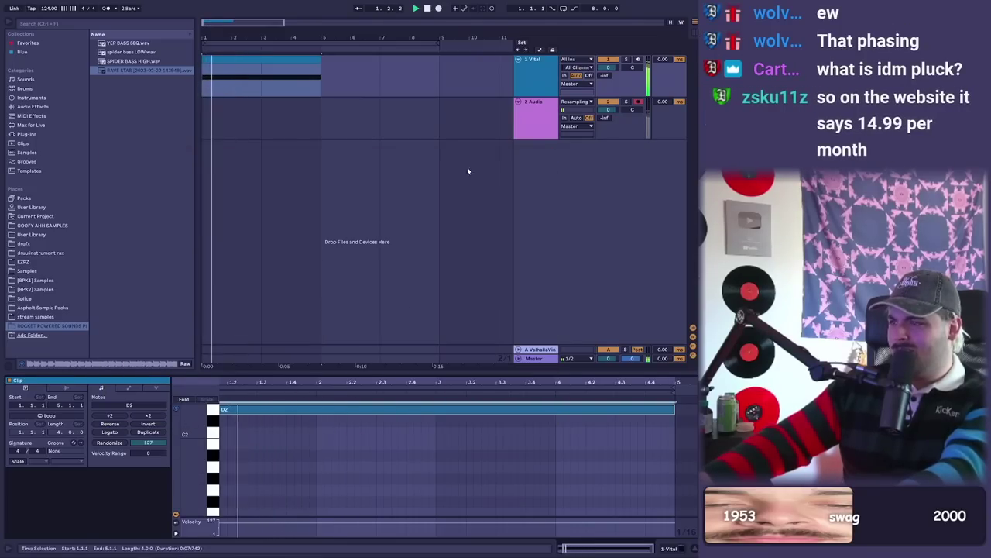
click(572, 133)
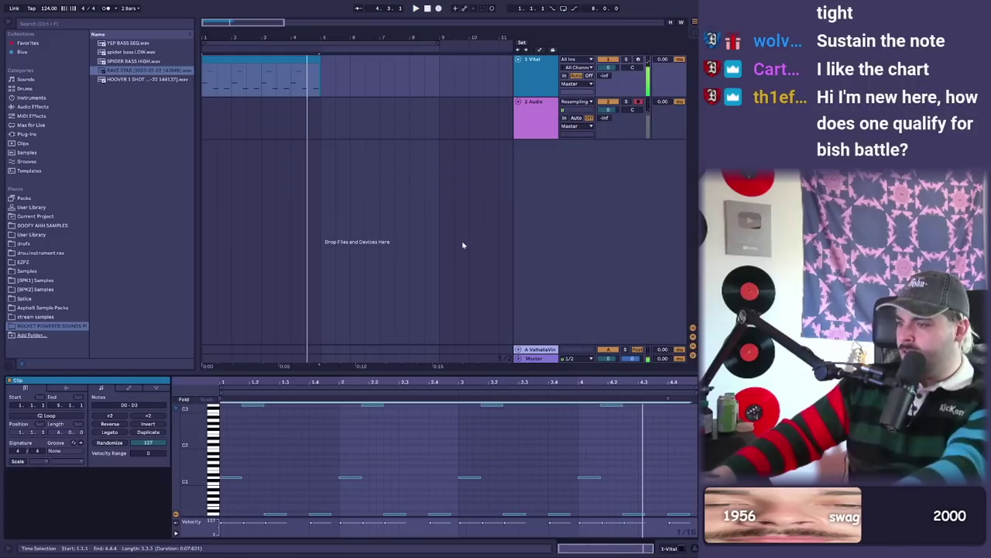
- Delete the high note in the first bar of the Vital clip and lengthen the low notes that follow
key(space)
drag(248, 434, 262, 385)
key(Delete)
drag(277, 471, 697, 516)
key(shift+Right)
key(shift+Right)
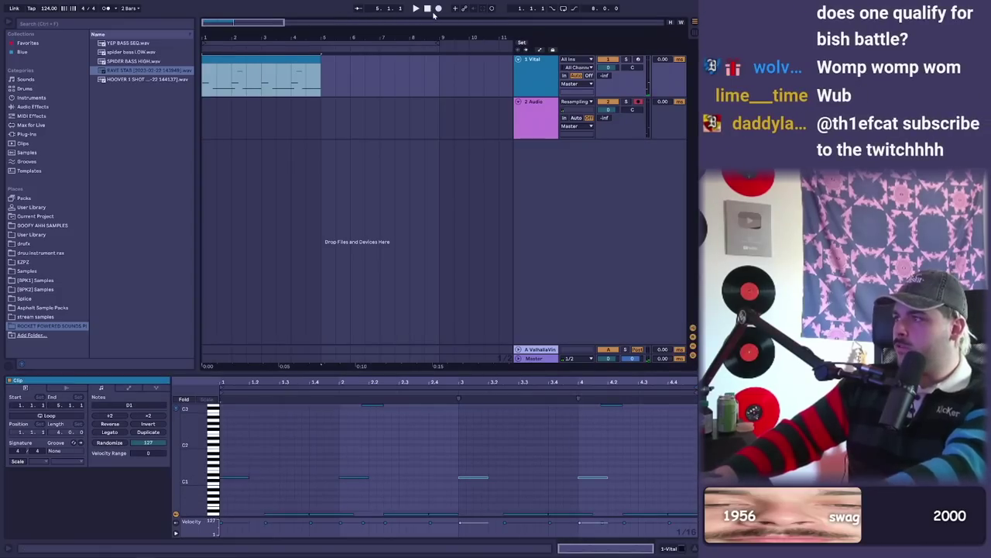
- Record the edited bass pattern from bar 1 onto the 2 Audio resampling track
click(427, 8)
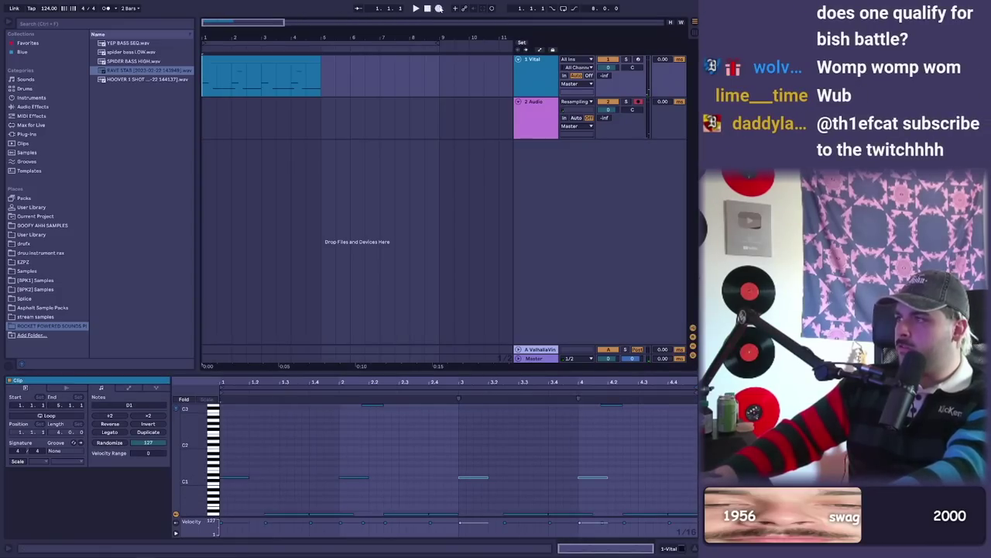
click(439, 9)
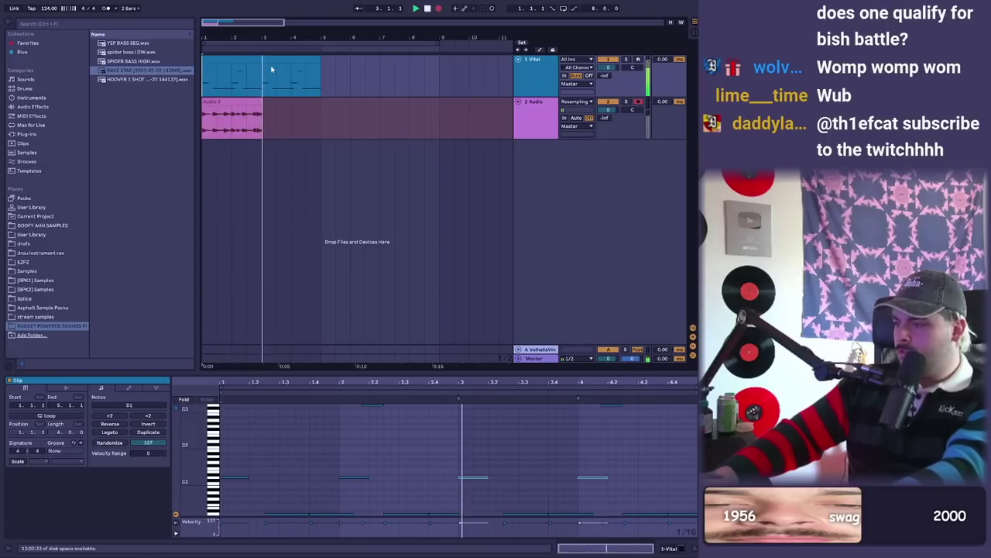
key(plus)
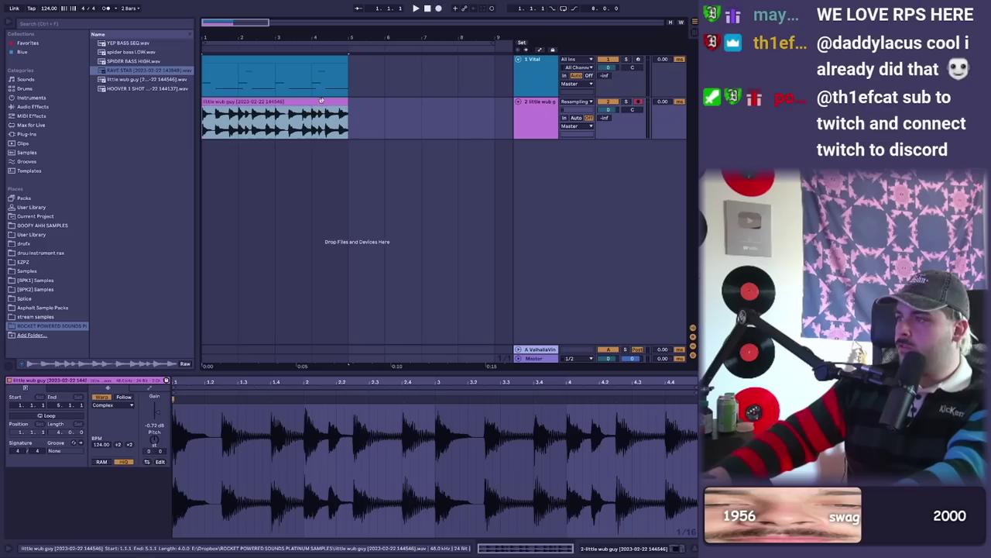
- Audition Vital's Chaos Reigns preset on the sustained D1 note and close the plugin window
key(alt+Tab)
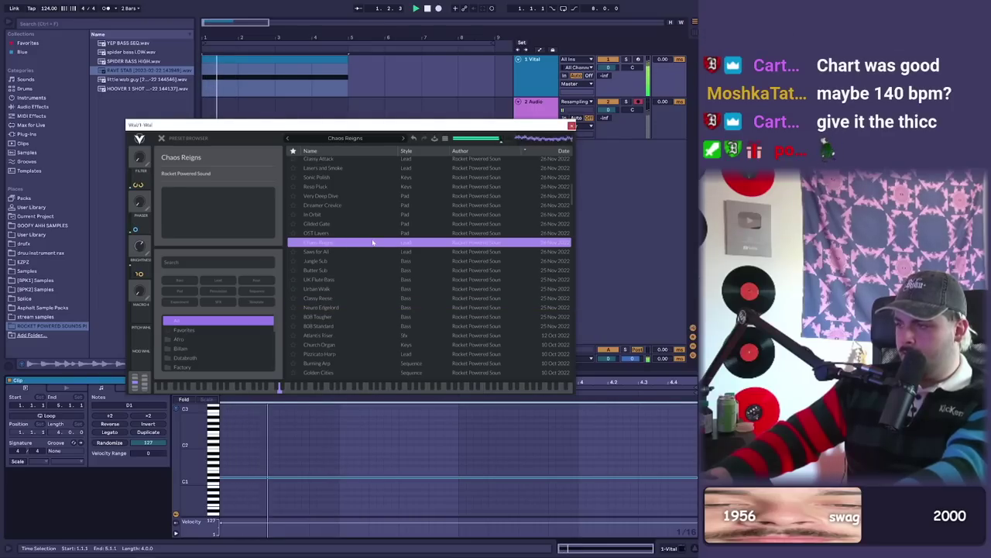
click(310, 438)
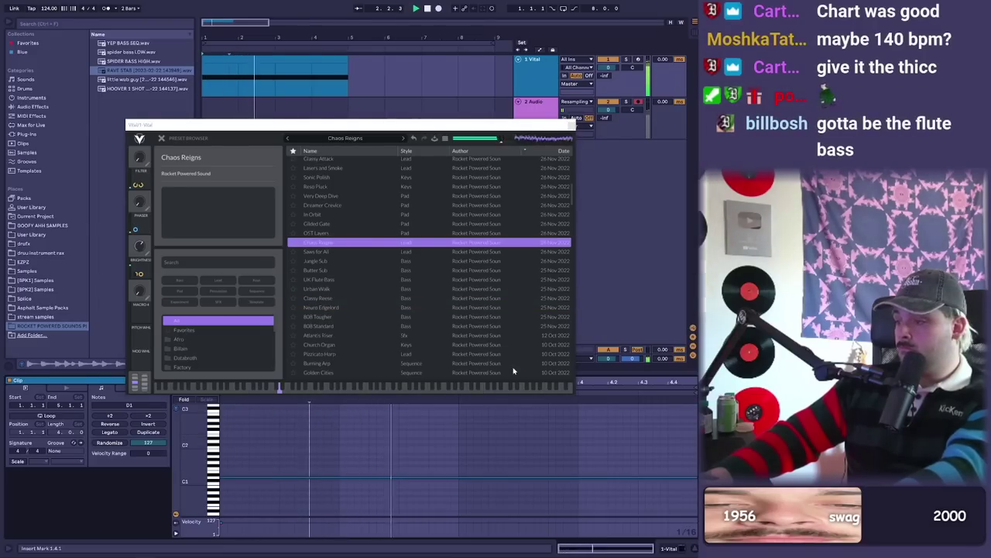
click(571, 127)
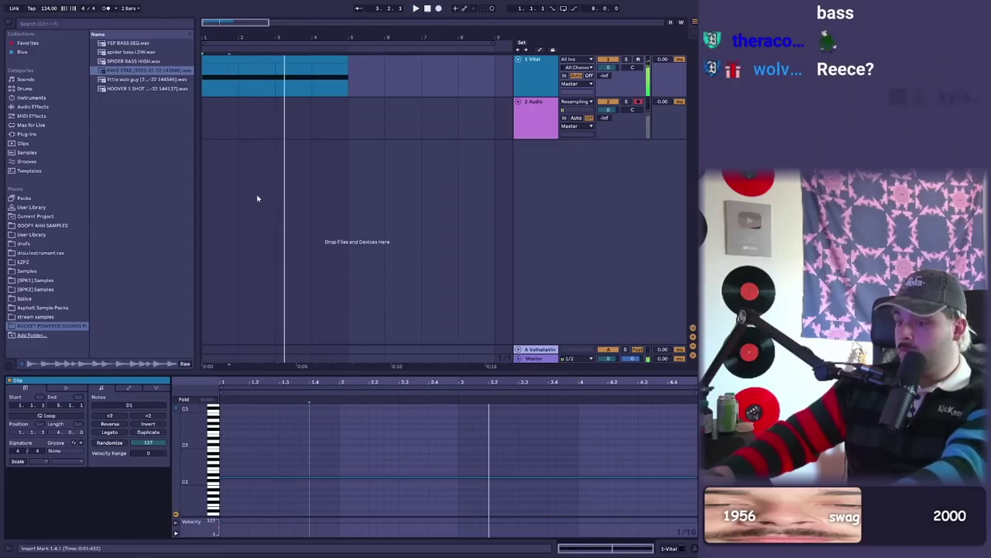
- Add the Thickify effect after Vital on the 1 Vital track and audition the bass through it
key(ctrl+f)
text(thickif)
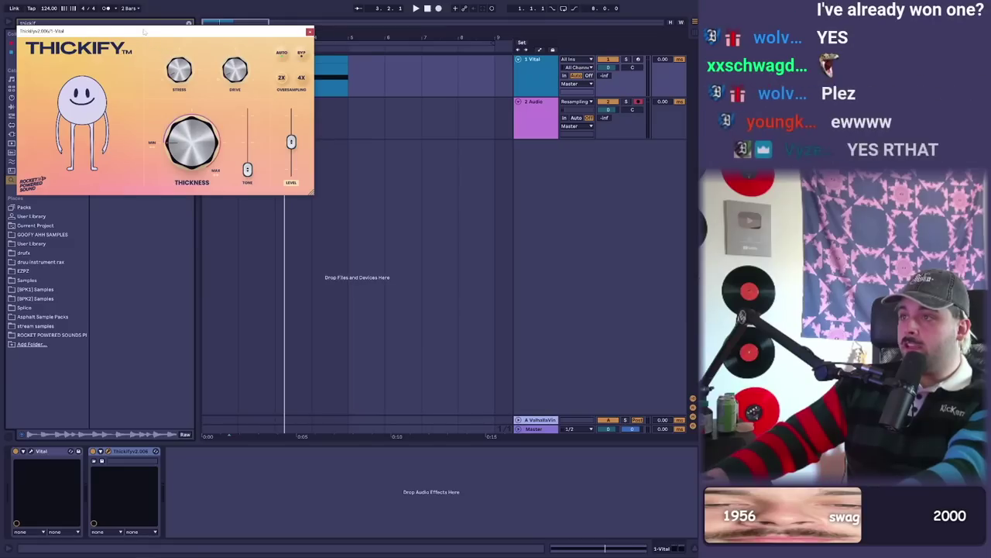
drag(143, 30, 319, 106)
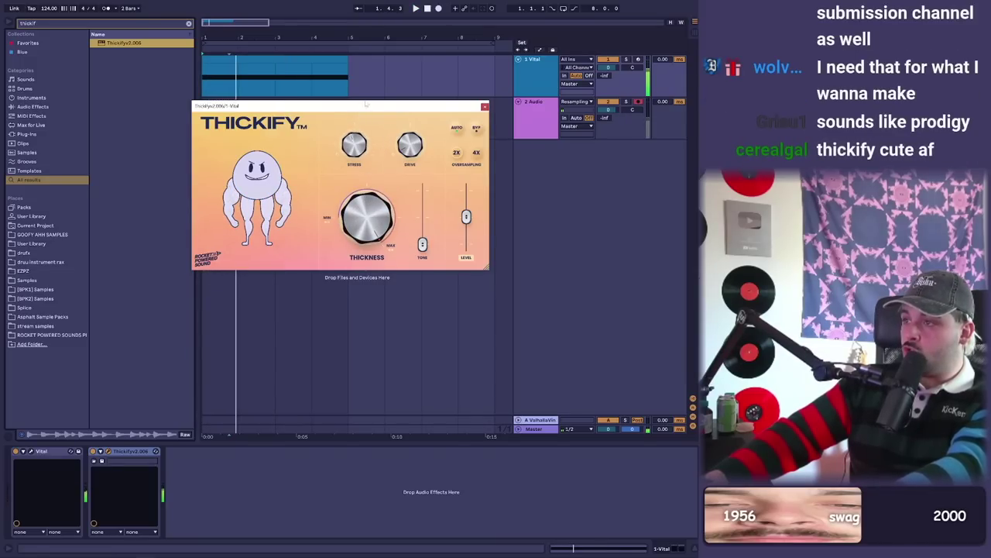
key(space)
click(529, 75)
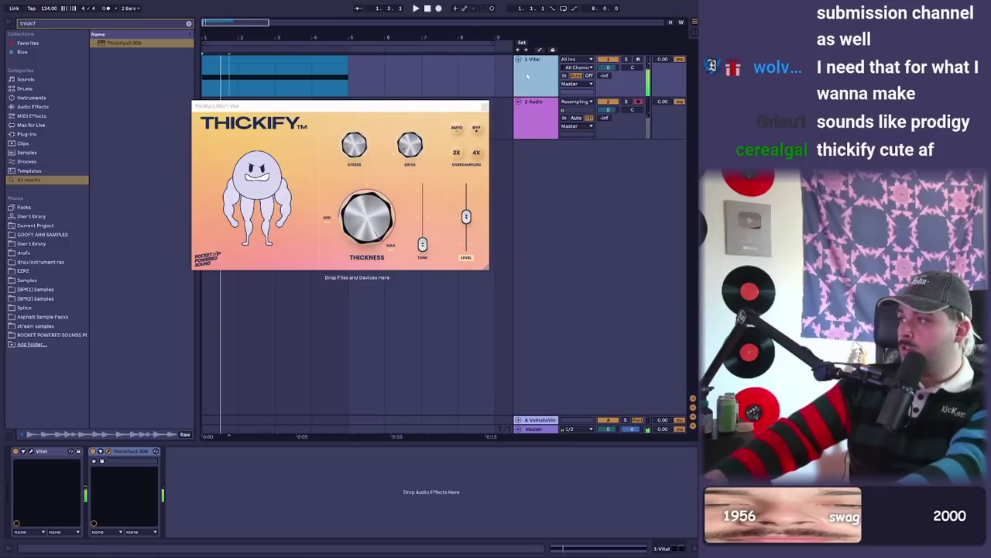
- Mute the 2 Audio track and raise Thickify's Tone to its maximum while auditioning the bass
click(603, 103)
key(space)
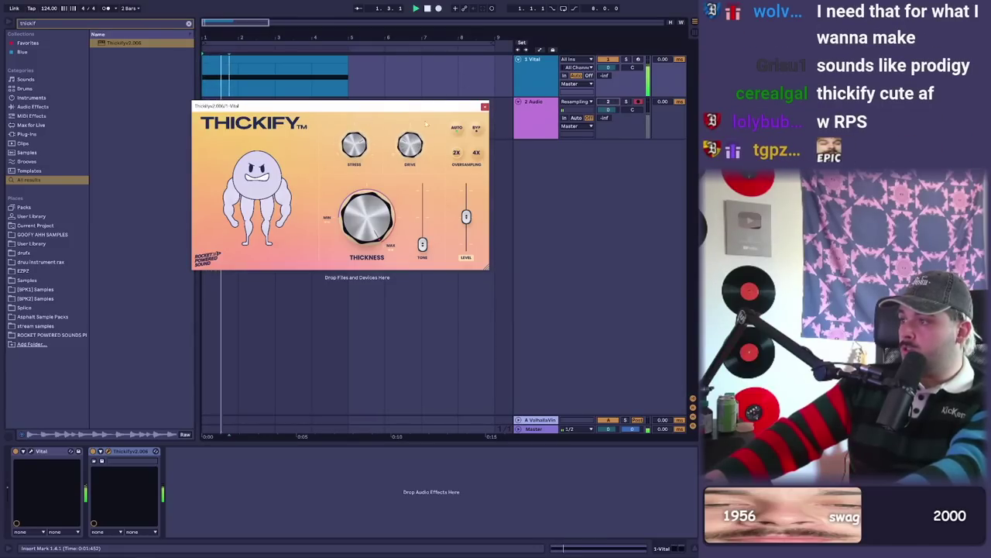
click(444, 206)
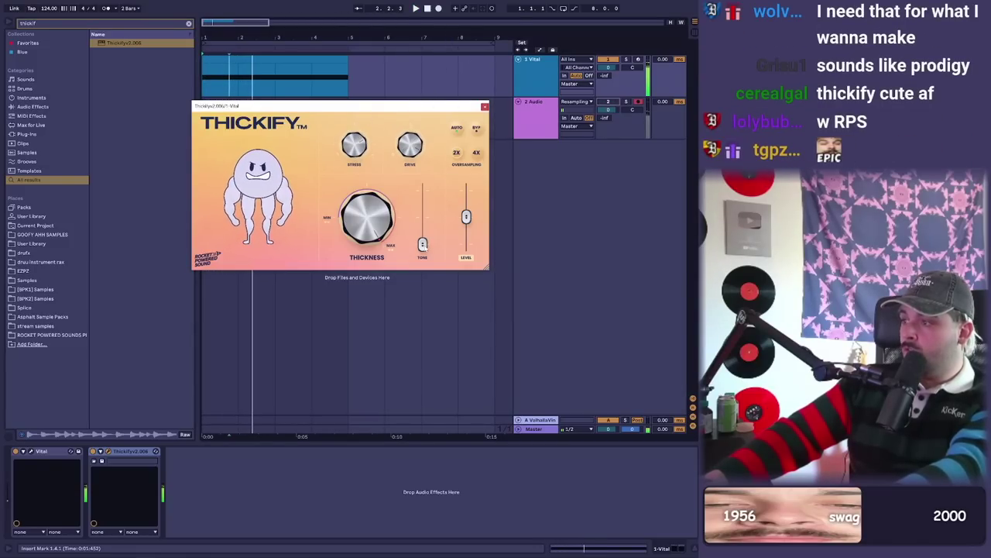
drag(422, 244, 424, 188)
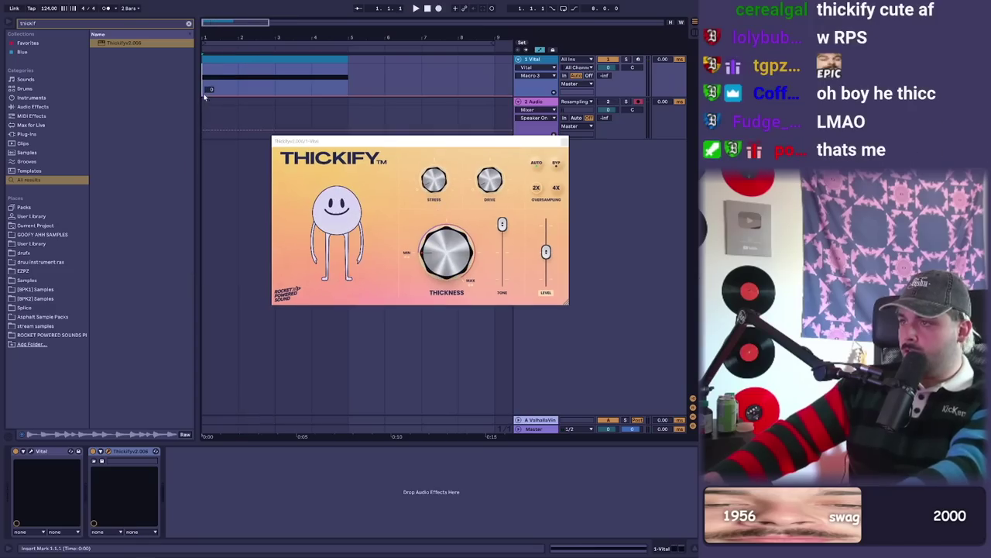
- Automate Vital's Macro 3 on the 1 Vital track, rising from 0 at bar 1 to about 0.72 at bar 2
click(204, 95)
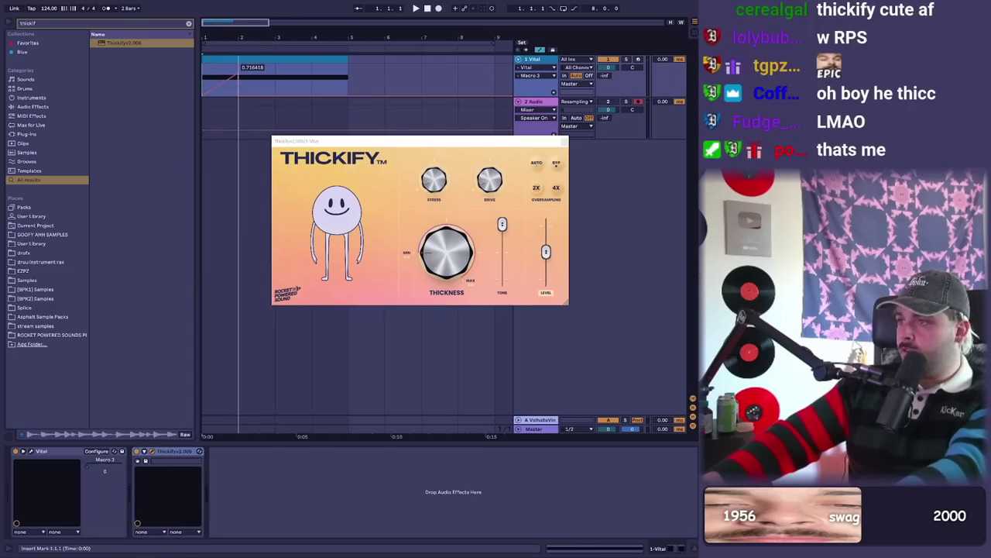
drag(239, 77, 240, 75)
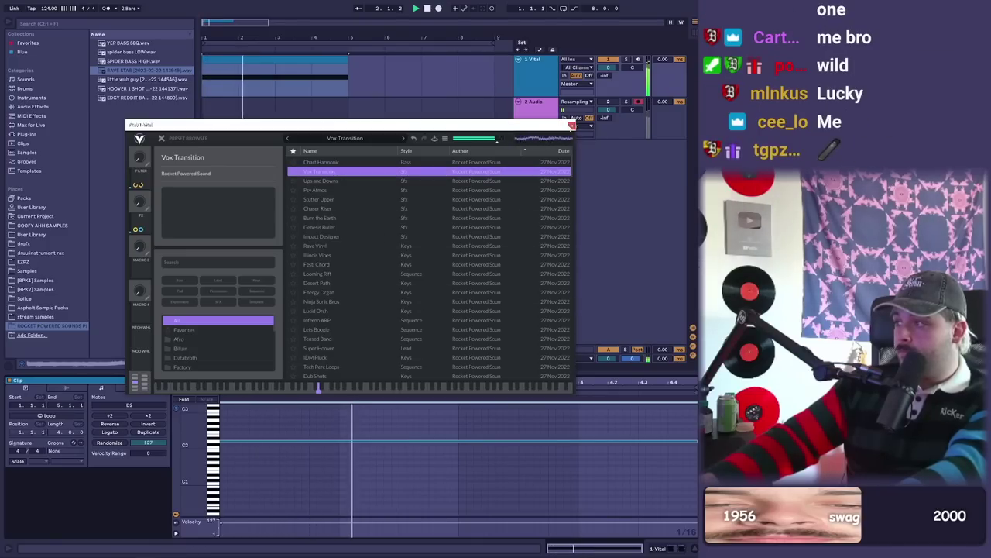
- Close Vital on the Vox Transition preset and save the resampled 2 Audio clip as cigs in the samples folder
click(571, 125)
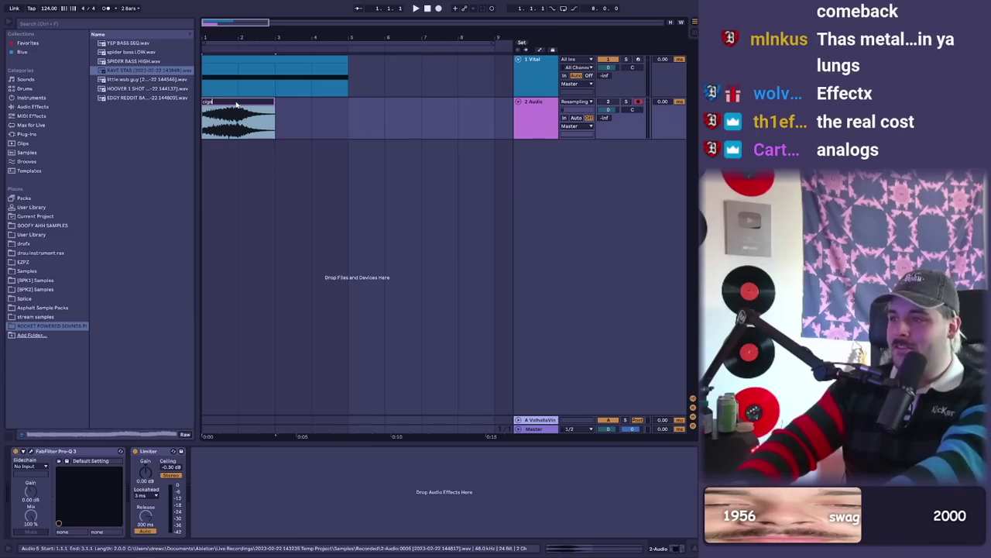
right_click(213, 100)
click(250, 207)
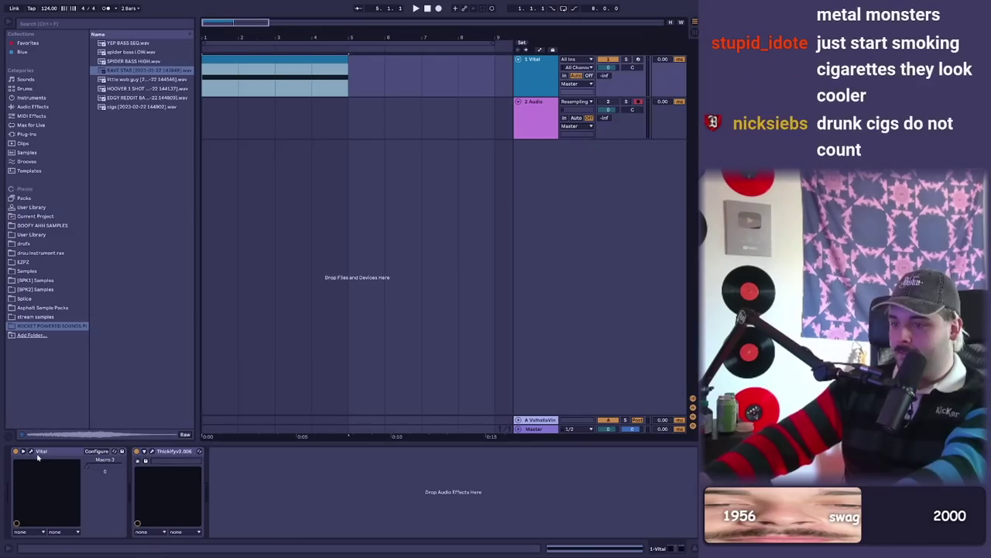
click(37, 457)
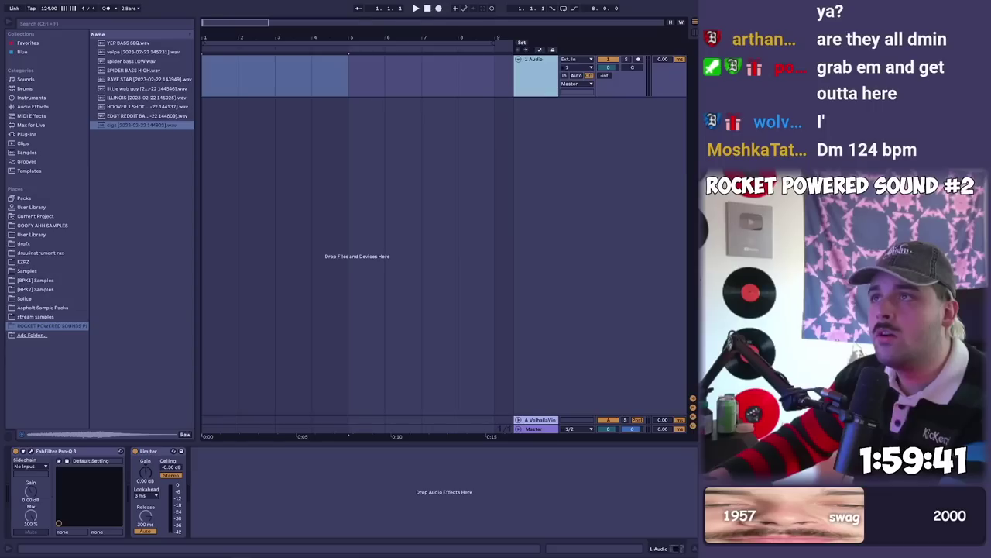
click(211, 74)
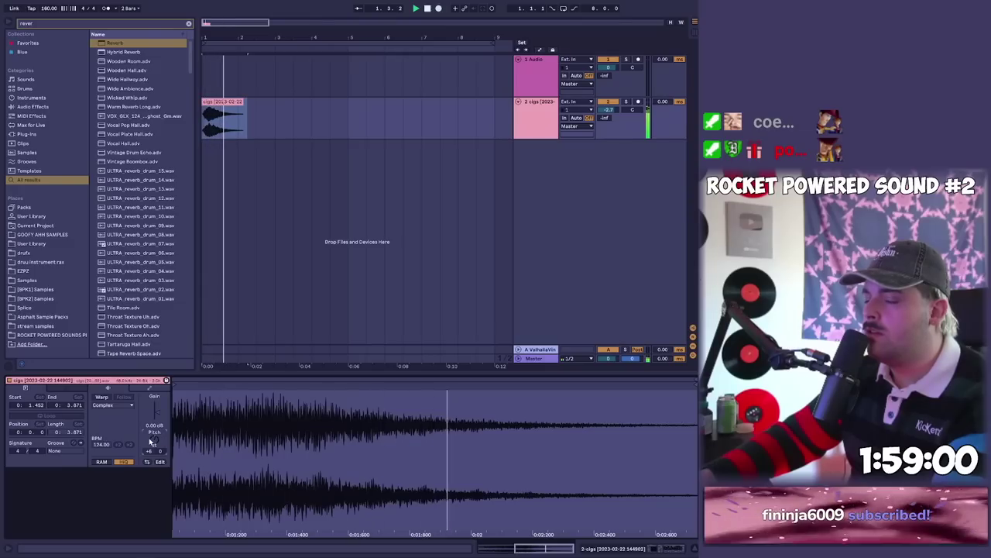
click(261, 138)
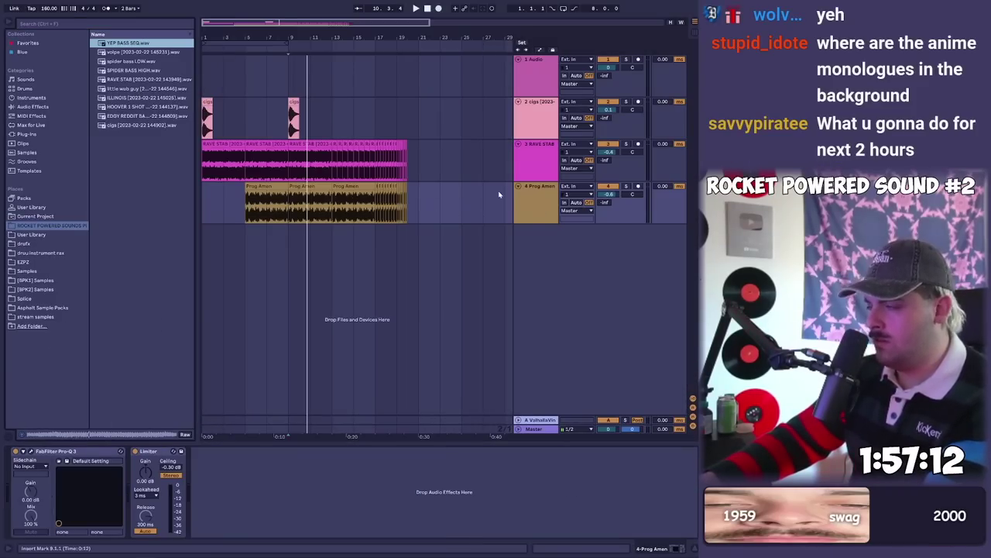
- Add YEP BASS SEQ.wav on a new track below Prog Amen and repeat it from bar 1 to bar 21
click(535, 200)
key(ctrl+t)
drag(126, 45, 215, 235)
key(space)
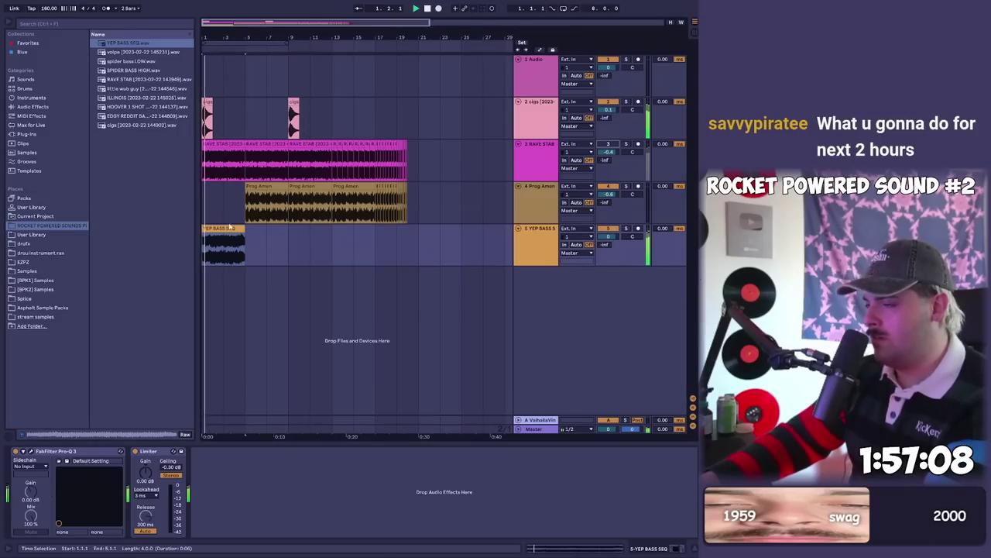
click(231, 228)
drag(250, 228, 418, 229)
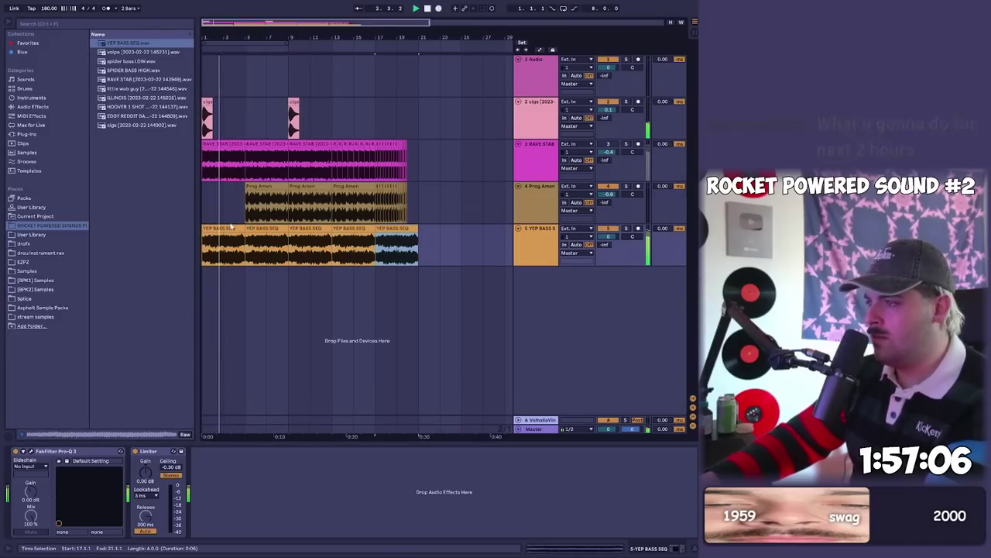
- Show the YEP BASS SEQ clip properties and set the project tempo to 140 BPM
double_click(237, 227)
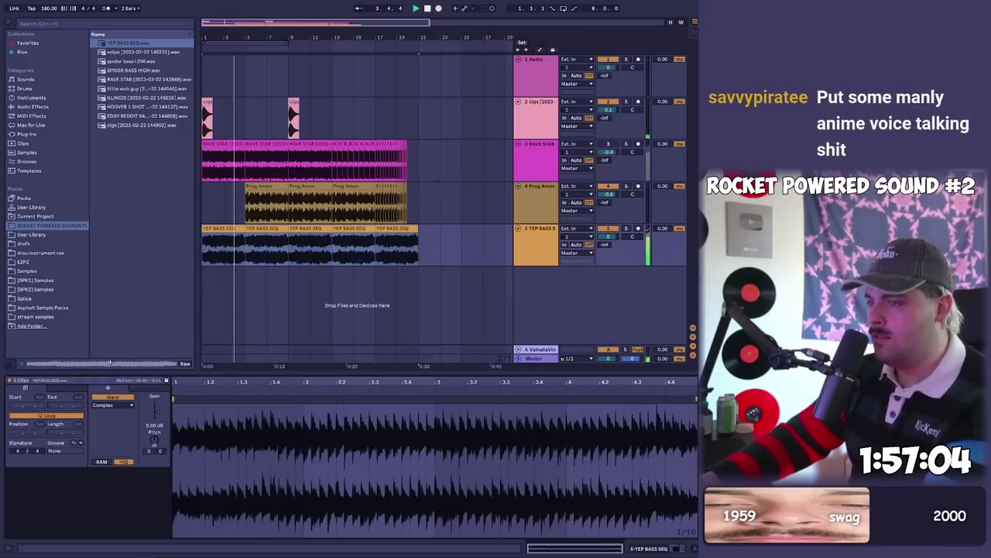
drag(52, 12, 53, 10)
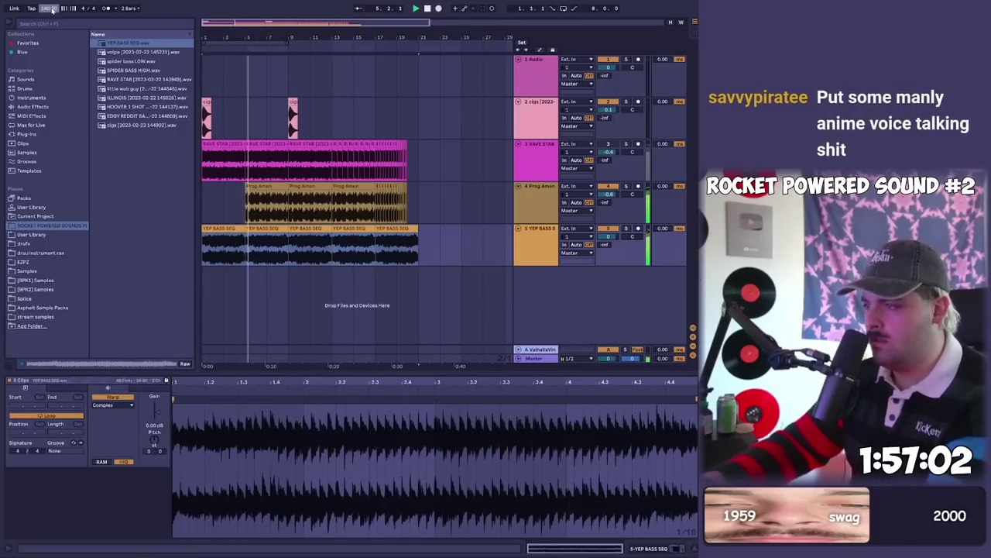
- Add the HOOVER 3 SHOT sample on a new track below the YEP BASS SEQ track
click(267, 227)
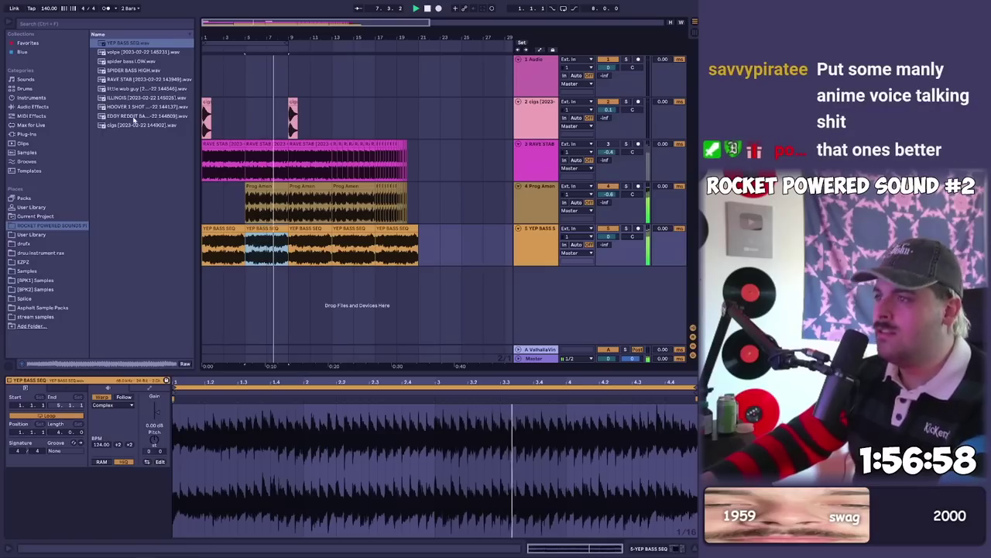
drag(132, 106, 288, 280)
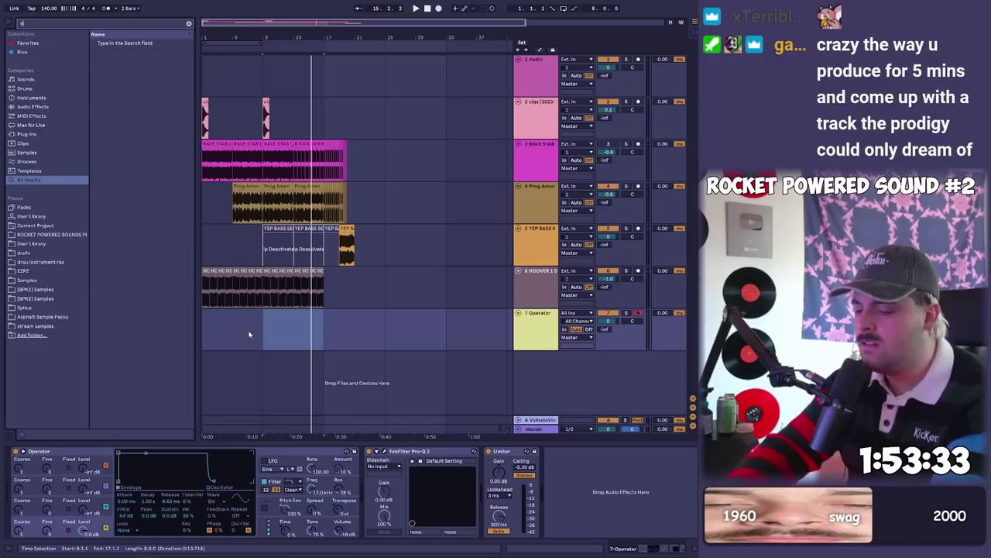
- Load Vital on a MIDI track with the Trainspotting Lead preset and close the plugin window
click(111, 80)
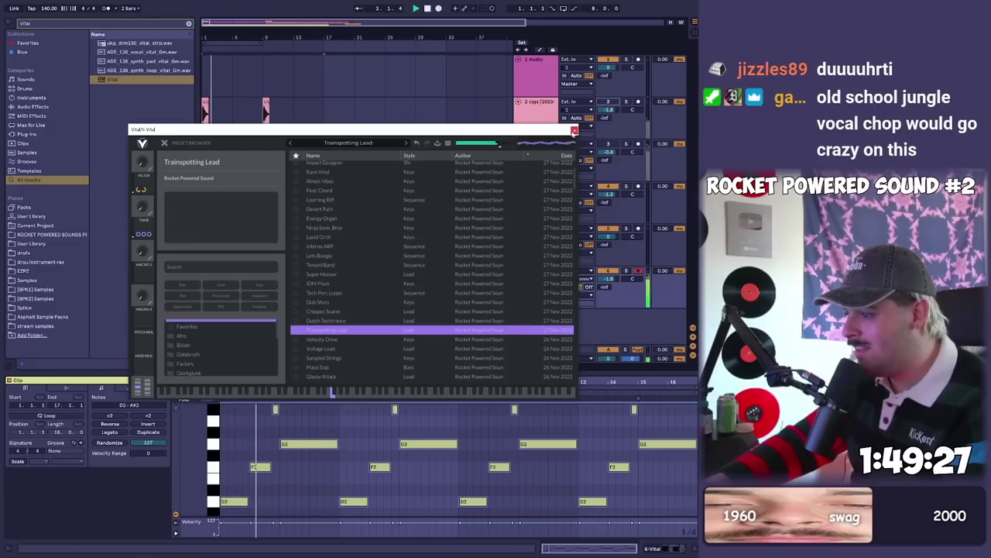
click(574, 131)
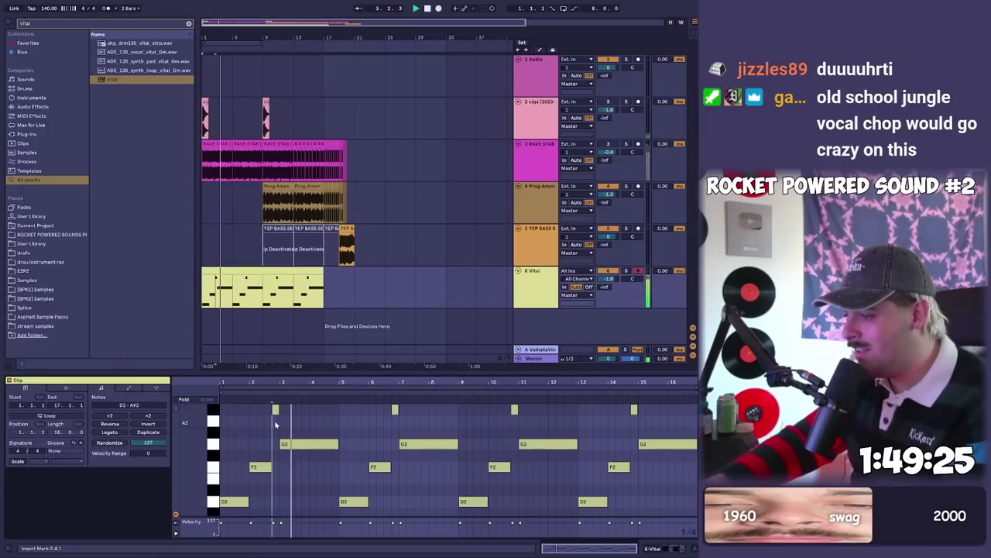
- Transpose the 6 Vital clip's notes down an octave and open Vital's preset browser
key(shift+Down)
key(shift+Tab)
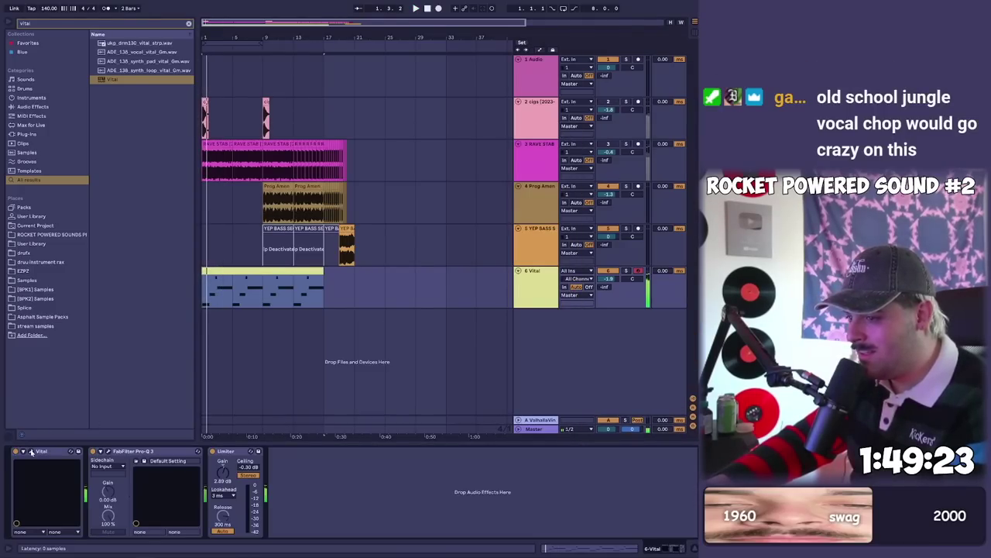
click(32, 451)
click(338, 147)
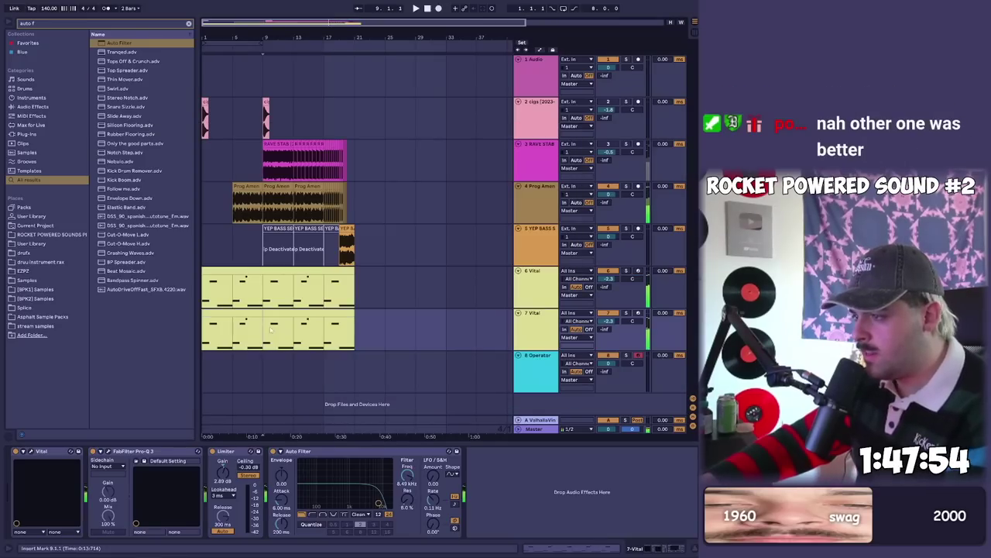
- Compare the note clips and device chains of the 6 Vital and 7 Vital tracks, and set the tempo to 170 BPM
key(shift+Tab)
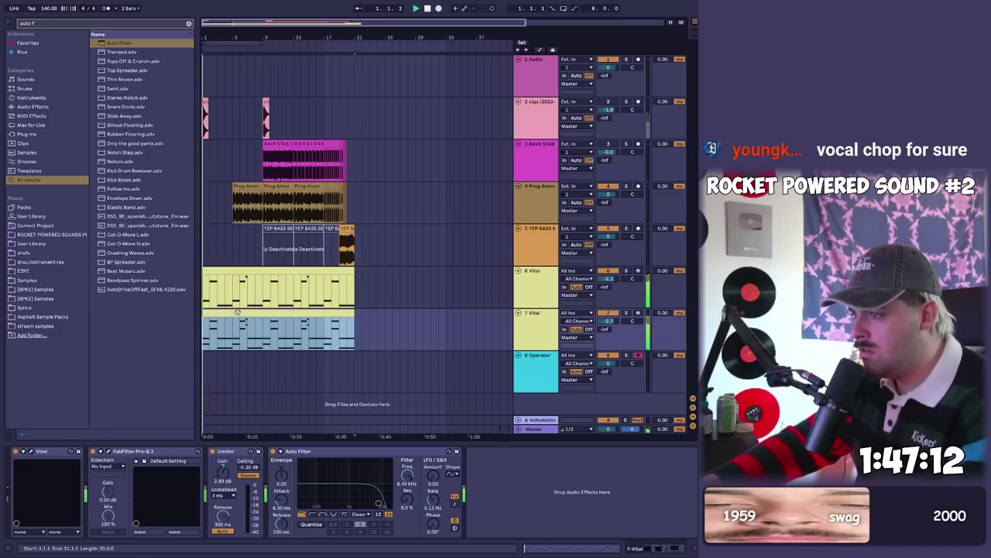
key(shift+Tab)
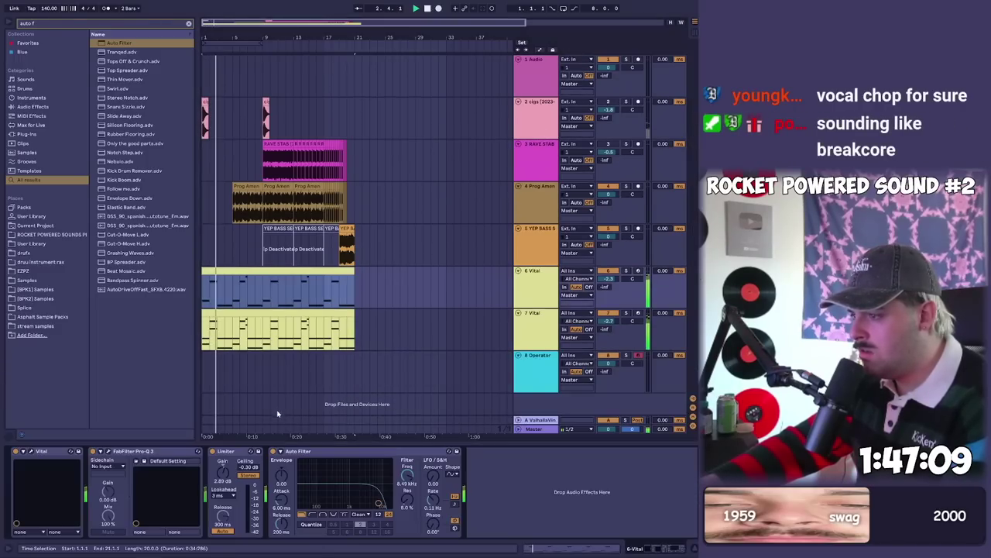
key(shift+Tab)
key(shift+Tab)
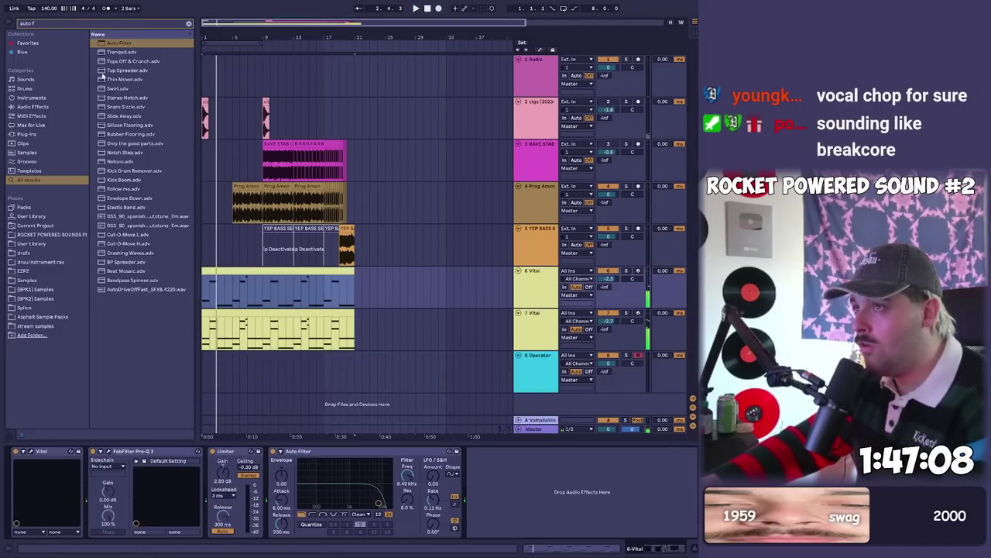
click(48, 9)
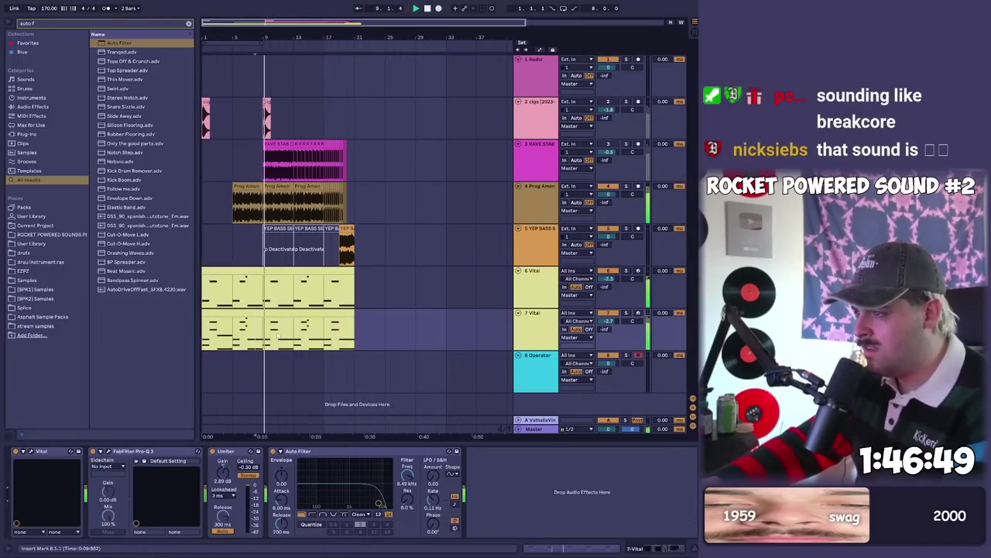
- Duplicate the first eight bars of both Vital tracks along the arrangement and end the clips at bar 21
drag(263, 339, 192, 295)
key(ctrl+d)
key(ctrl+d)
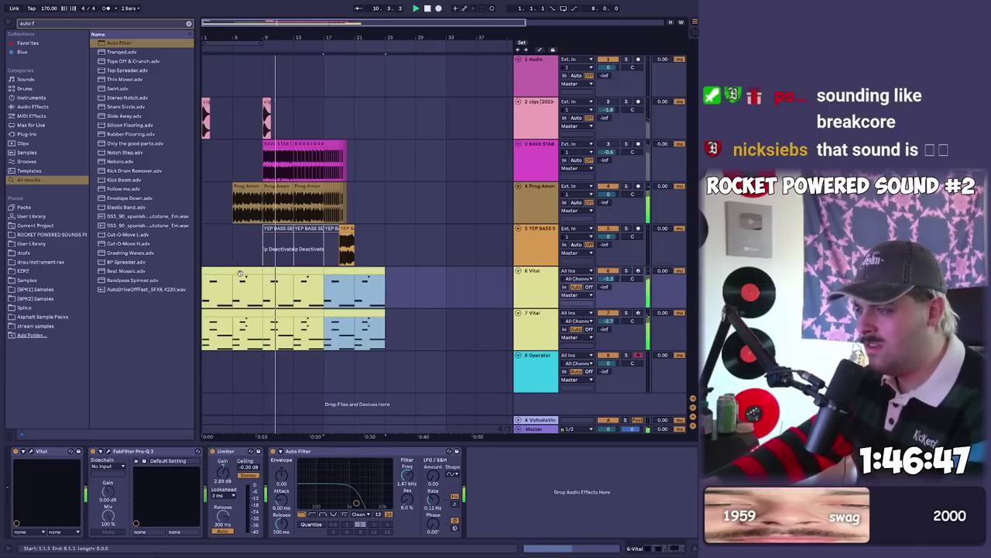
key(ctrl+d)
key(ctrl+z)
drag(357, 302, 157, 289)
key(Delete)
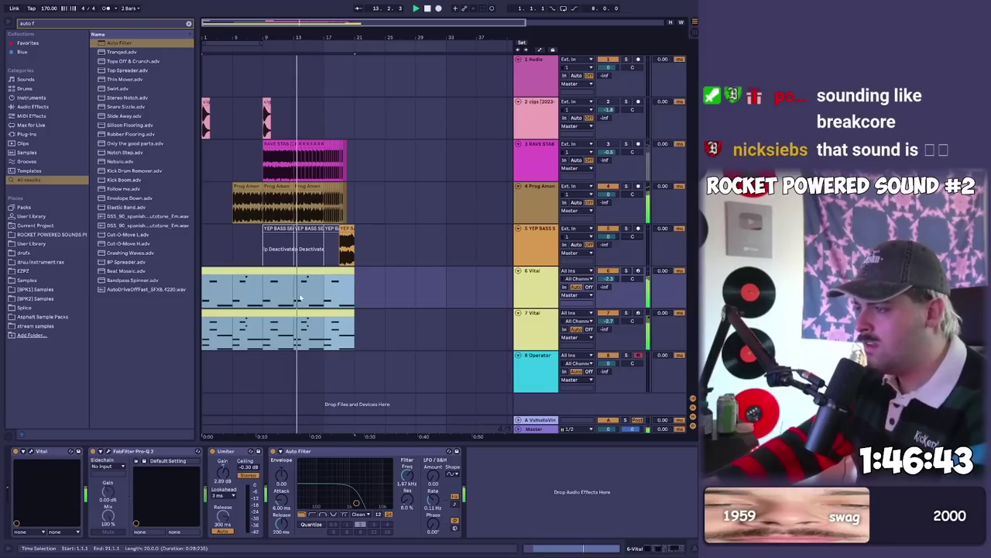
- Open the 6 Vital clip's notes in the piano roll and inspect its bass pattern
click(300, 299)
double_click(319, 297)
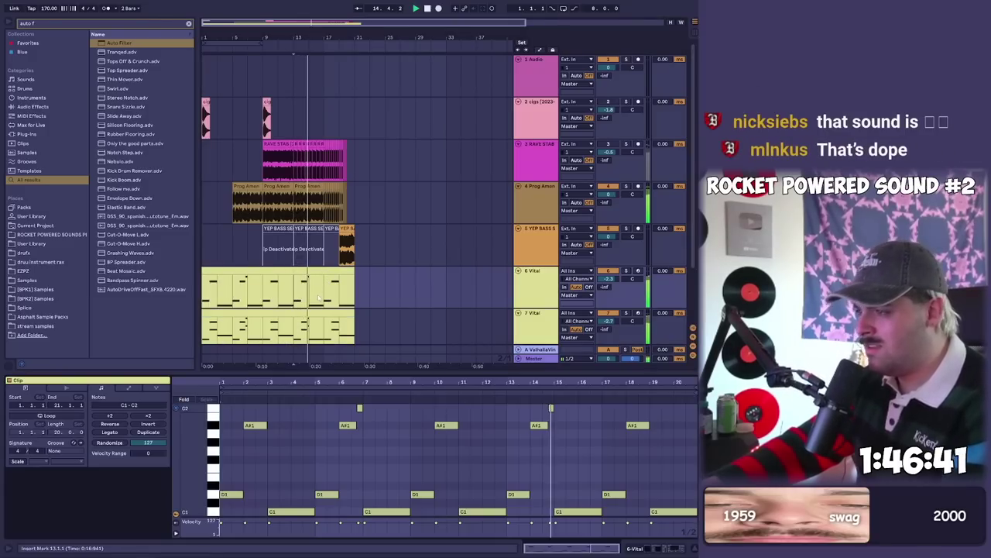
click(249, 298)
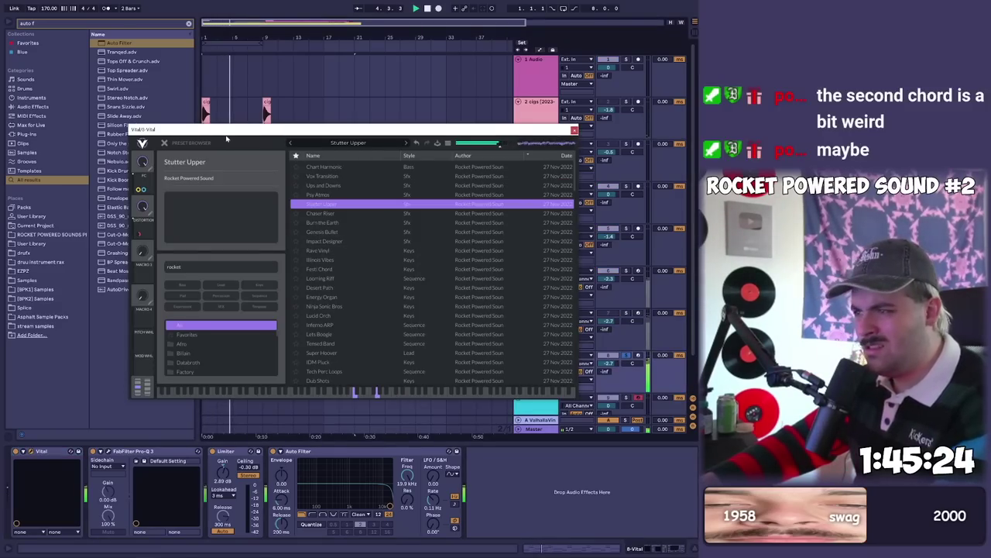
- Leave Vital's preset browser on the 8 Vital track with Stutter Upper loaded and toggle playback
click(165, 143)
key(space)
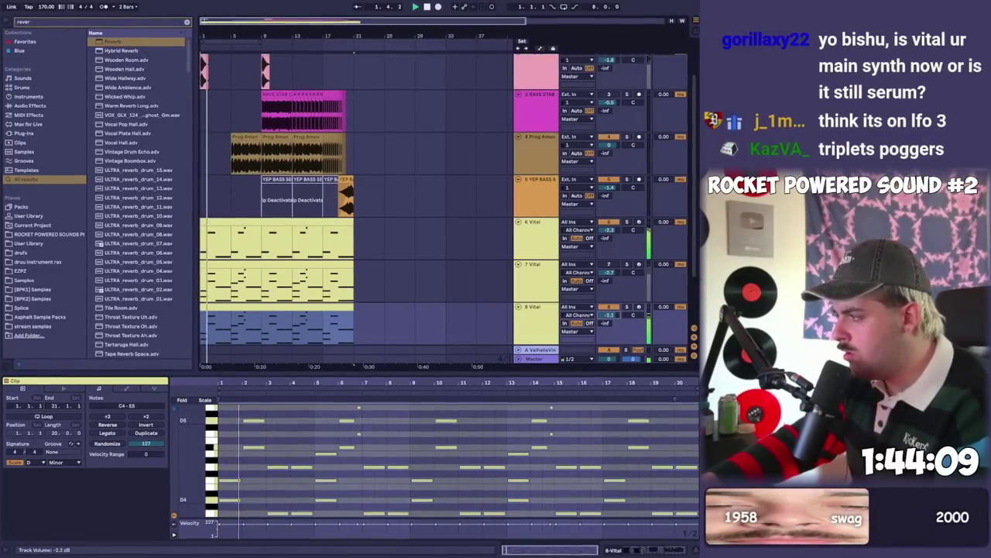
- Lower the 8 Vital track's volume to -2.6 dB and review the device chains of the 7 Vital and 8 Vital tracks
drag(609, 315, 608, 318)
key(shift+Tab)
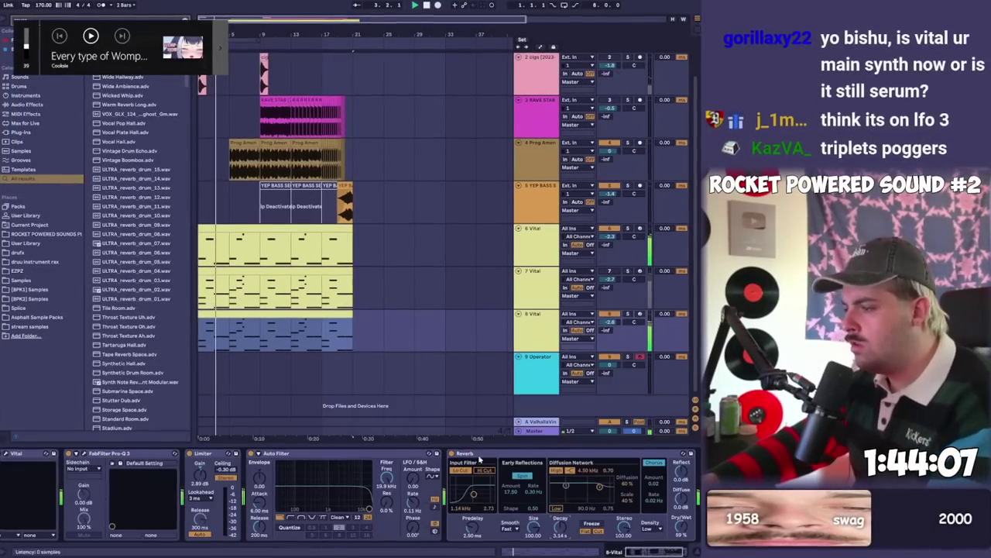
click(241, 294)
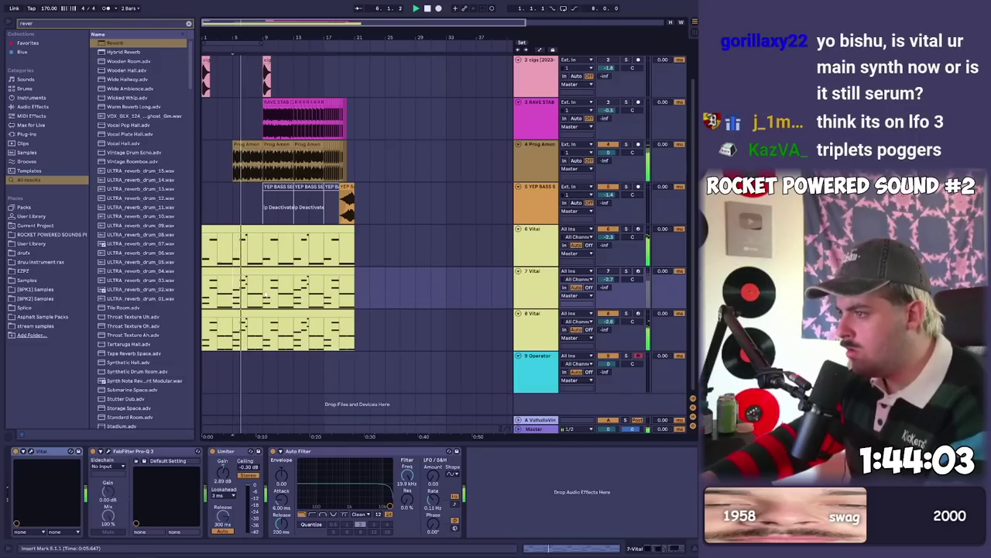
click(244, 326)
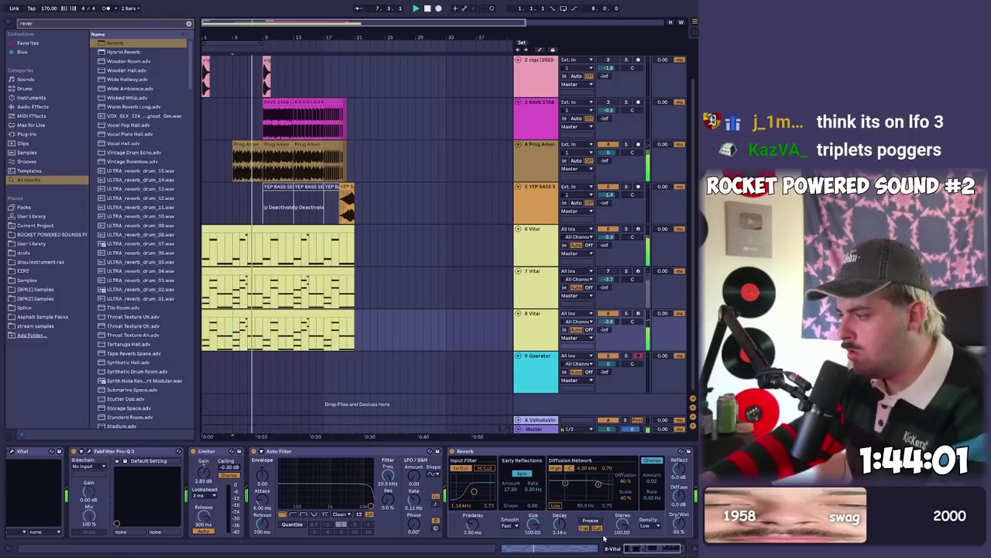
scroll(392, 531, left, 1)
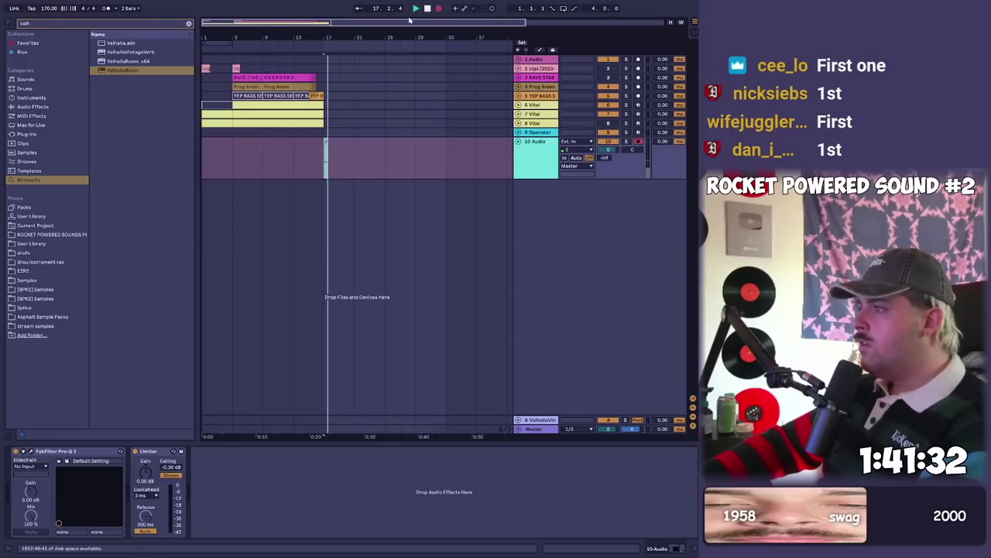
drag(337, 45, 326, 41)
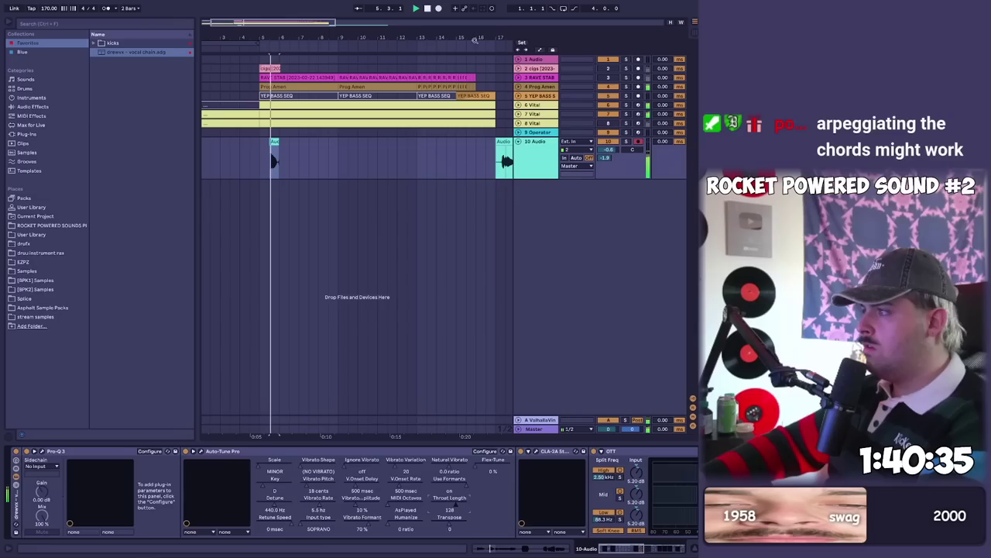
scroll(350, 37, up, 2)
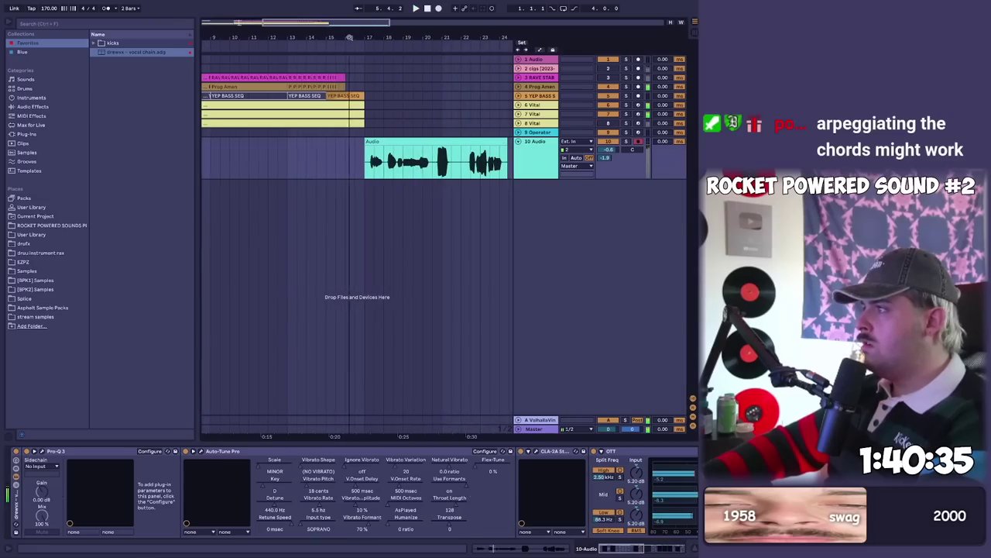
- Play back the recorded vocal on the 10 Audio track and look over its chopped clips around bars 5 to 10
click(416, 162)
key(space)
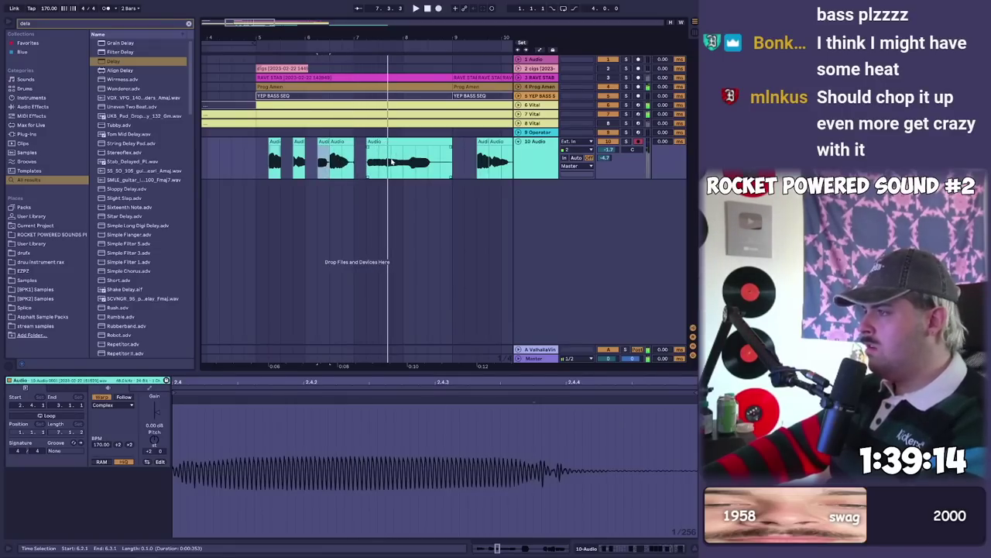
click(425, 160)
drag(487, 37, 348, 41)
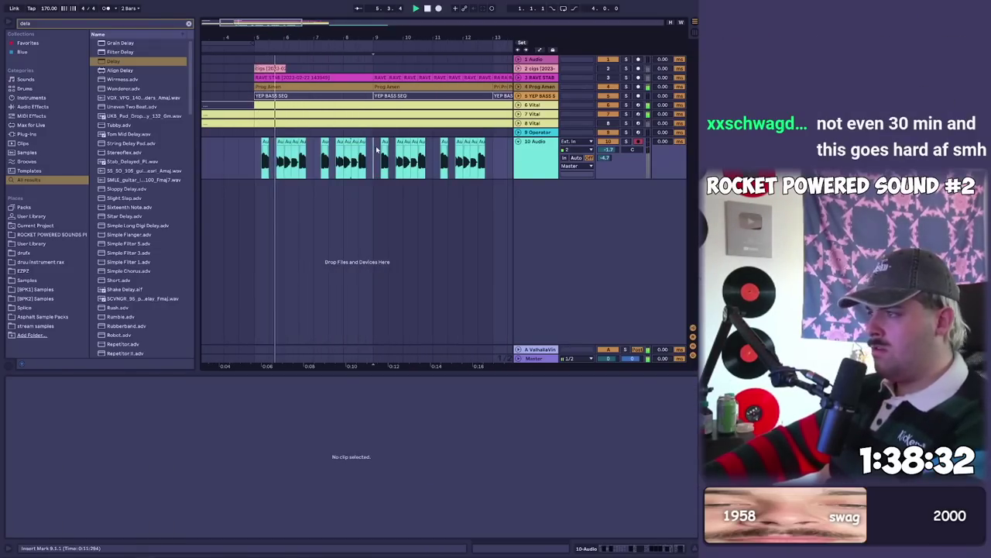
- Insert the Pedal effect ahead of the Delay on the 10 Audio track and reduce its dry/wet mix
drag(495, 155, 377, 150)
key(shift+Tab)
key(ctrl+f)
text(pedal)
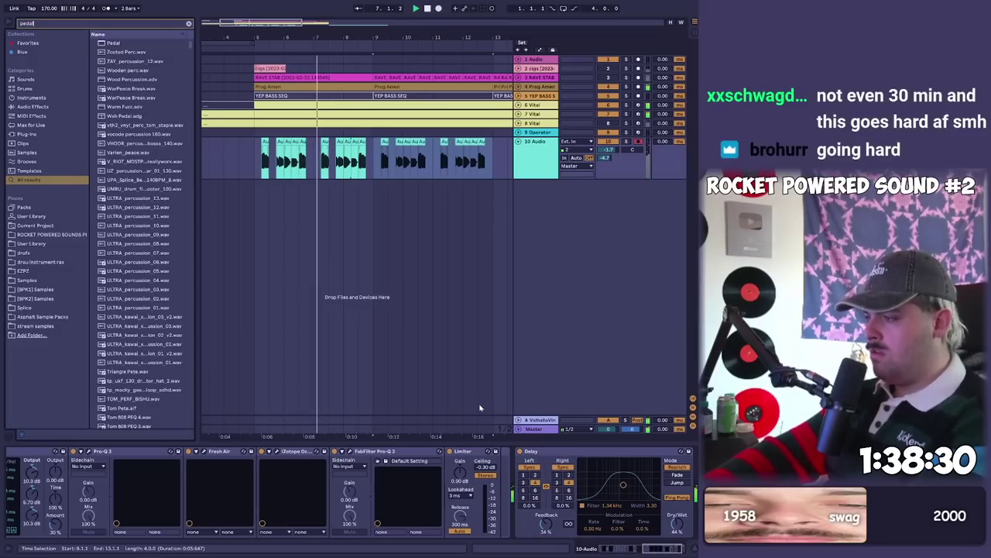
drag(113, 43, 521, 480)
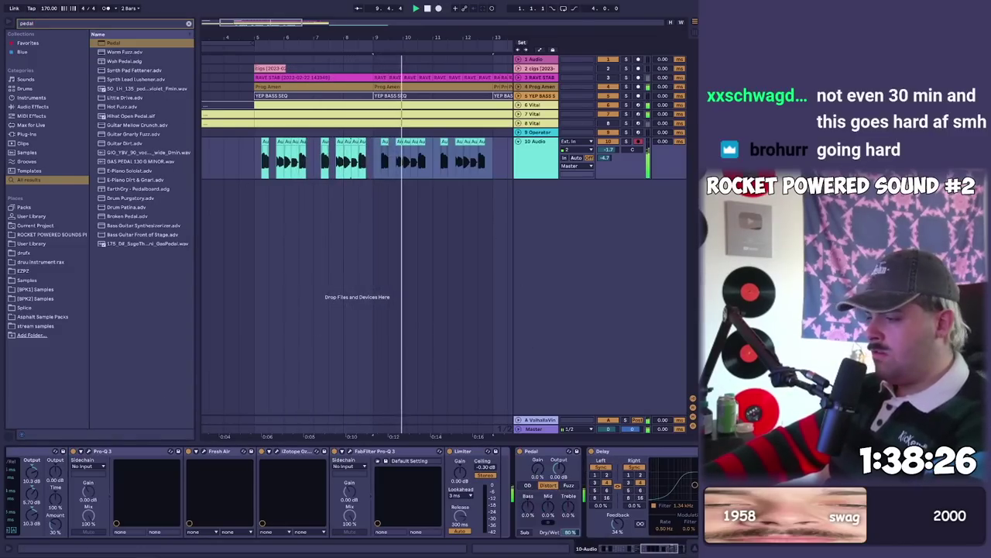
drag(571, 533, 571, 546)
- Add FabFilter Pro-Q 3 to the vocal chain, load its Phone preset and nudge the high-cut node slightly higher in frequency
key(ctrl+f)
text(fabf)
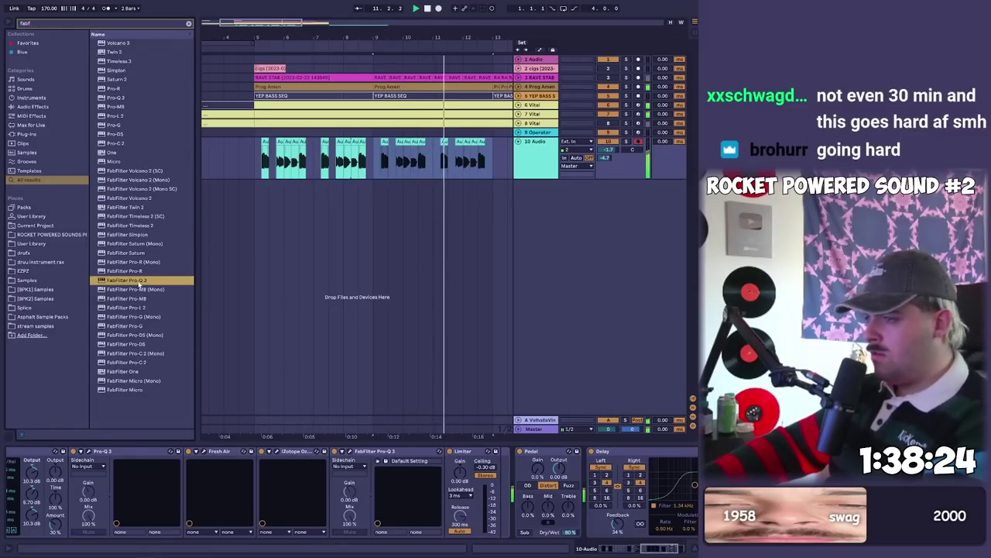
double_click(139, 282)
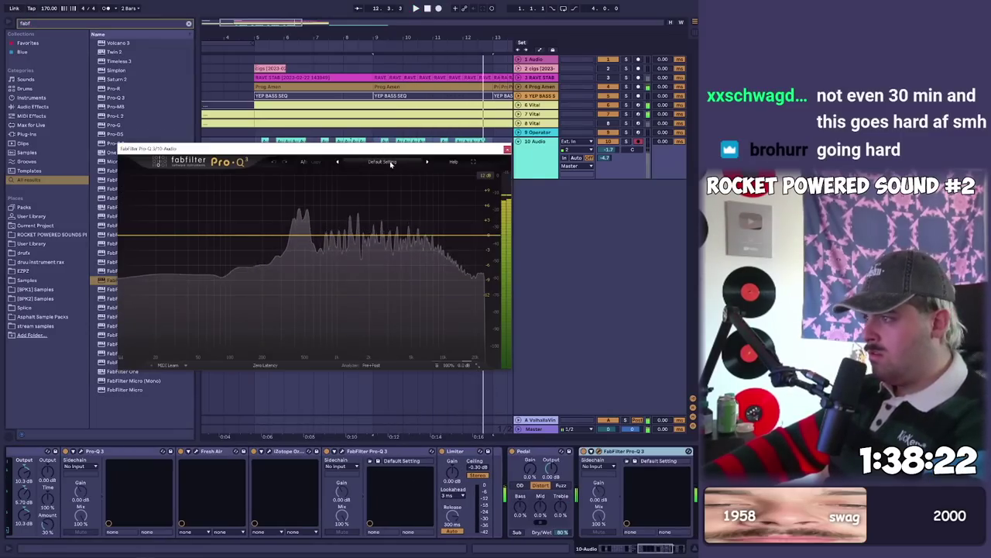
click(391, 164)
click(378, 364)
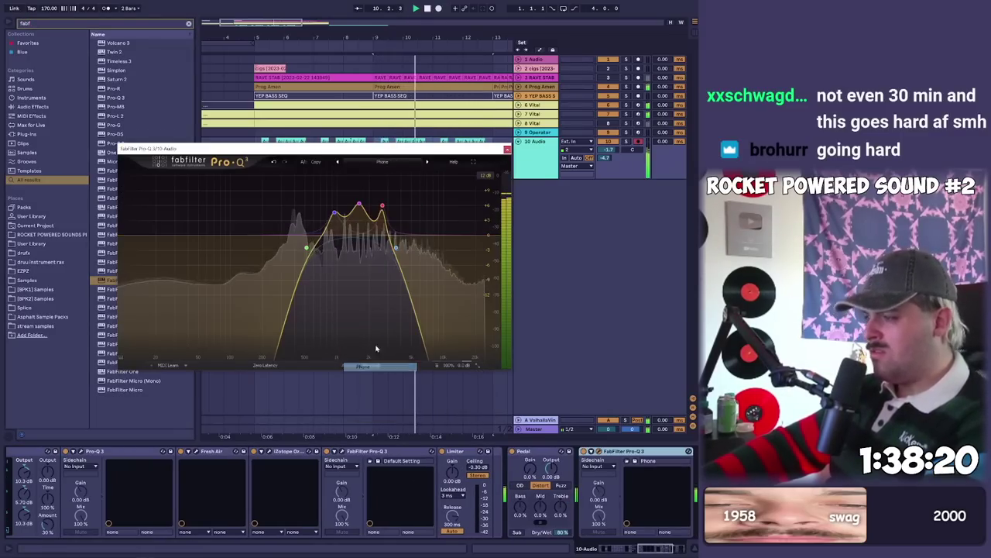
drag(396, 248, 399, 251)
- Move the Pedal after the Phone EQ, switch it to Fuzz mode and lower its dry/wet mix
drag(545, 451, 652, 485)
click(627, 486)
drag(629, 532, 629, 542)
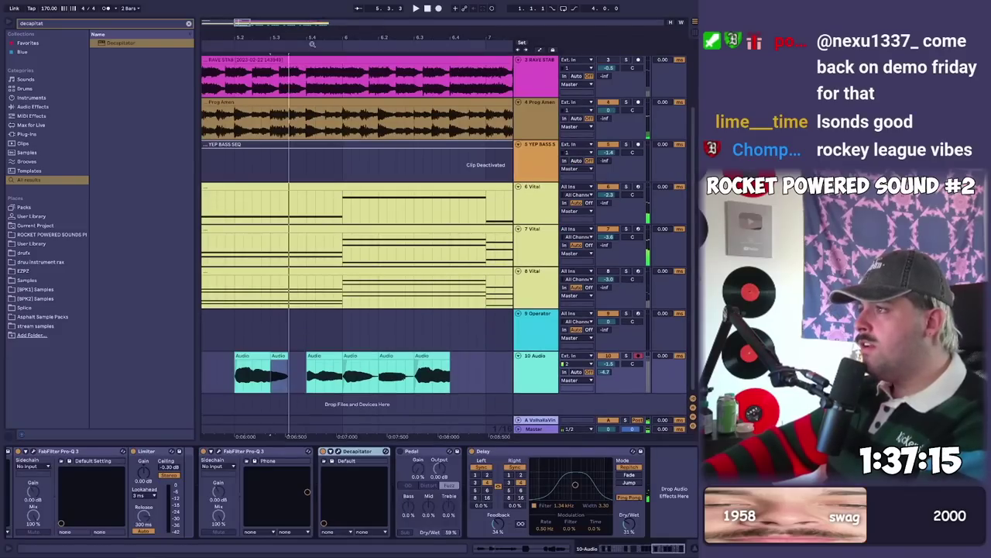
- Record a short vocal take on the 10 Audio track from bar 5 and delete its portion leading up to bar 6
drag(312, 43, 399, 31)
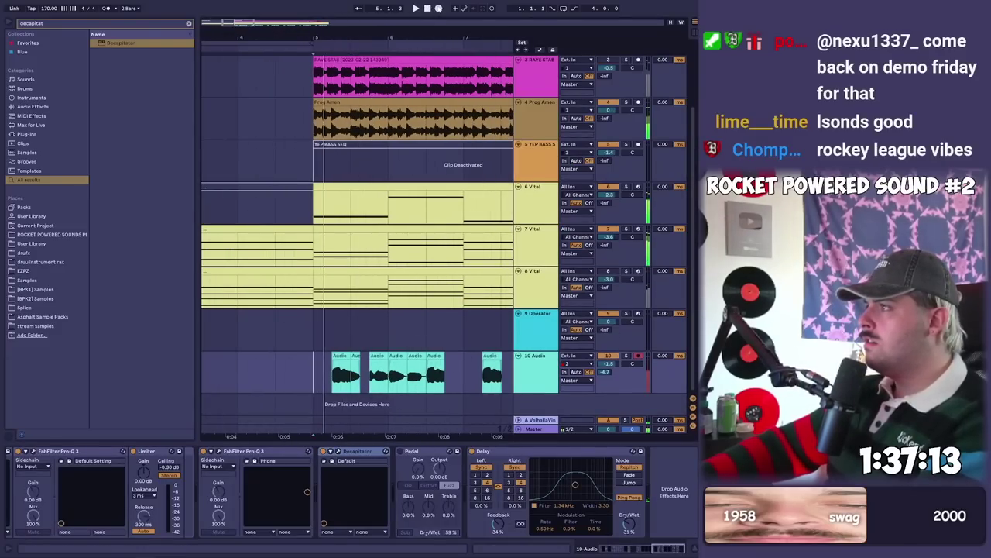
click(438, 8)
key(space)
key(space)
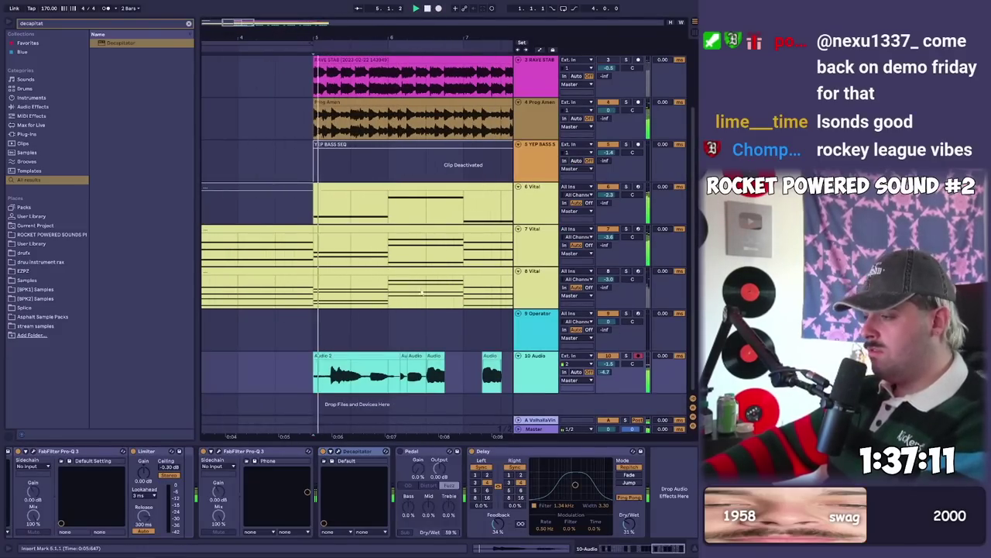
drag(351, 378, 391, 362)
key(Delete)
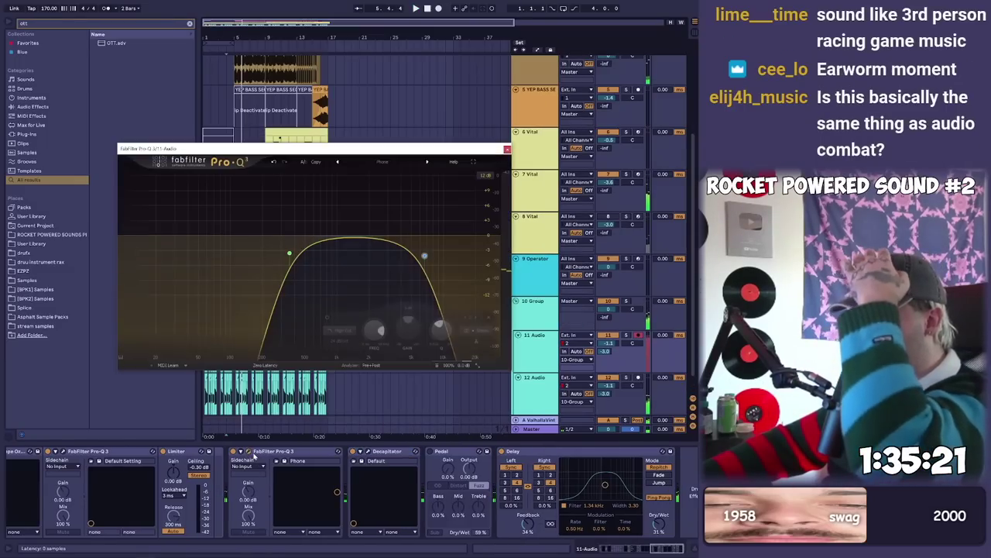
- Raise the high-cut point of the Phone EQ on the 11 Audio track to 30000 Hz and close the EQ window
drag(425, 255, 599, 261)
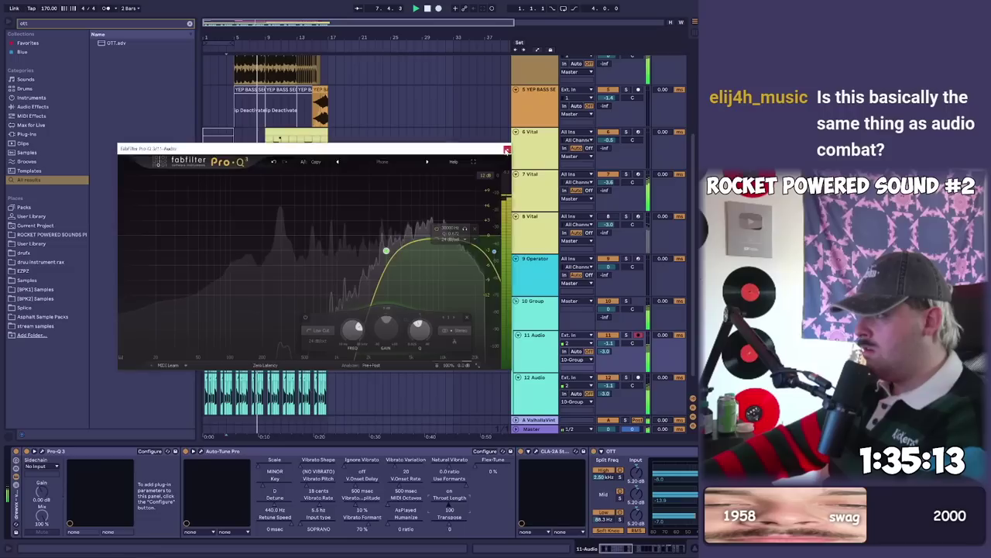
click(833, 68)
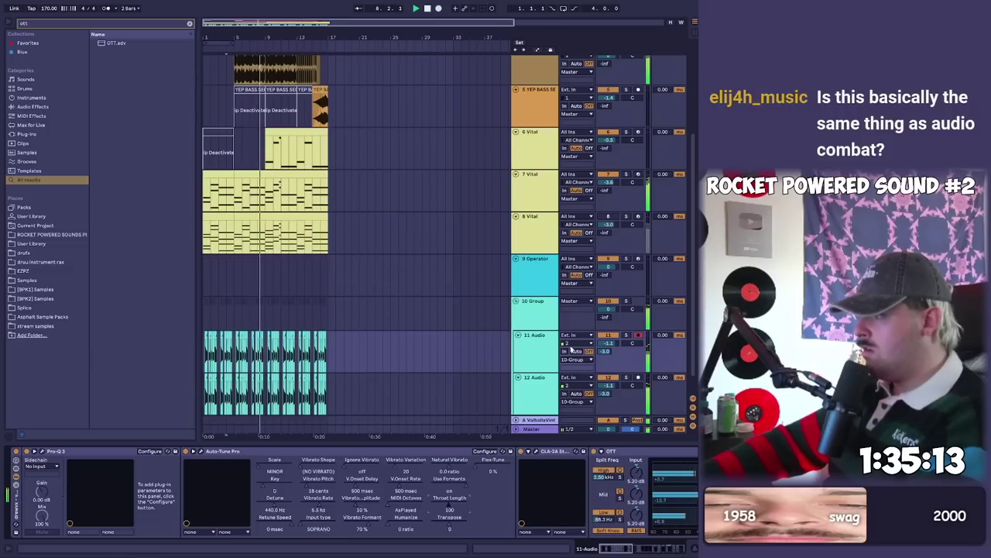
click(960, 479)
click(669, 548)
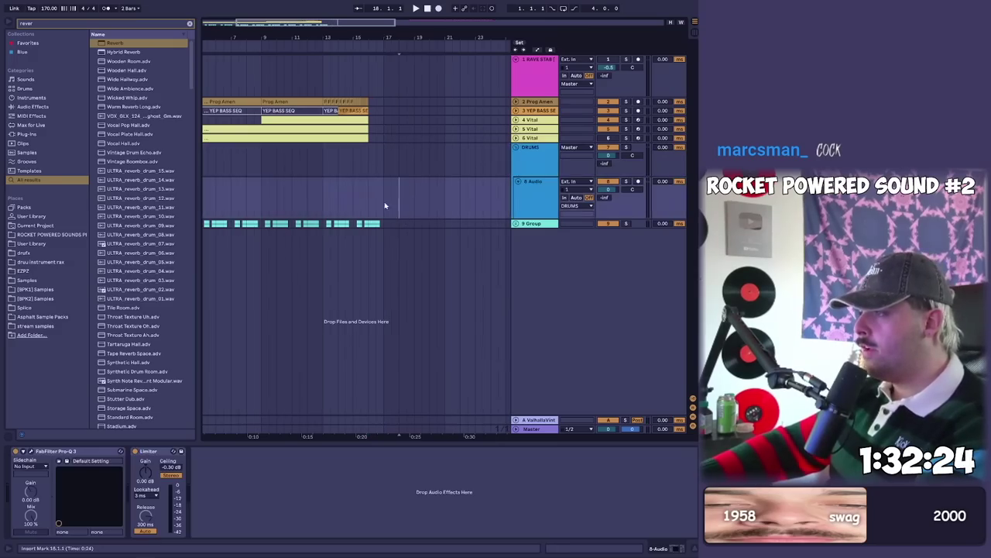
- Duplicate the one-bar goated lil shaker clip along the IEC_TopLoops track from bar 9 to bar 17
key(alt+Tab)
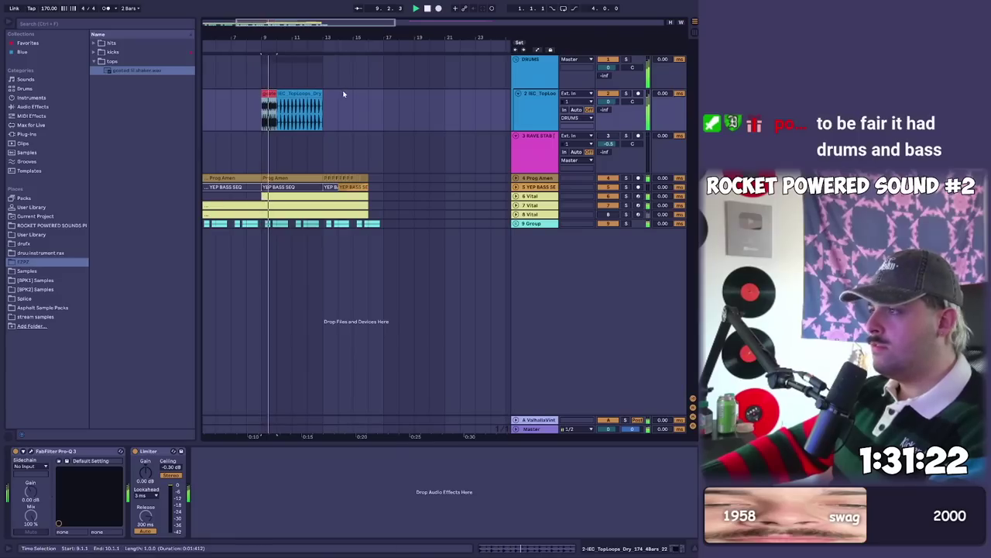
key(ctrl+d)
key(ctrl+d)
key(ctrl+d)
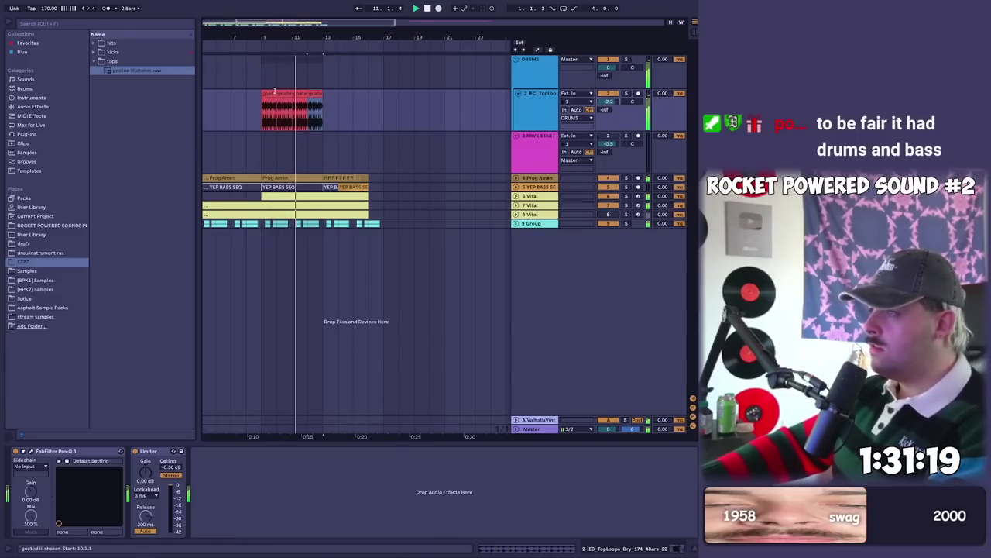
key(ctrl+d)
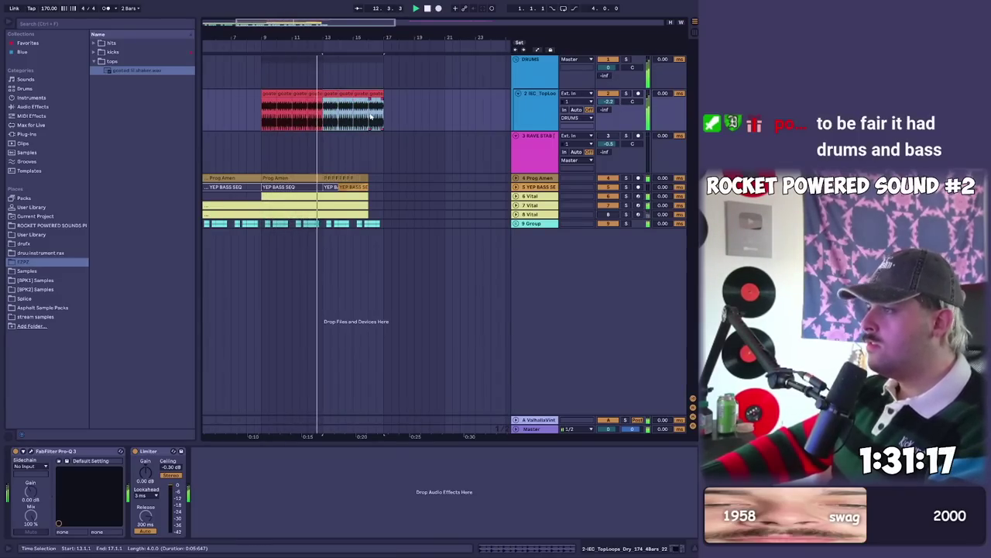
- Delete the shaker clip after bar 16 on the IEC_TopLoops track and select the last shaker bar starting at bar 15
drag(370, 117, 391, 118)
key(Delete)
scroll(372, 116, down, 3)
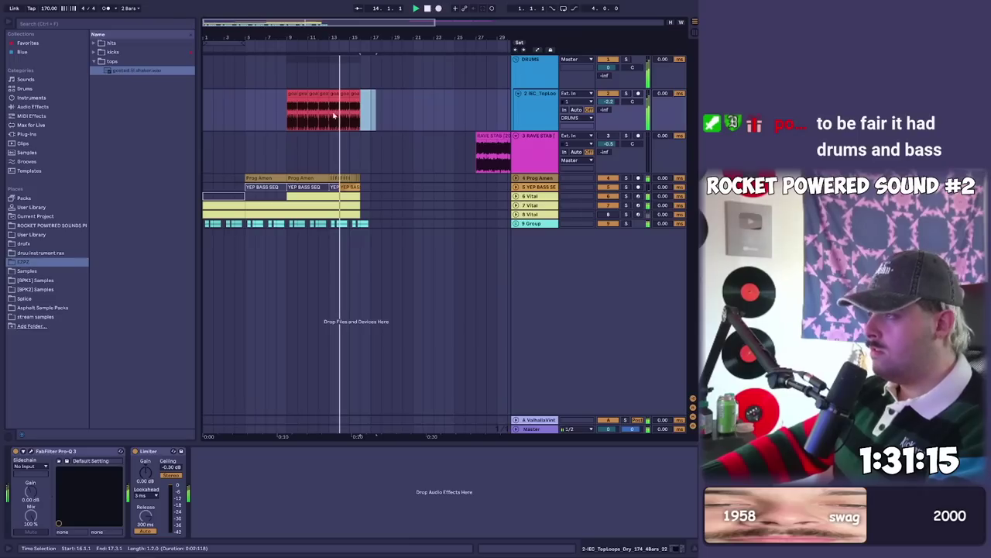
click(333, 114)
click(355, 93)
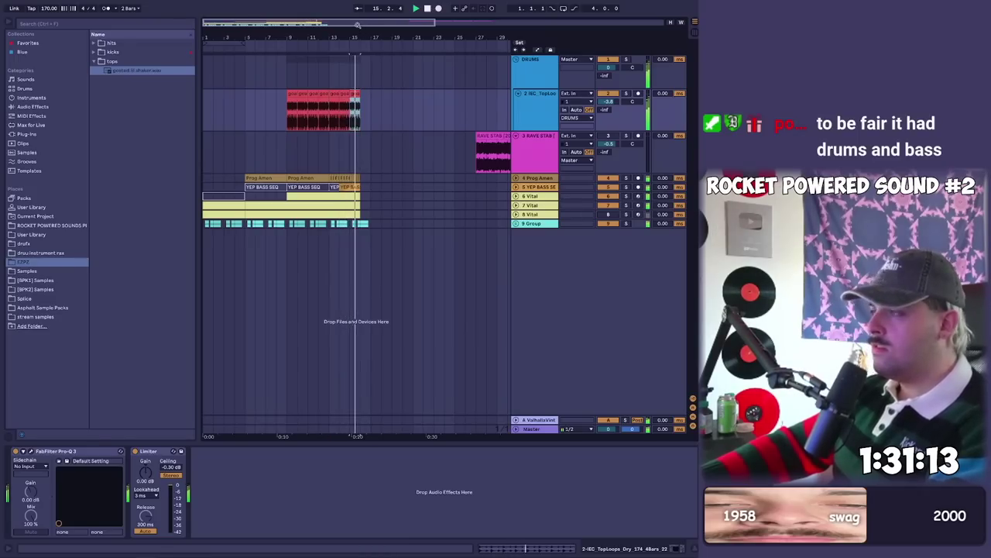
drag(371, 37, 386, 45)
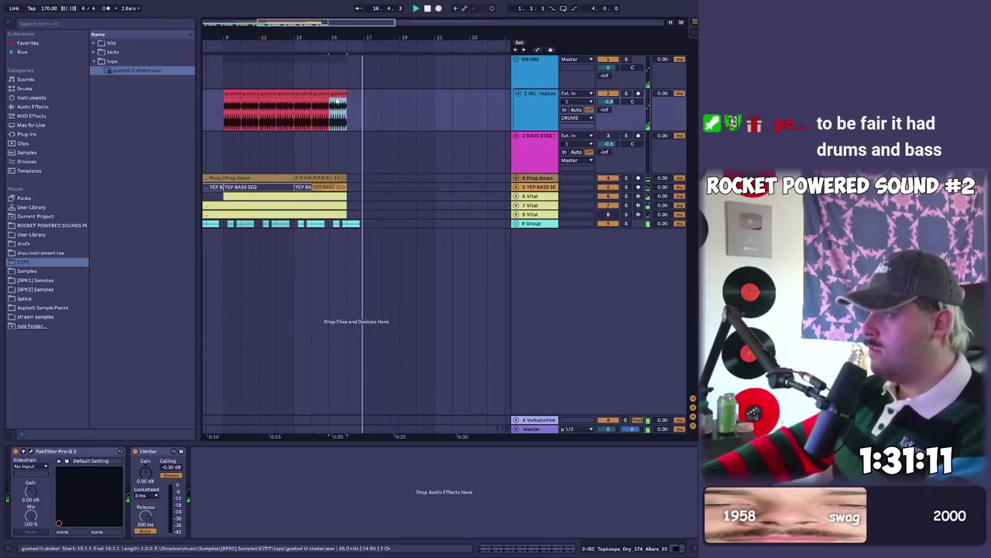
- Search the sample browser for "fye impac"
key(ctrl+f)
text(fye impac)
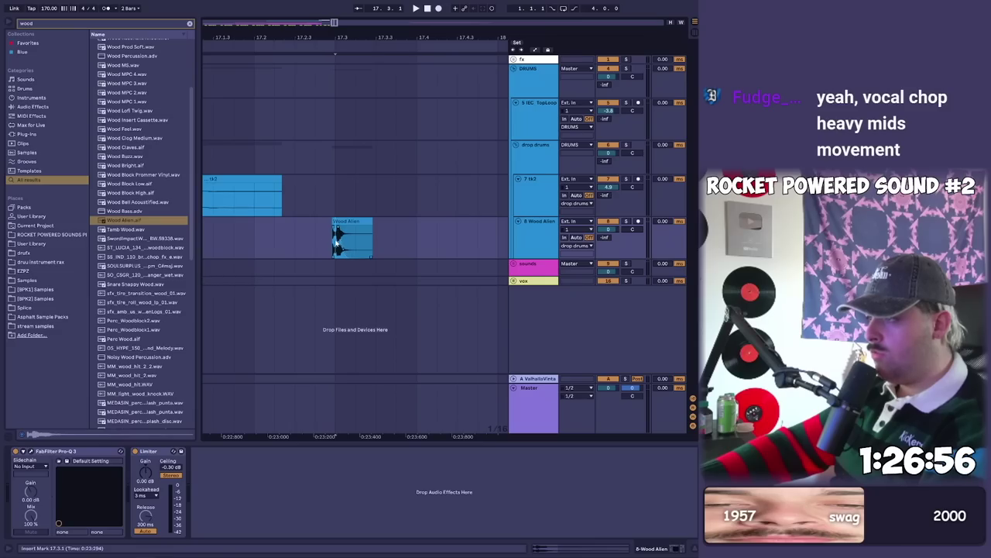
- Add an audio track below Wood Alien, place Clap Wood Block.wav on it at bar 17.3 and play back the layered hit
key(ctrl+t)
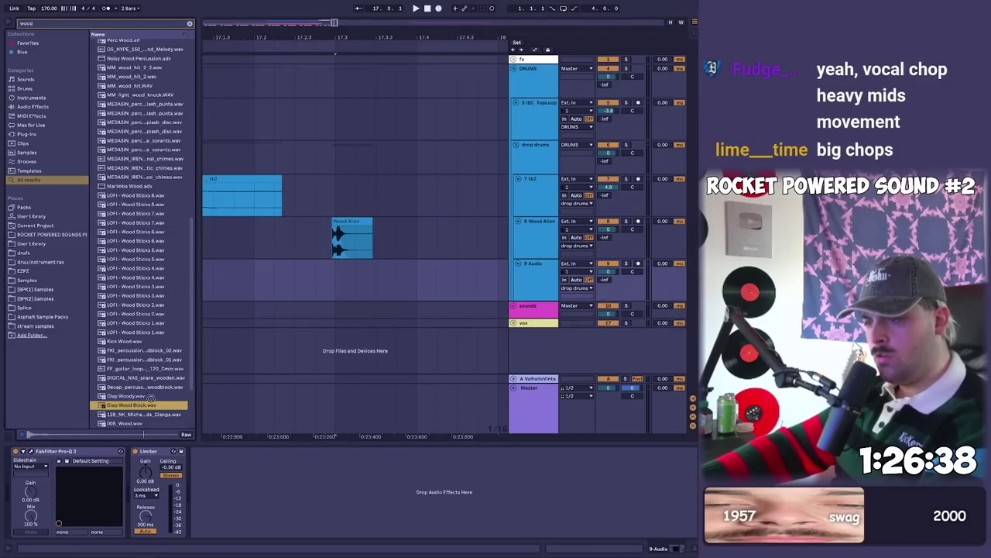
drag(151, 398, 341, 275)
click(295, 271)
key(space)
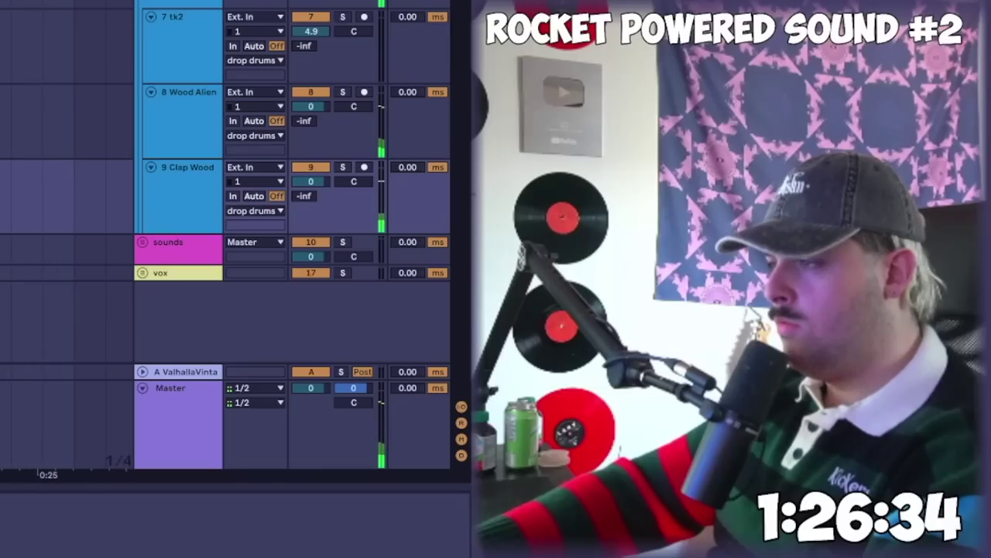
- Group the Wood Alien and Clap Wood tracks inside drop drums and raise the new group's volume to 5.2 dB
click(534, 253)
shift+click(535, 273)
key(ctrl+g)
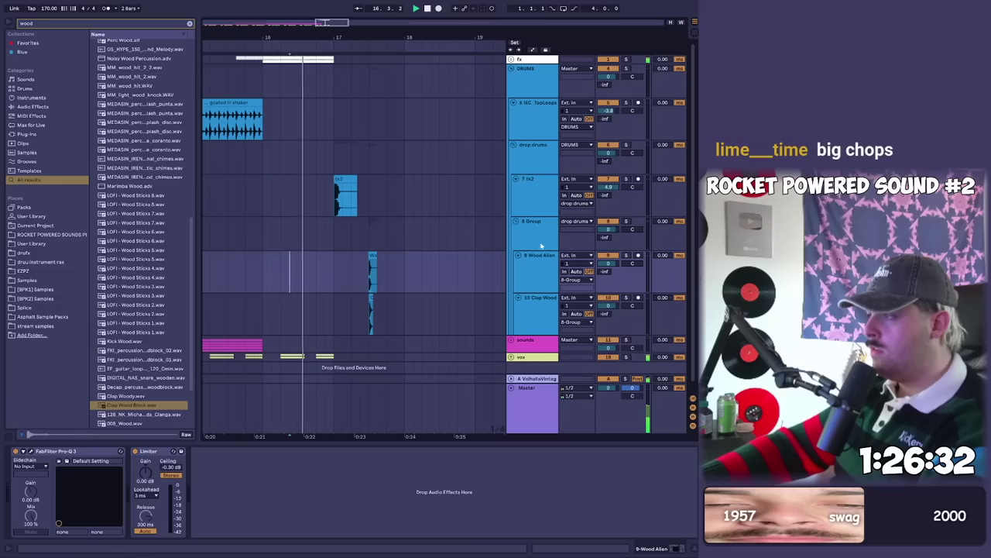
click(549, 238)
key(ctrl+r)
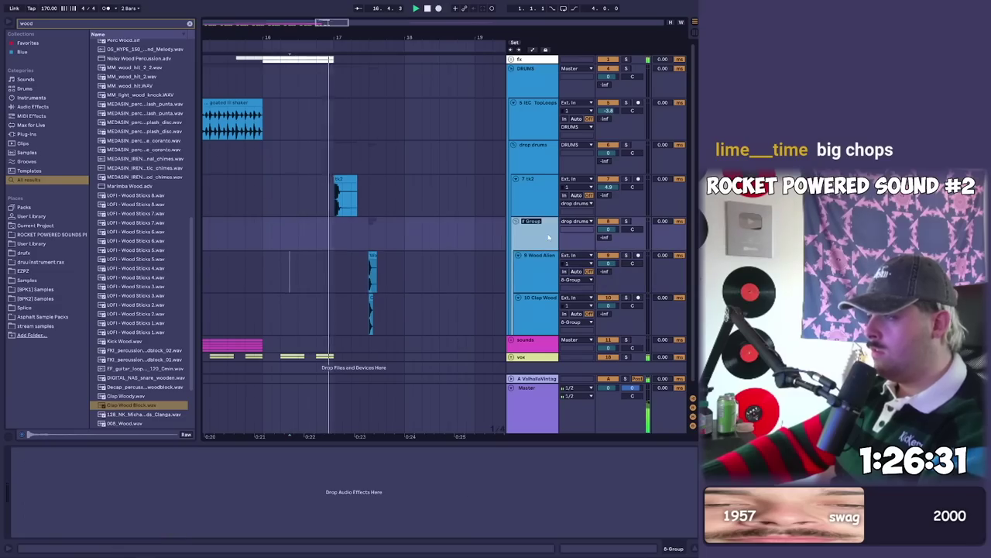
drag(609, 230, 608, 211)
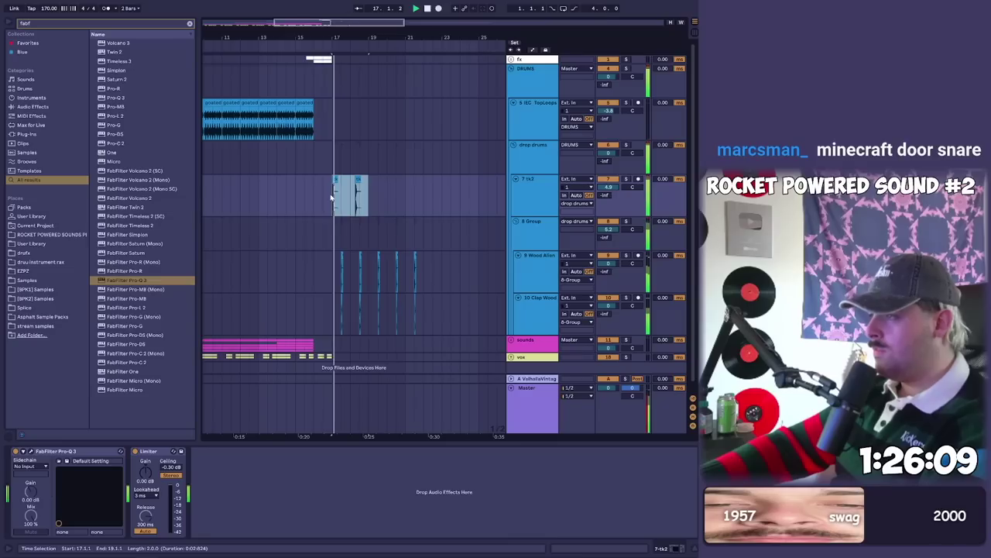
- Extend the drop drums to bar 25 by duplicating the two-bar tk2 pattern and the four-bar Wood Alien and Clap Wood hits
key(ctrl+d)
key(ctrl+d)
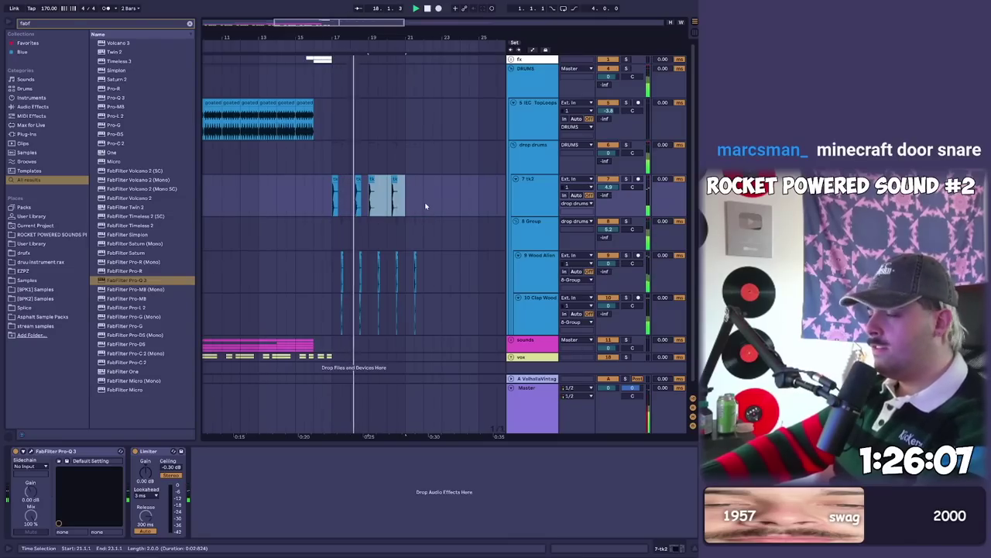
key(ctrl+d)
key(ctrl+d)
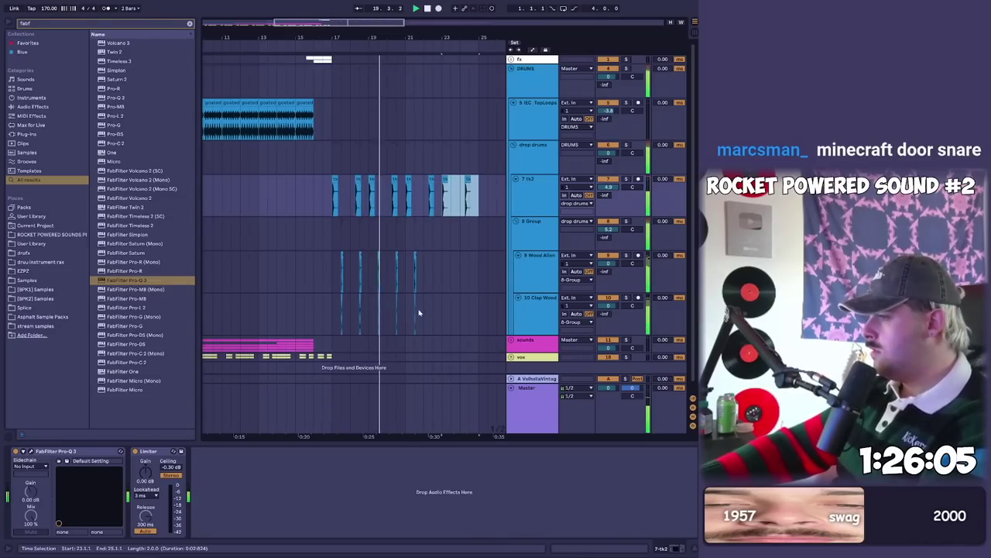
mouse_move(418, 324)
mouse_down()
mouse_move(353, 290)
mouse_move(405, 319)
mouse_up()
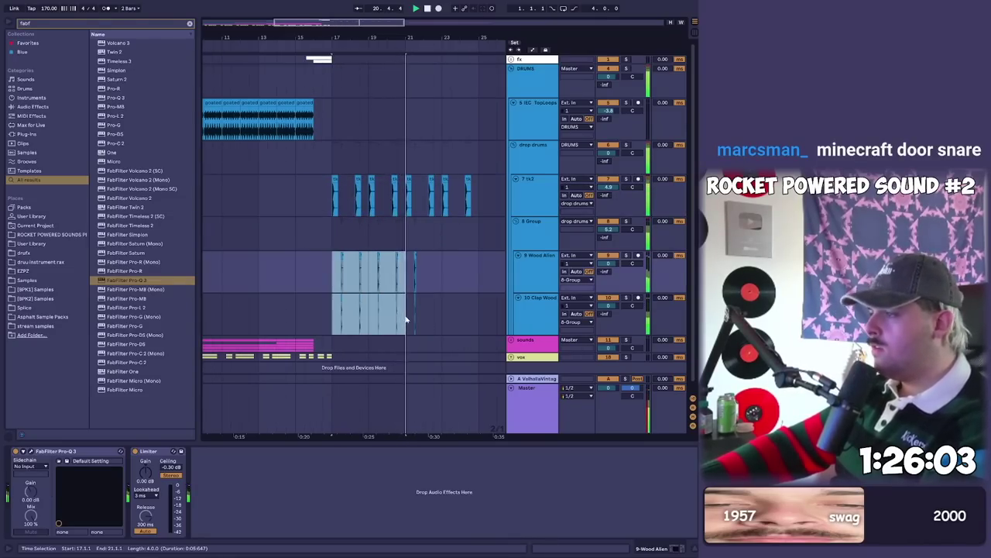
key(ctrl+d)
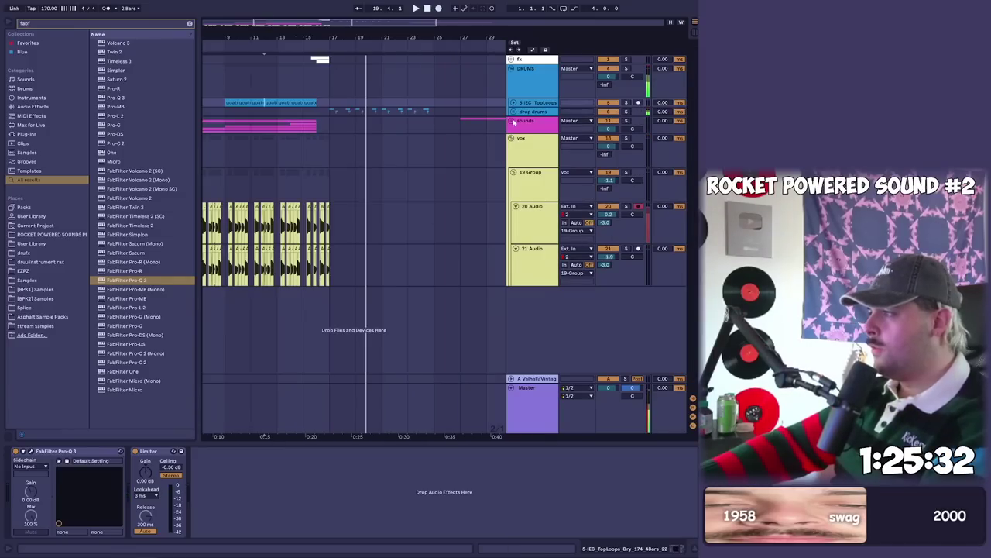
click(511, 122)
click(512, 122)
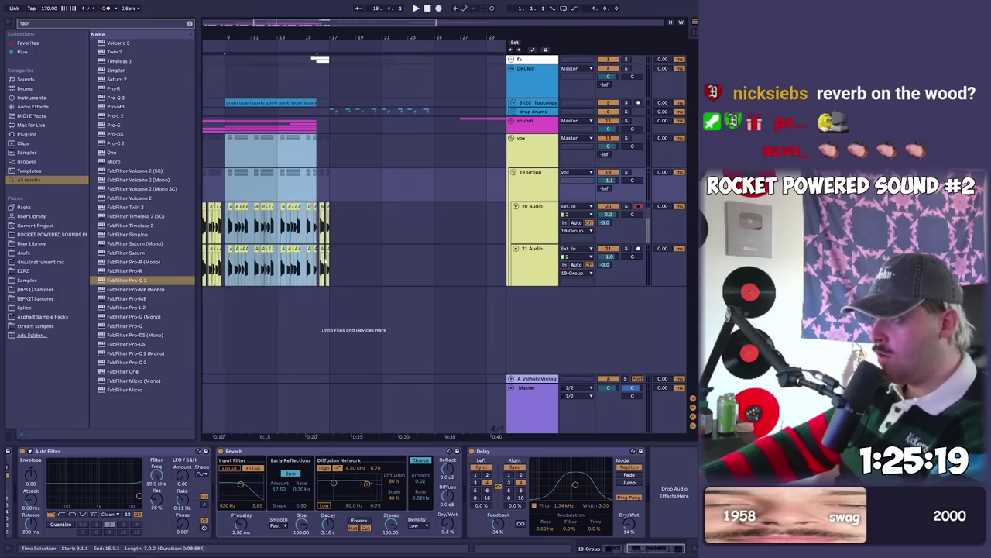
click(343, 283)
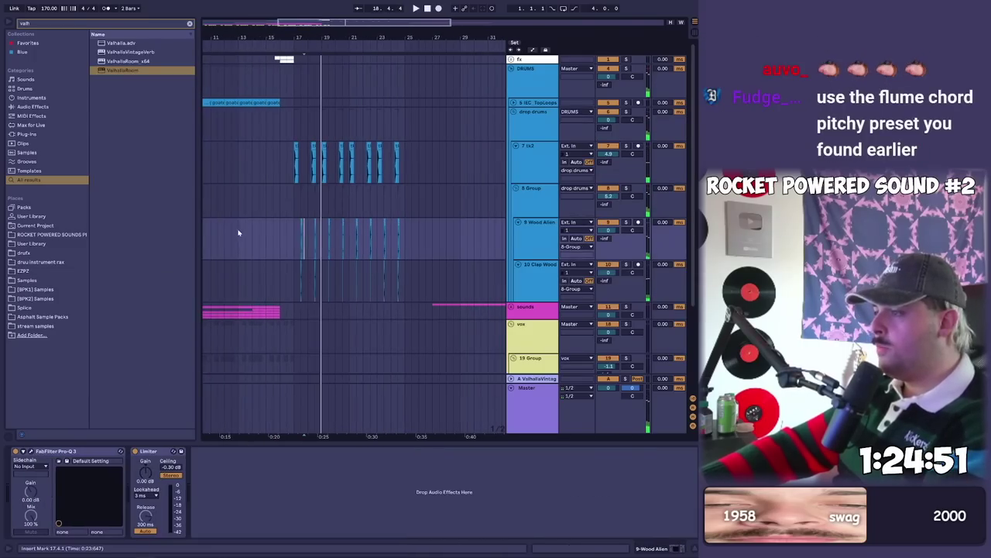
- Play from about bar 12, unfold the sounds group and copy its 17 Vital track to above the group for the bass part
click(233, 232)
key(space)
click(511, 307)
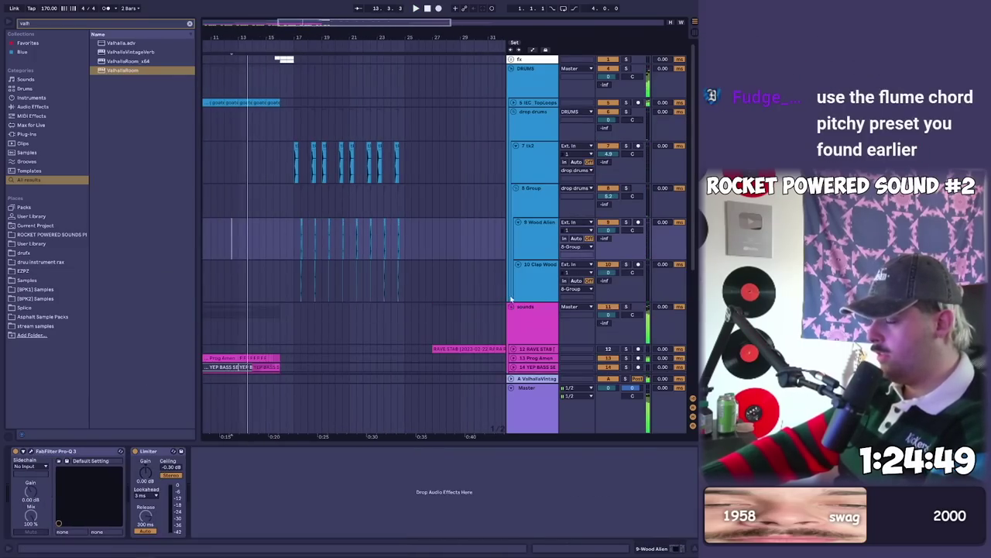
scroll(529, 298, down, 4)
click(531, 241)
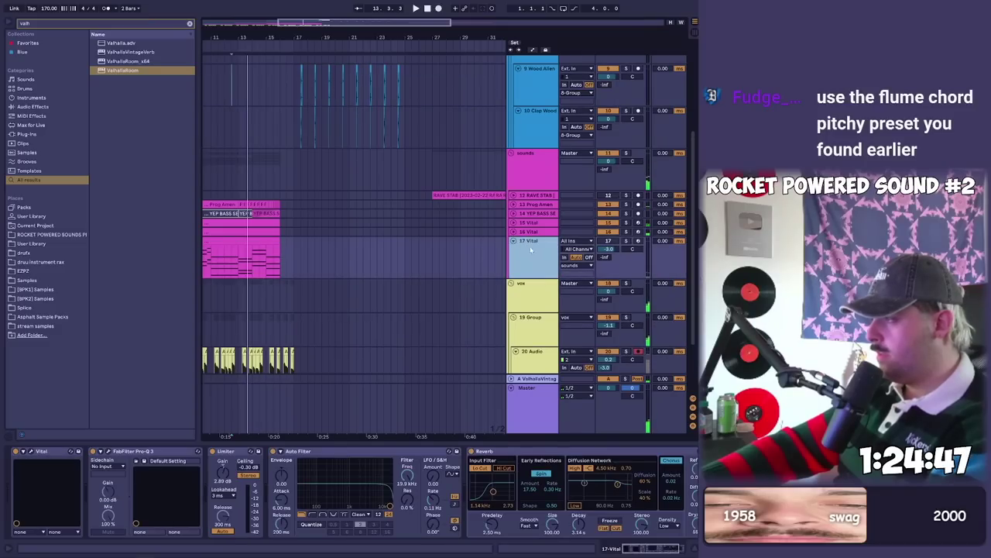
click(543, 159)
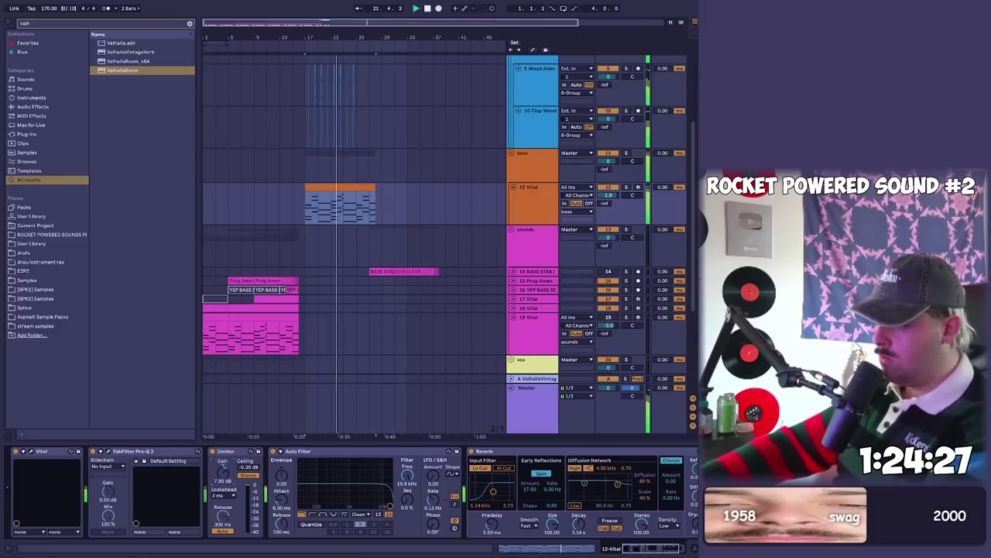
- Duplicate the 12 Vital track in the bass group and close the ValhallaRoom window of the resampled audio track
scroll(328, 59, up, 3)
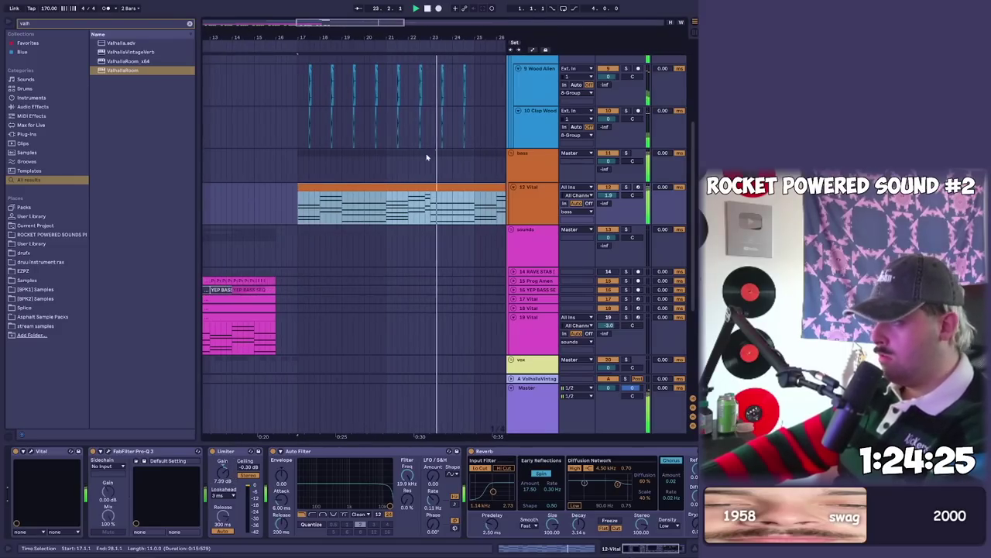
right_click(525, 210)
click(563, 254)
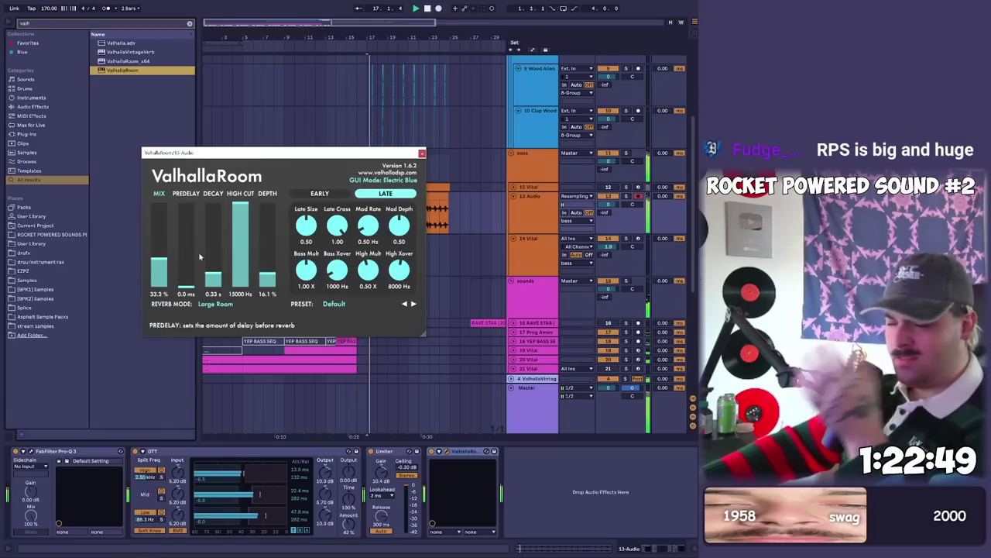
click(421, 153)
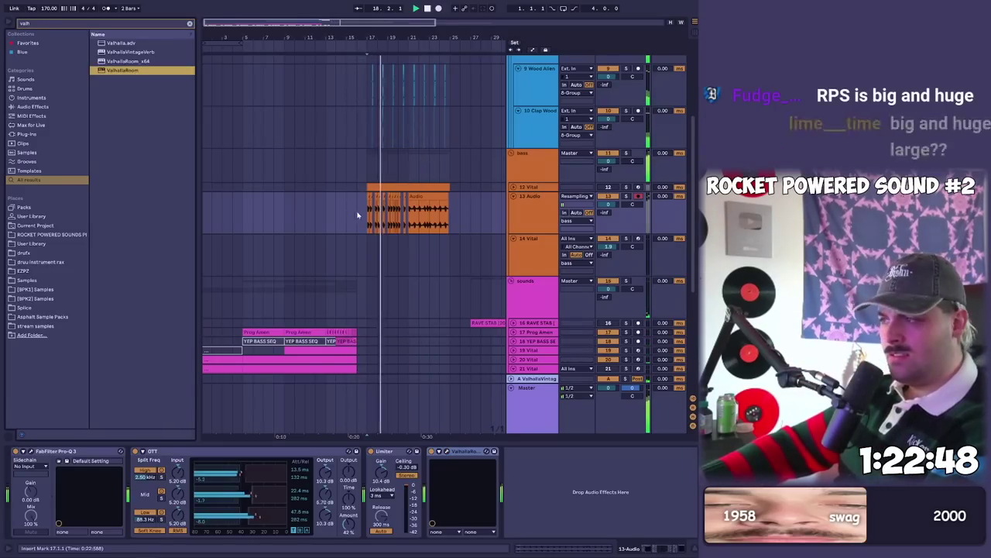
- Repeat the chopped bass audio from bars 17 to 21 once, starting at bar 21
shift+click(406, 219)
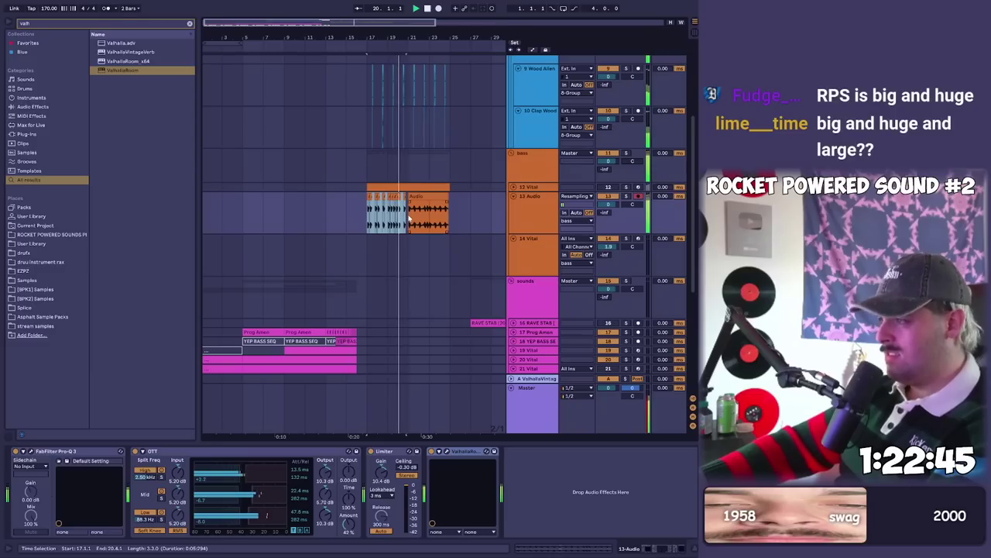
shift+click(409, 219)
key(ctrl+d)
key(ctrl+1)
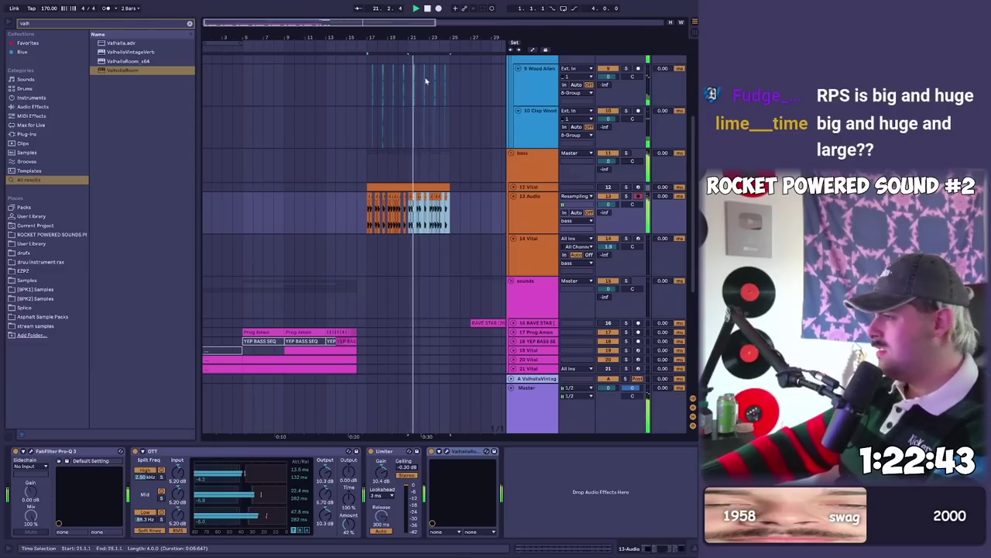
- Audition the bass chops around bar 19 and duplicate the four-bar chopped audio from bar 17 through to bar 25
scroll(425, 81, up, 3)
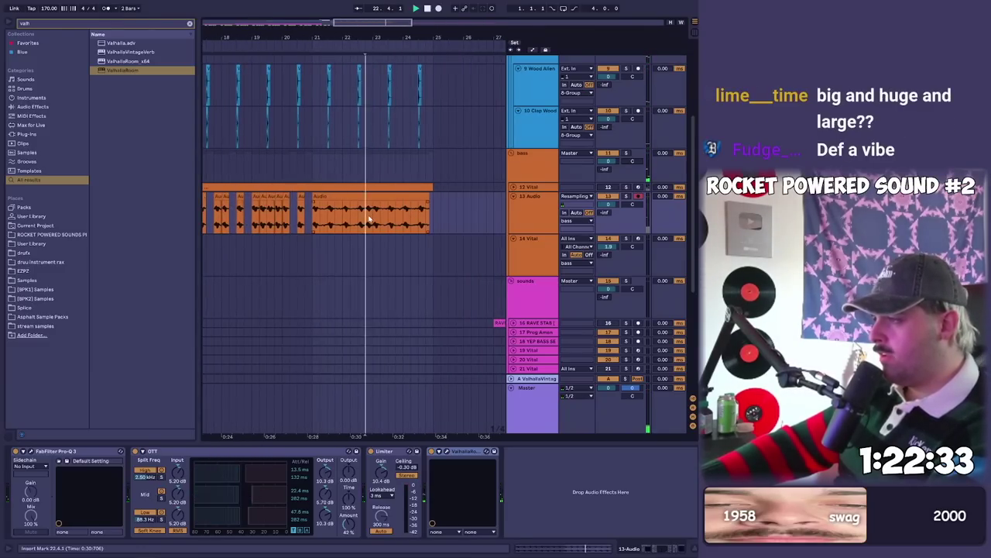
drag(257, 213, 280, 213)
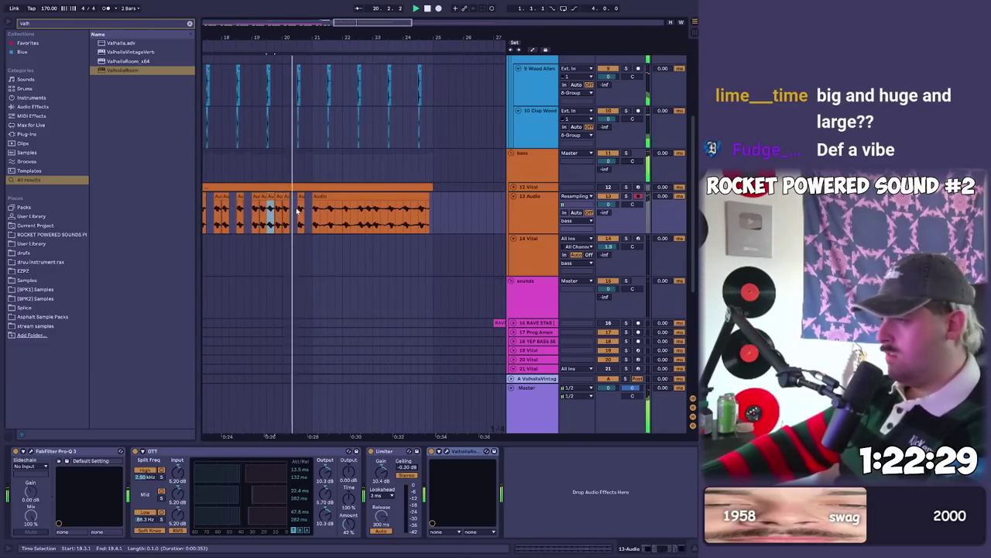
key(space)
scroll(341, 227, down, 2)
drag(341, 225, 256, 217)
key(ctrl+d)
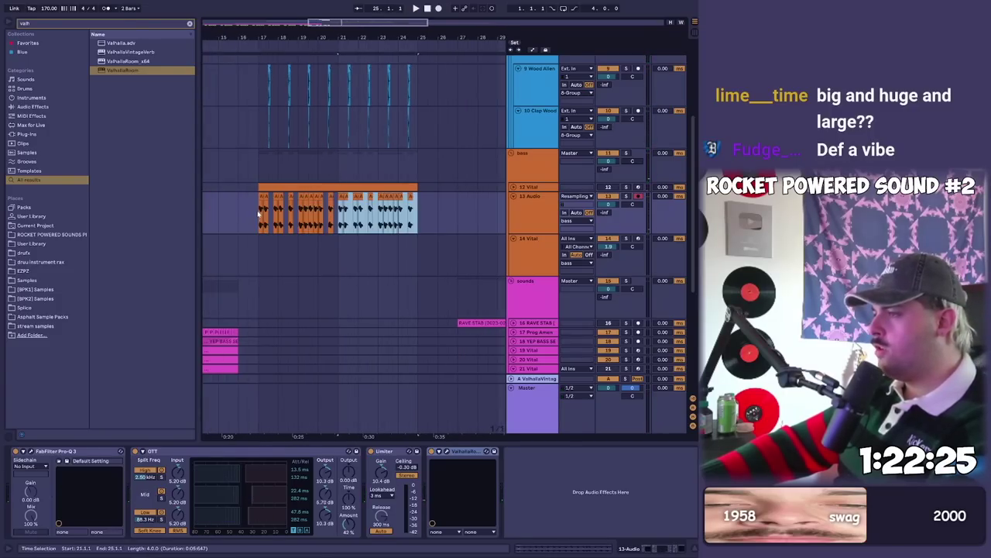
click(260, 209)
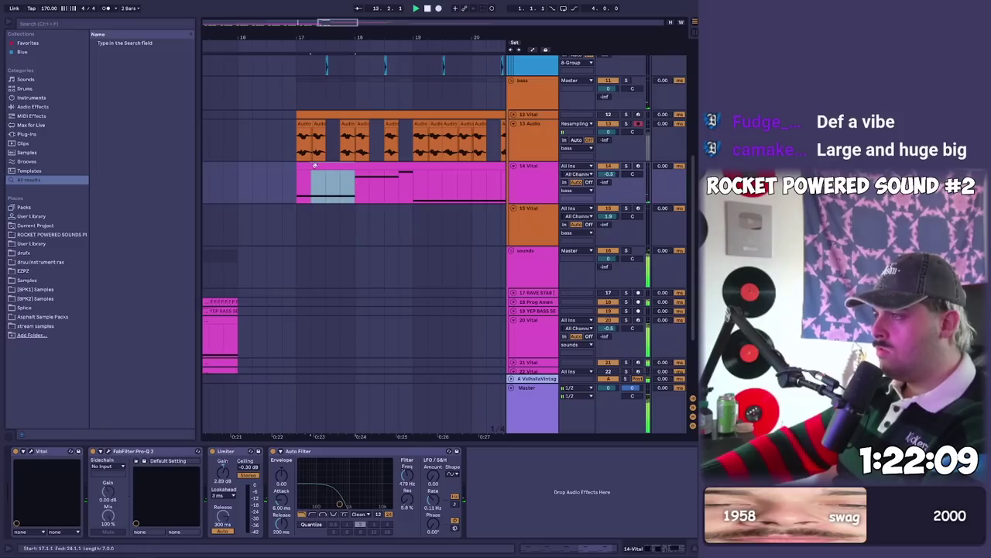
- Delete the stretch from 17.3 to bar 18 of the pink Vital clip and select the remaining opening piece
mouse_move(327, 186)
mouse_down()
mouse_move(342, 190)
mouse_move(323, 178)
mouse_up()
key(Delete)
click(310, 166)
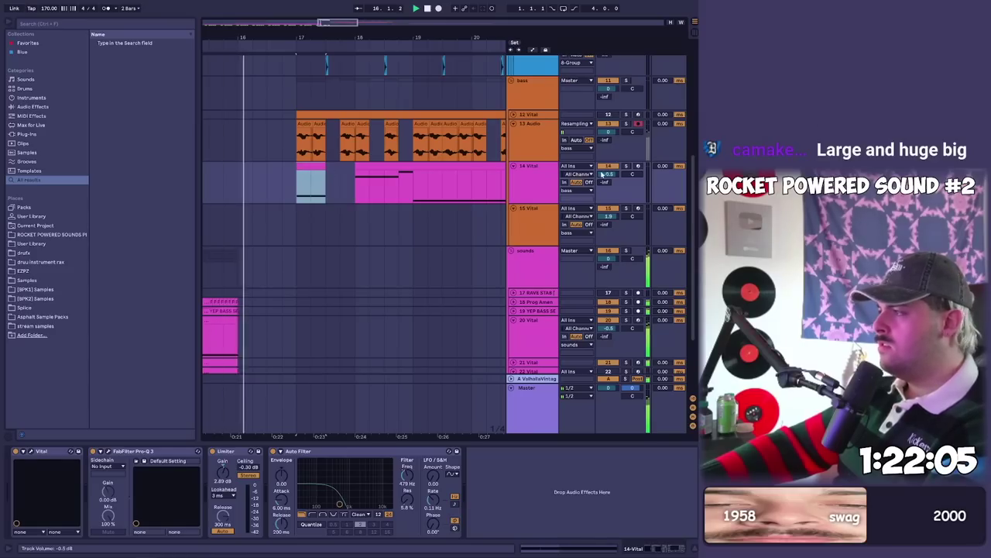
- Bring up the opening Vital clip's track volume envelope and paste its first beat into the gap at 17.4
right_click(604, 174)
double_click(291, 312)
click(308, 168)
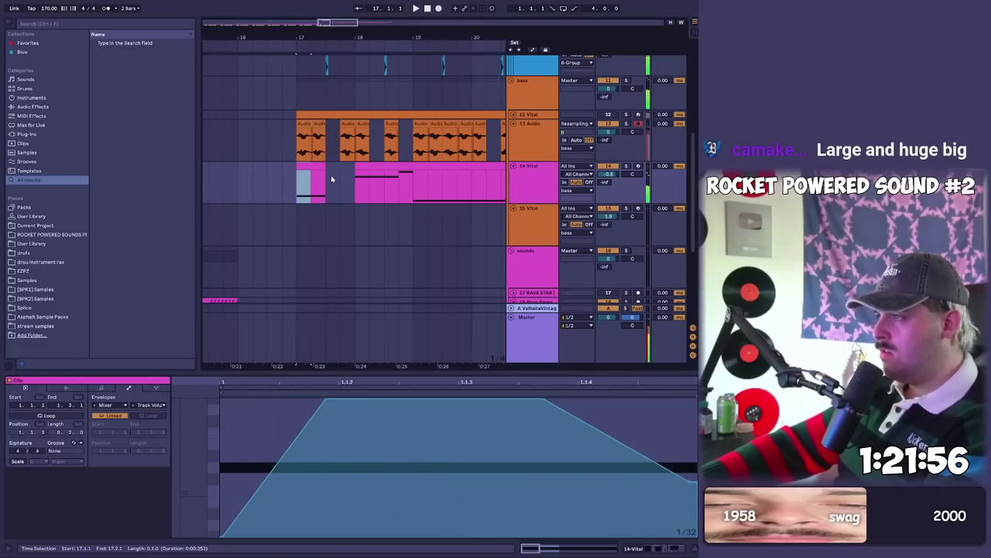
key(space)
click(343, 181)
key(ctrl+v)
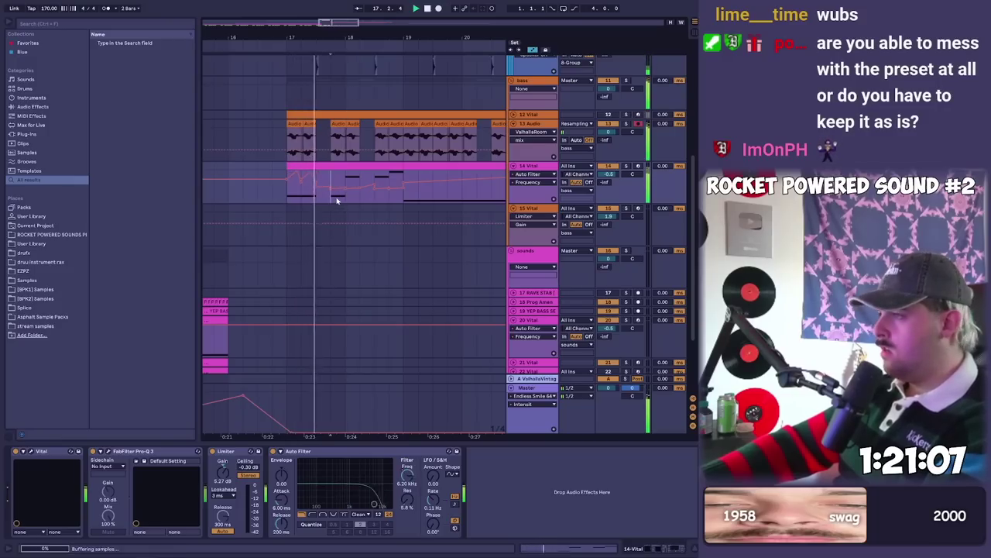
- Listen to the Vital part's Auto Filter frequency automation through bar 18, then hide the automation
click(352, 190)
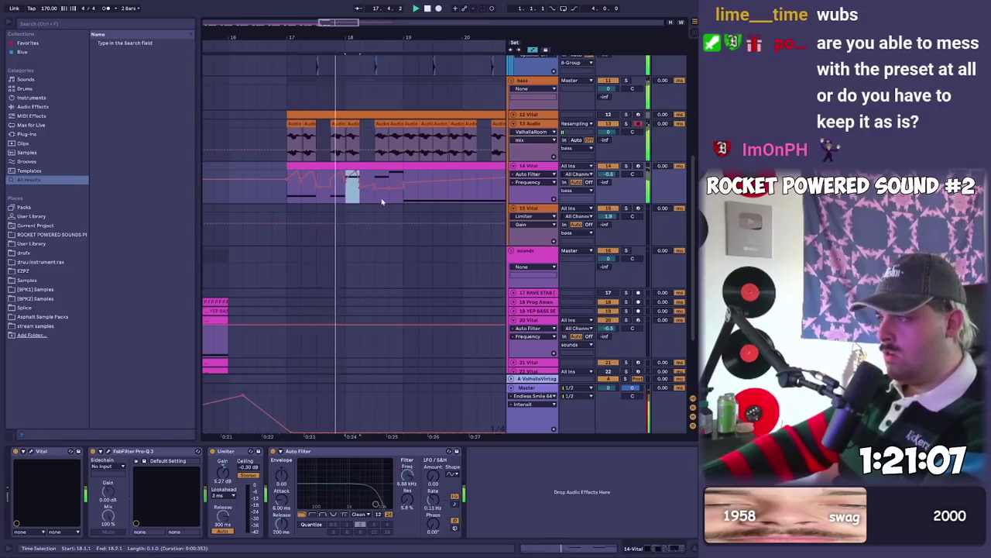
drag(377, 197, 404, 199)
key(space)
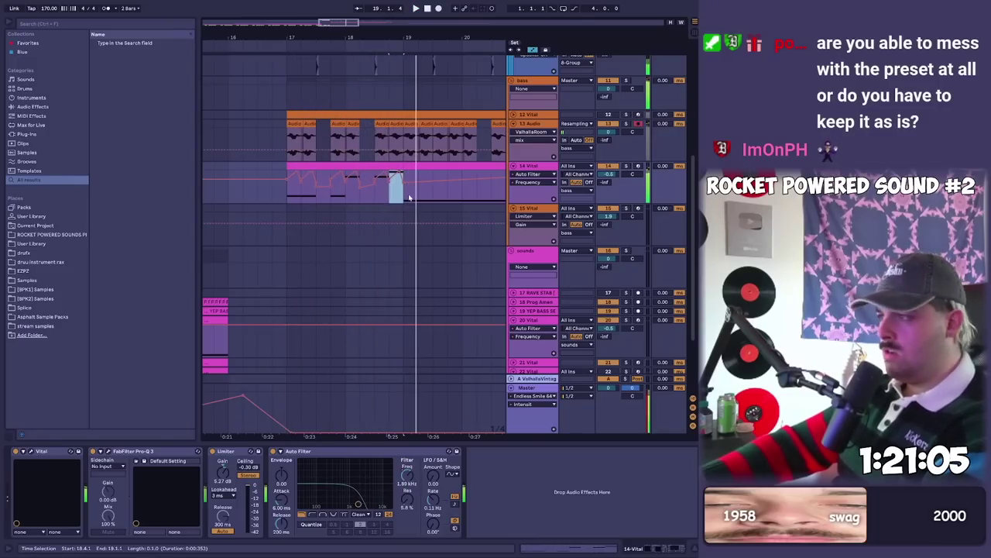
key(a)
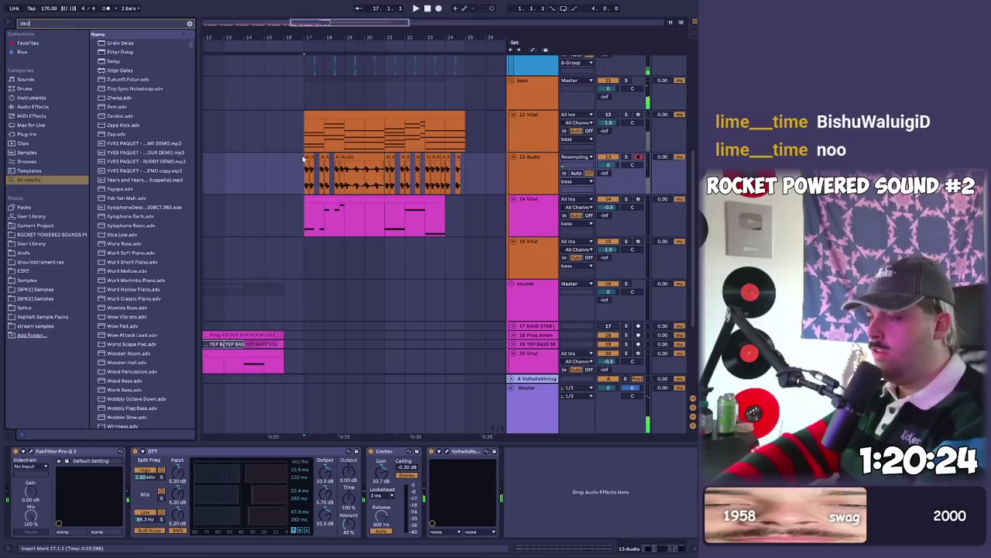
- Find Decapitator in the browser, add it to the resampled bass audio track and close its window
text(t)
key(Return)
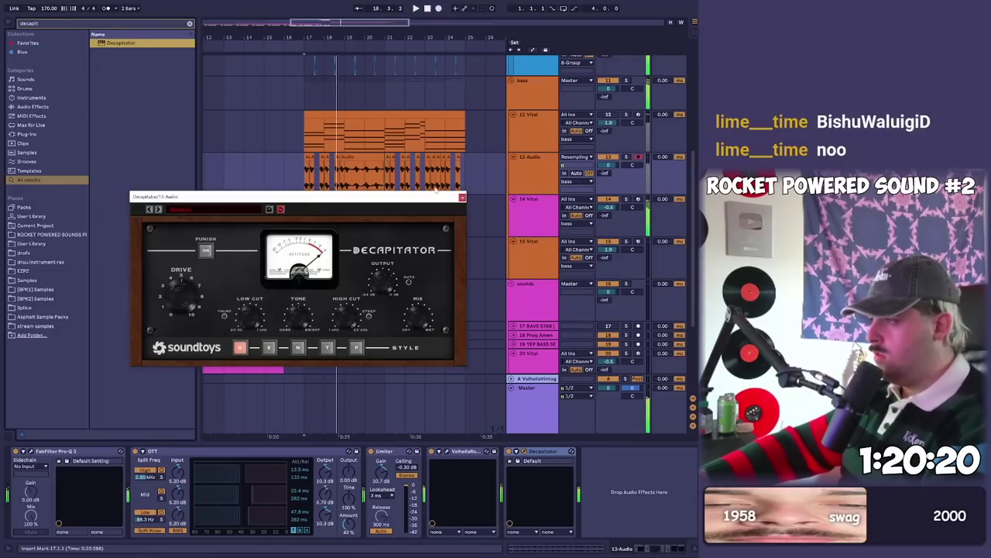
click(463, 197)
right_click(375, 186)
click(244, 144)
- Play into the drop and delete the tk2, Wood Alien and Clap Wood hits between 18.1 and 18.4
scroll(243, 144, up, 2)
key(space)
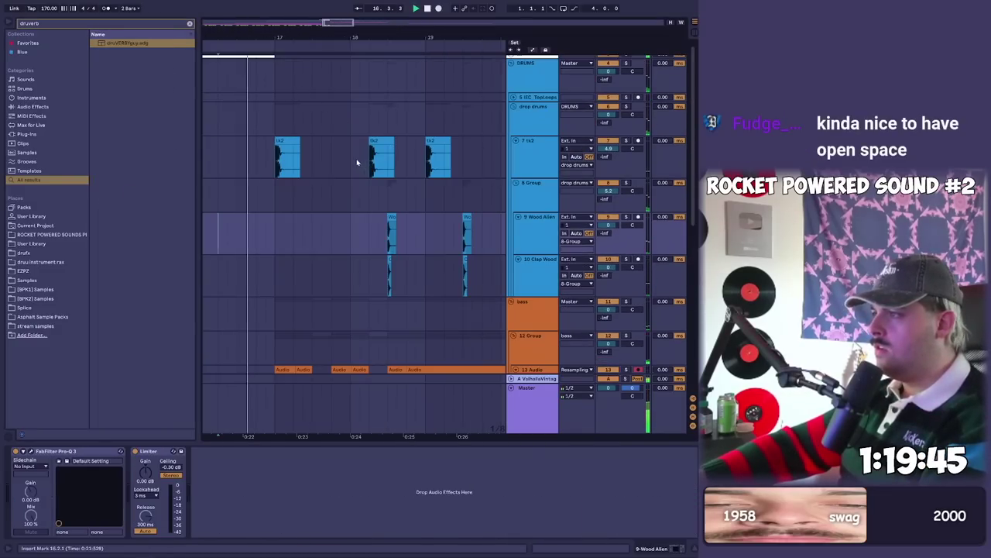
drag(355, 159, 405, 247)
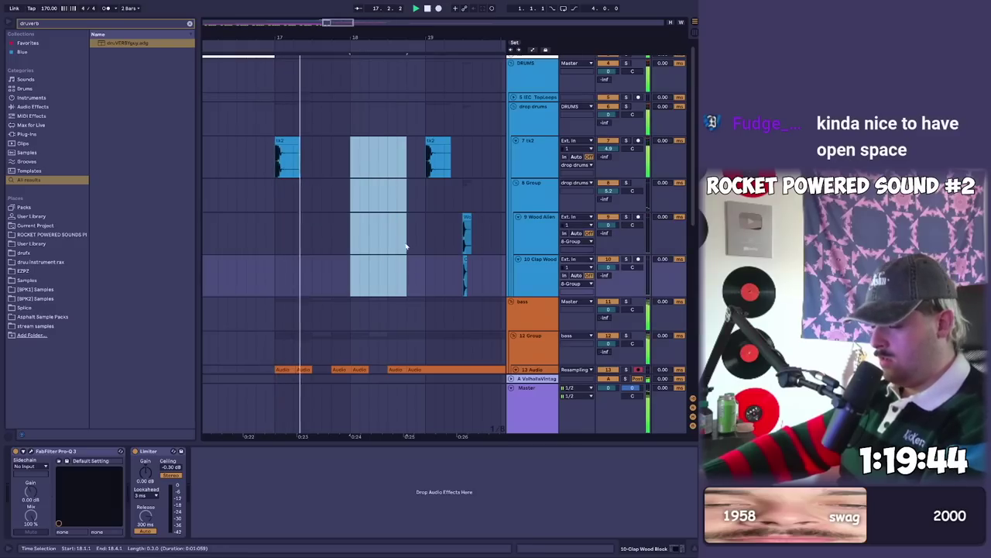
- Locate bar 19 on the resampled bass audio and listen to the bass section from there
scroll(391, 236, down, 5)
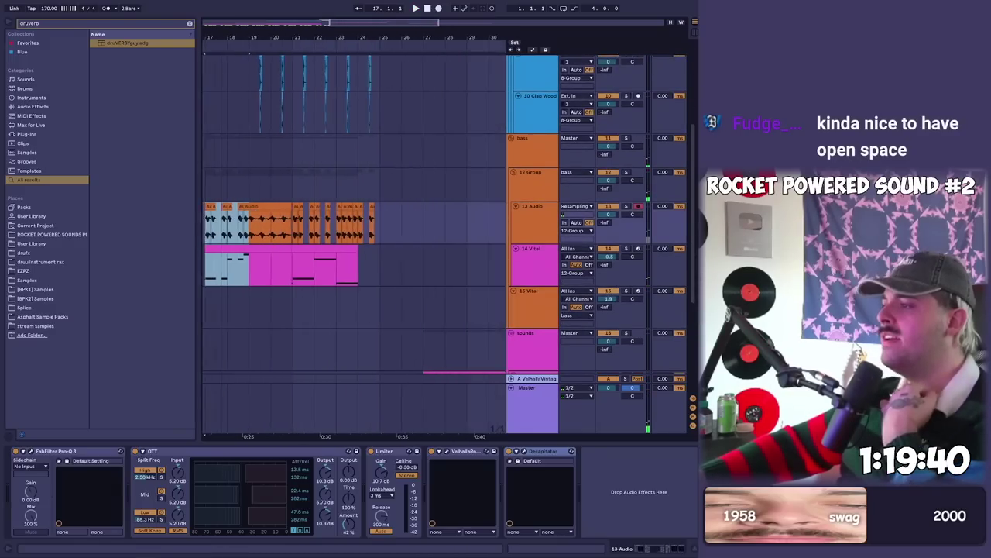
drag(411, 37, 410, 31)
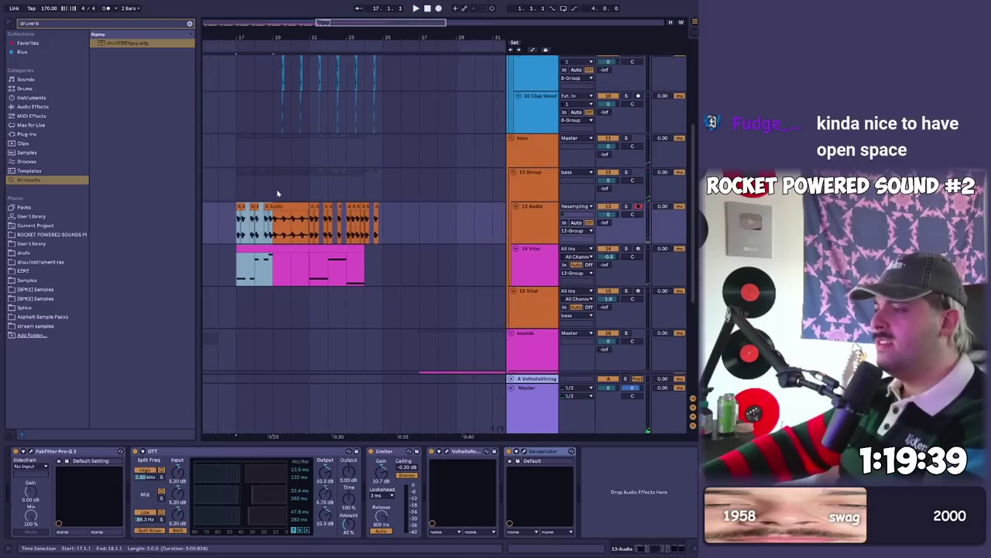
click(275, 221)
drag(268, 38, 268, 85)
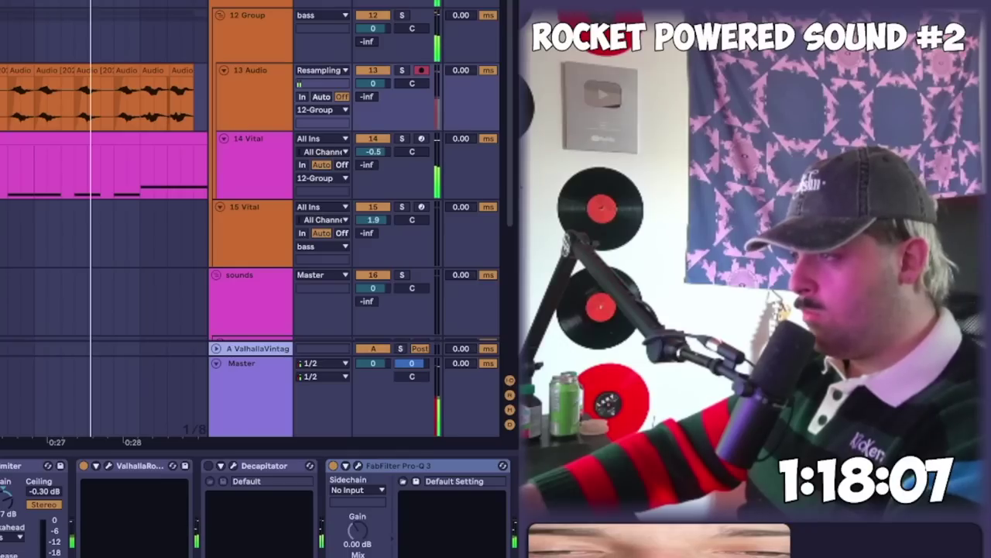
click(252, 96)
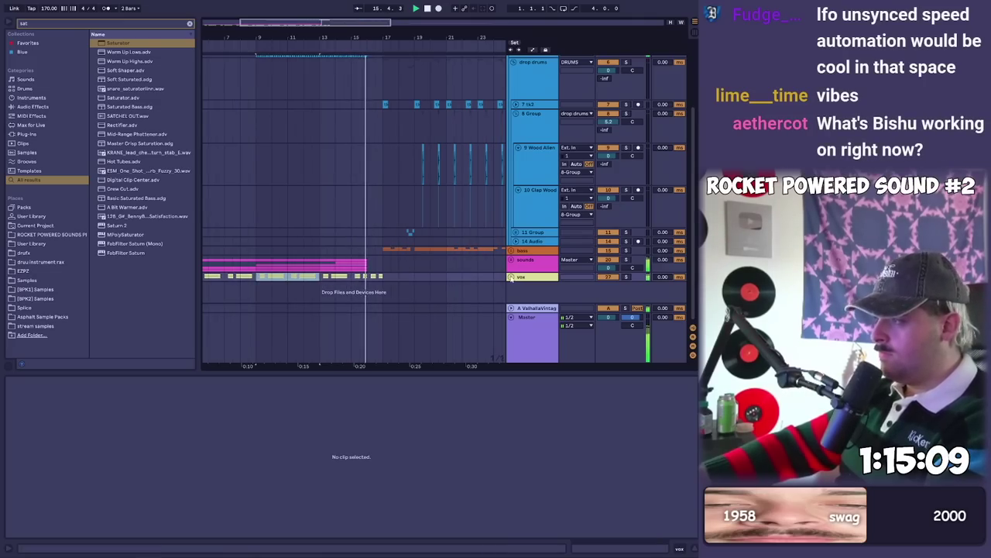
- Unfold the vox group and the bass group, then stop playback
click(511, 277)
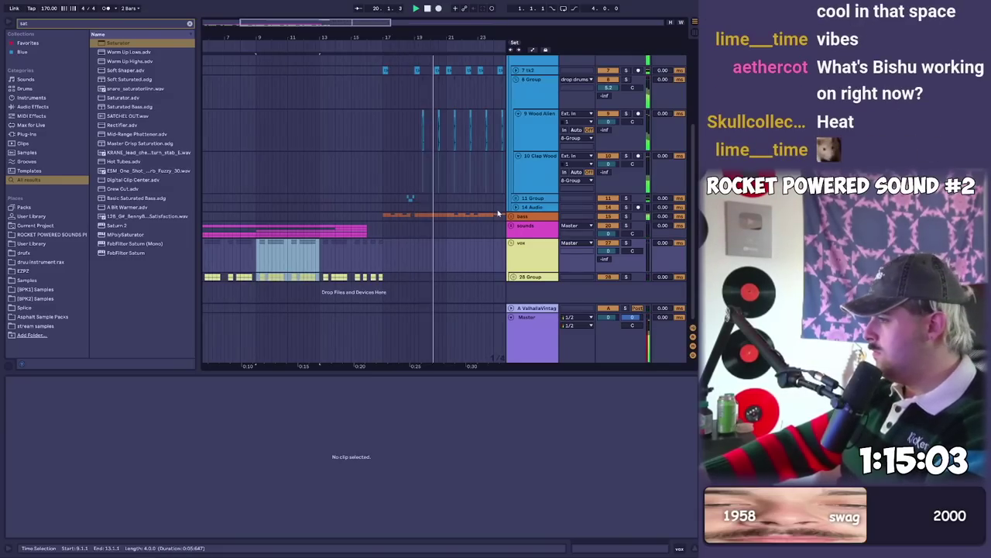
click(512, 216)
key(space)
- Chop the frozen Vital audio between bars 19 and 21 to match the resampled audio track above it
key(ctrl+1)
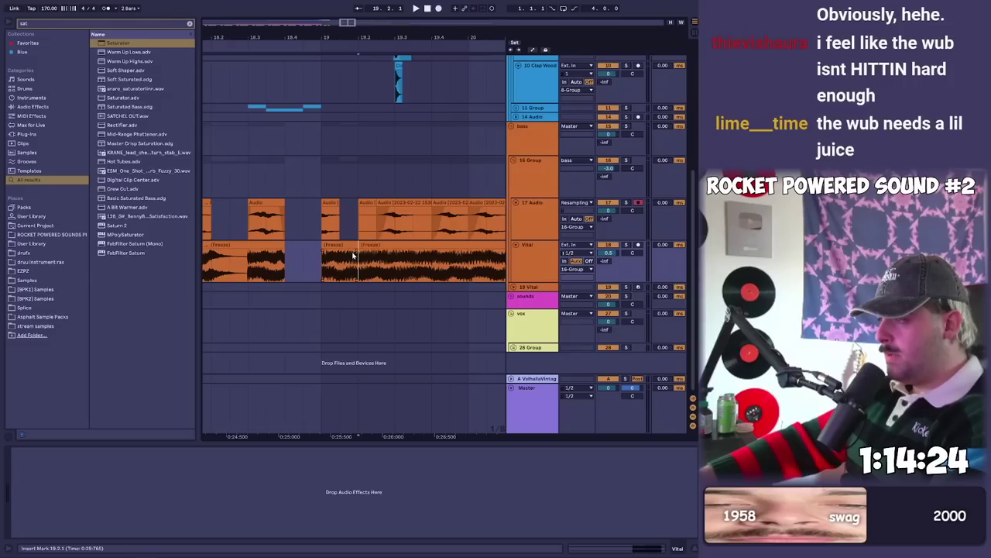
click(329, 245)
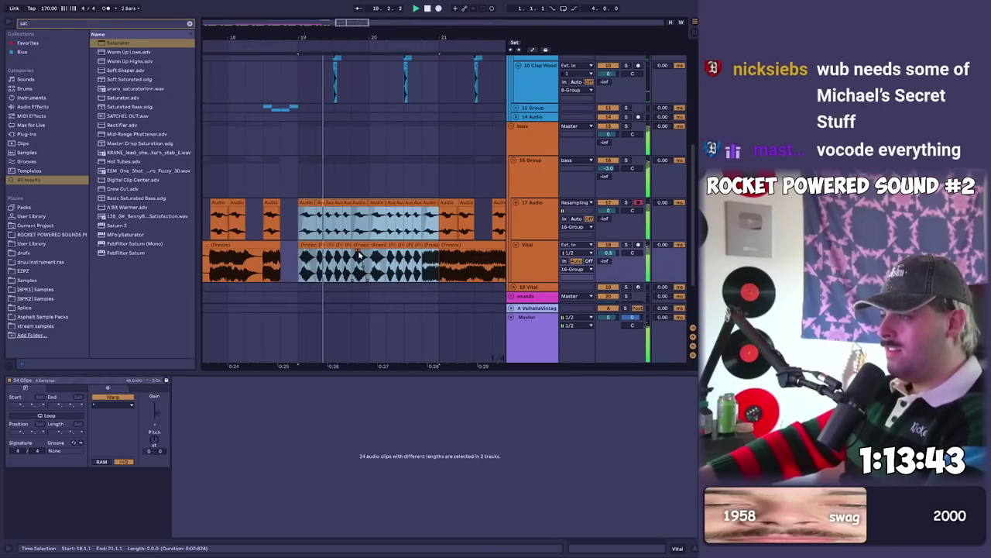
click(366, 256)
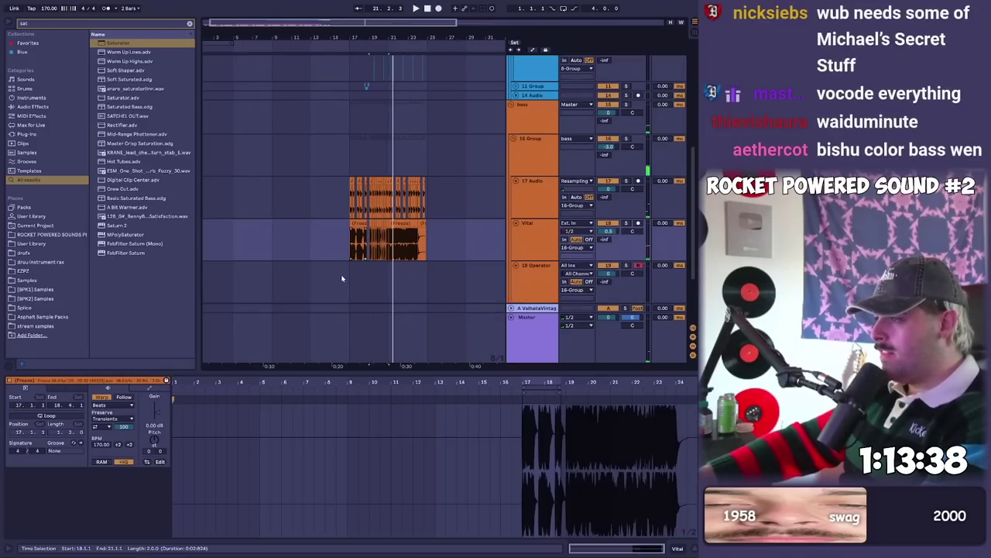
click(417, 268)
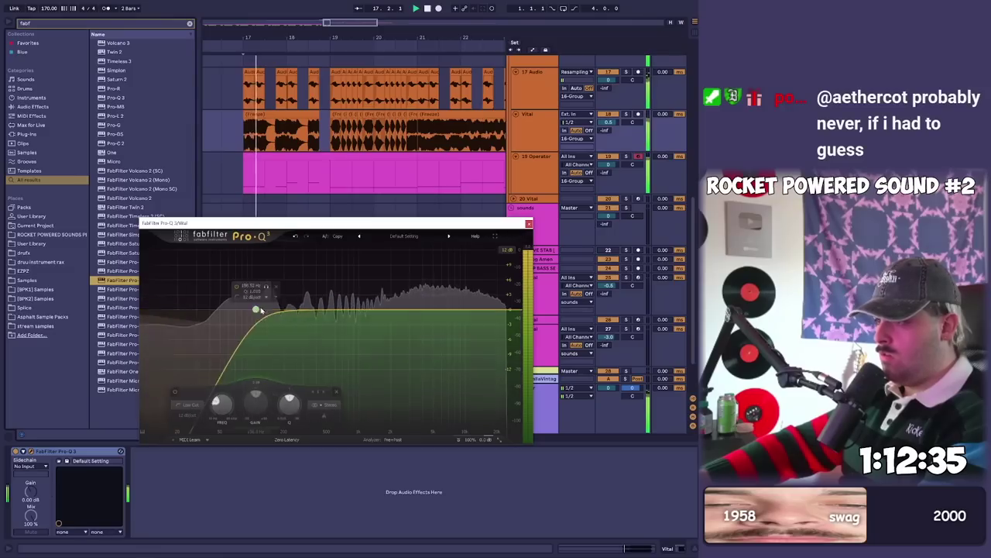
- Steepen the Pro-Q 3 low cut on the frozen Vital track to 24 dB/oct, lower its Q and close the equalizer
alt+shift+click(254, 312)
drag(254, 313, 254, 316)
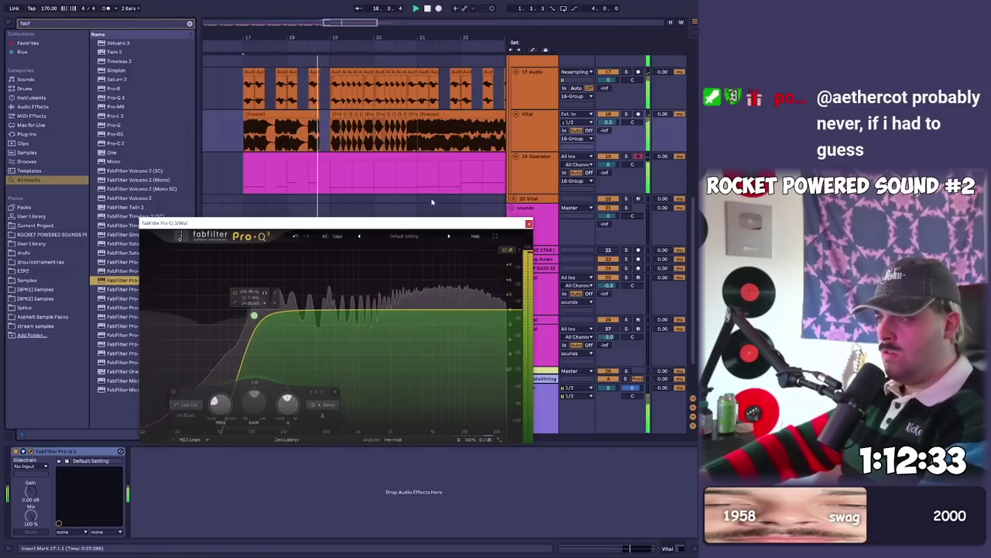
click(340, 169)
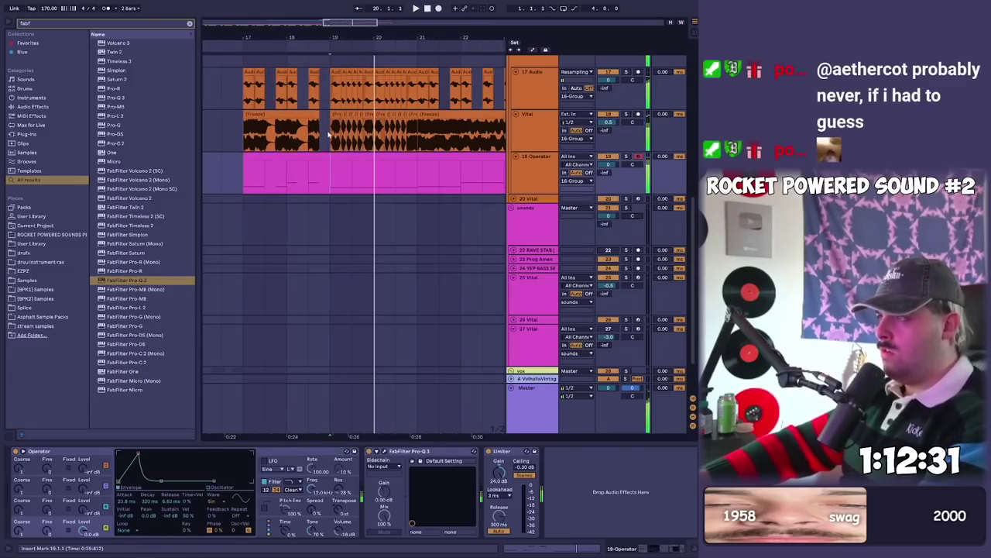
- Play the drop from bar 19 to audition the filtered Vital layer with the Operator bass
click(329, 135)
key(space)
key(space)
scroll(341, 135, up, 7)
scroll(340, 135, down, 2)
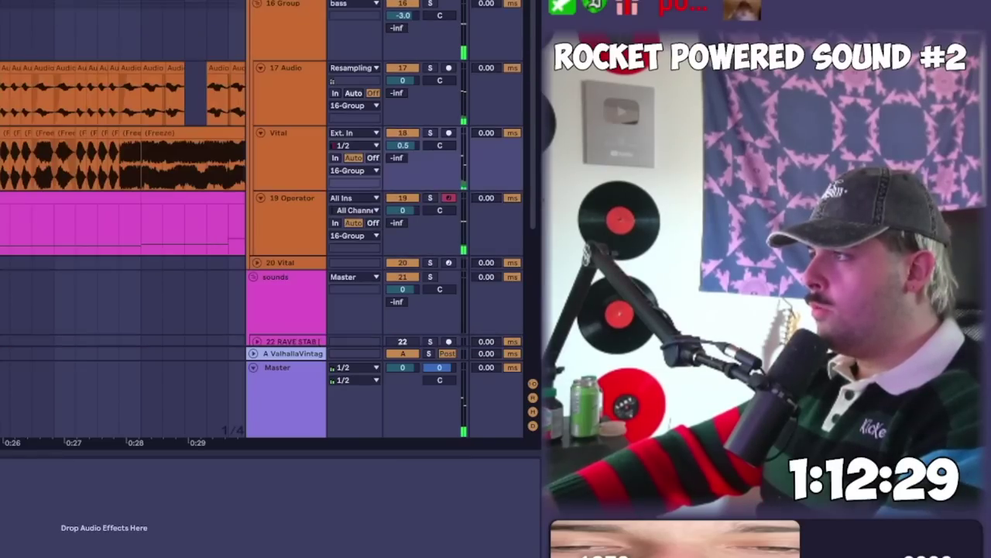
scroll(232, 193, up, 2)
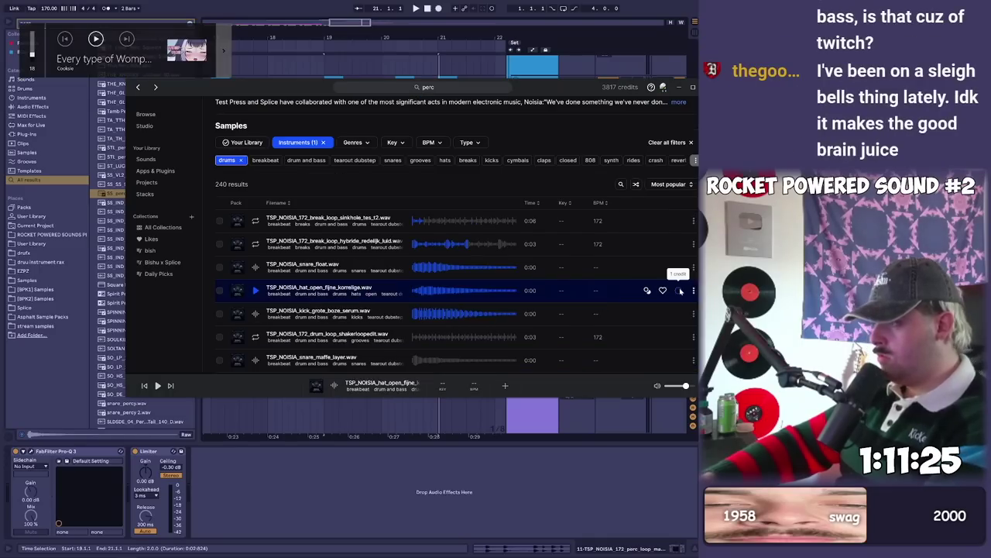
- In Splice, add TSP_NOISIA_hat_open_fijne_korrelige.wav to the library and preview the Noisia shaker drum loop
click(658, 336)
click(679, 337)
scroll(450, 271, down, 5)
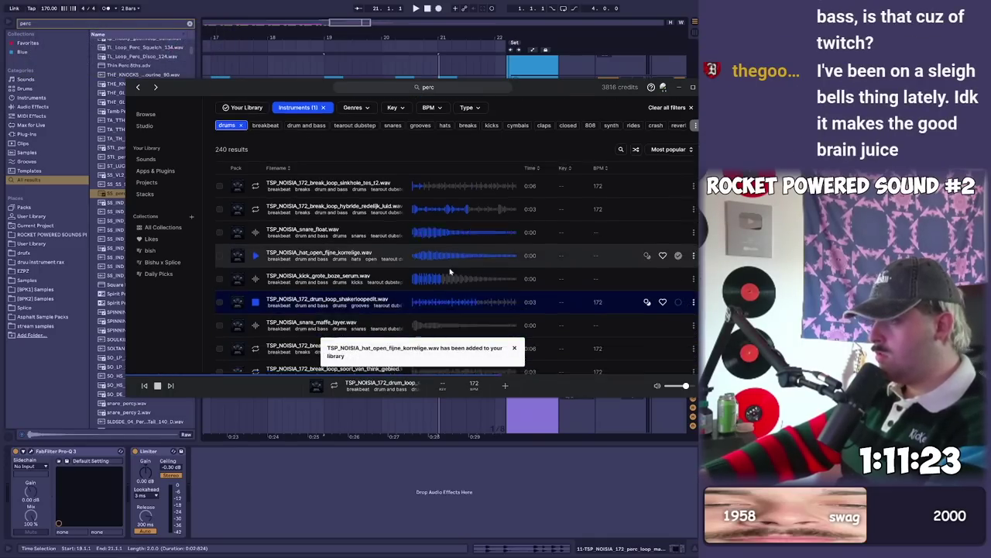
- Place a TSP_NOISIA_172_drum_loop sample on the Noisia track in drop drums at 19.1.3 and play it back
drag(495, 183, 335, 94)
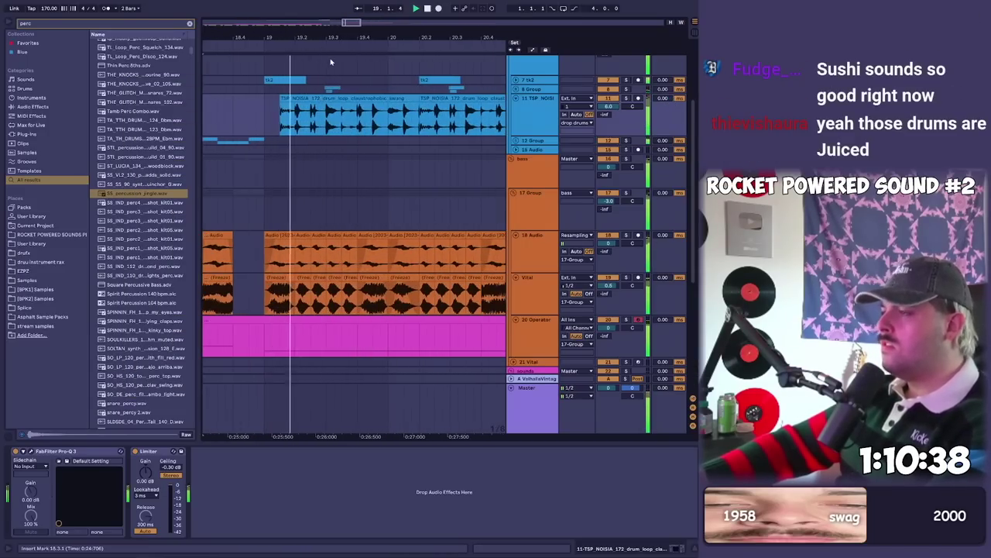
drag(337, 38, 337, 16)
click(323, 204)
key(space)
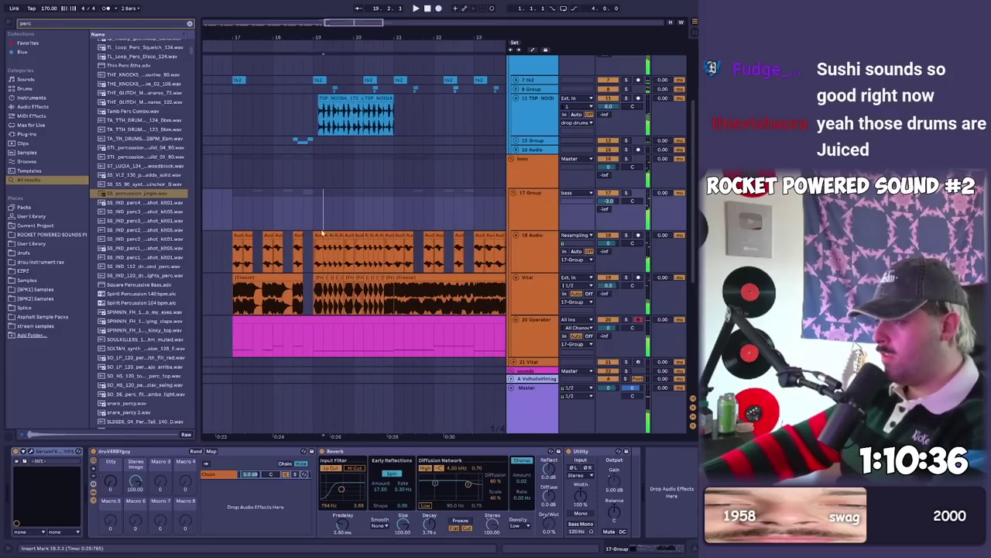
- Replay the drop from about bar 19 and select the first Noisia drum loop clip
scroll(319, 221, down, 3)
scroll(314, 185, up, 3)
click(308, 97)
key(space)
click(342, 89)
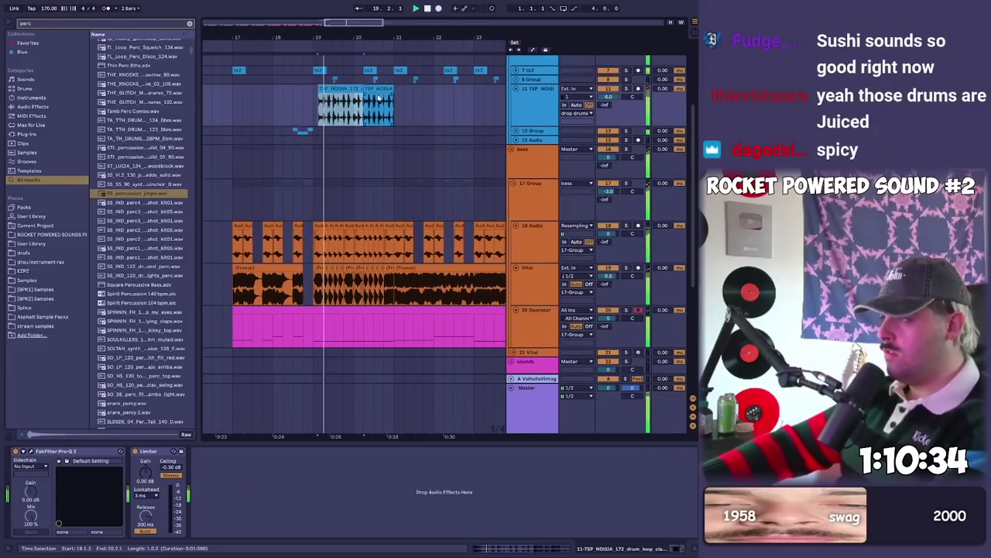
- Select both Noisia loop clips, then place the volpe sample on 19 Audio at bar 17 and play it
shift+click(377, 89)
key(shift+Tab)
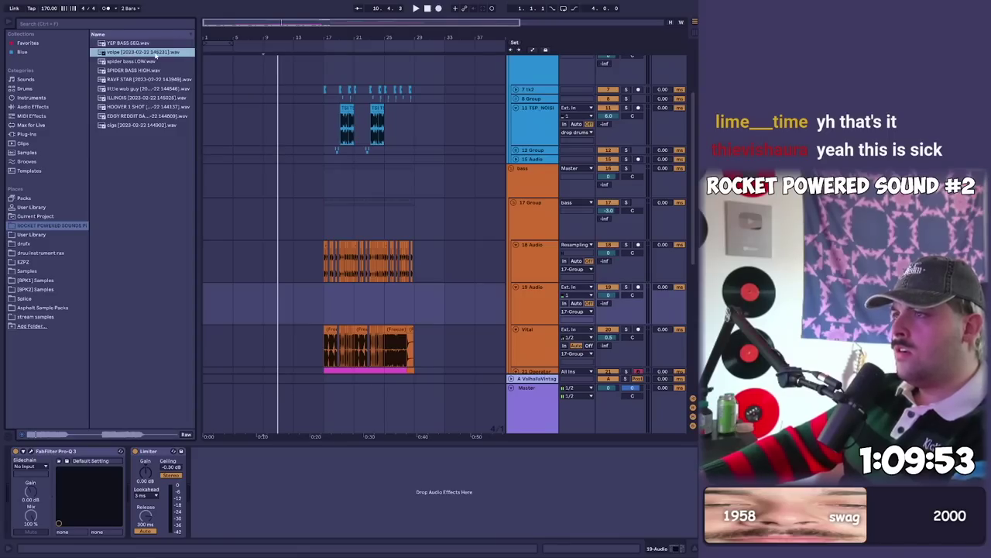
drag(303, 271, 329, 298)
scroll(335, 296, up, 8)
key(space)
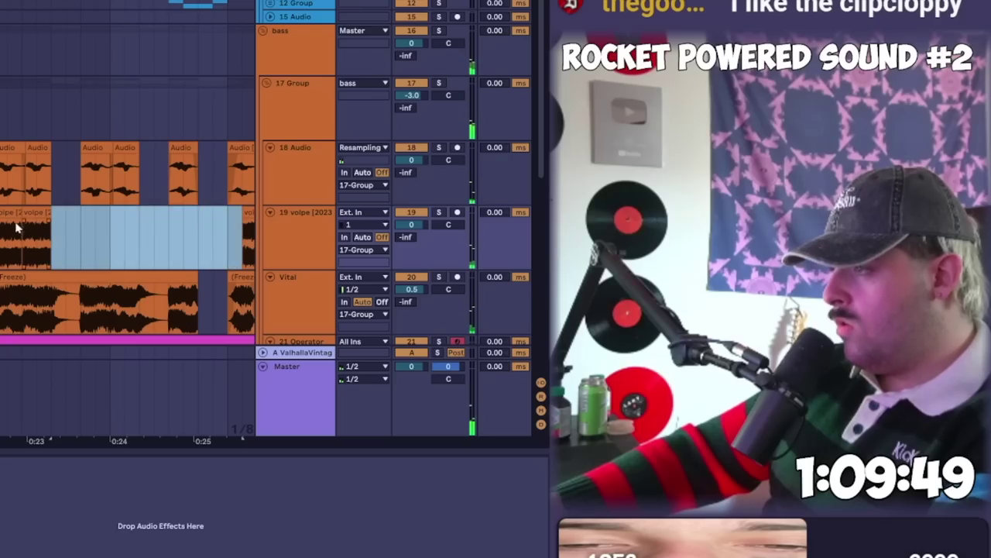
- Delete the volpe audio in the gaps so its chops follow the 18 Audio rhythm, and play it back
key(Delete)
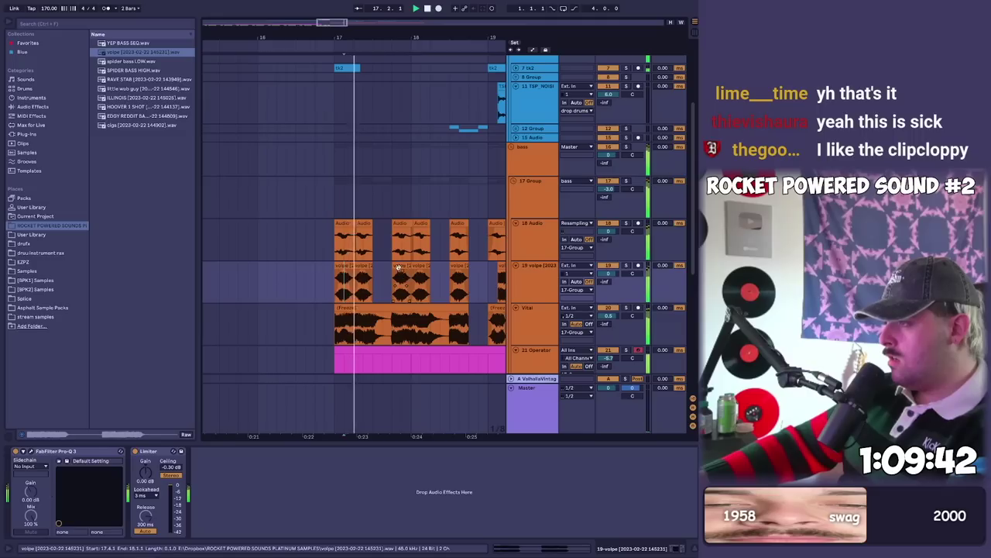
drag(393, 282, 476, 282)
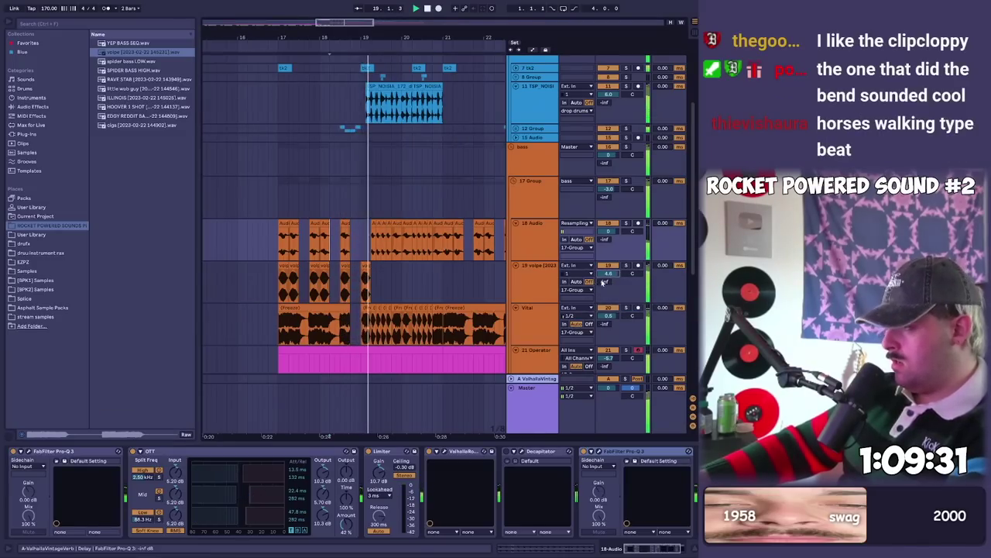
click(365, 277)
key(space)
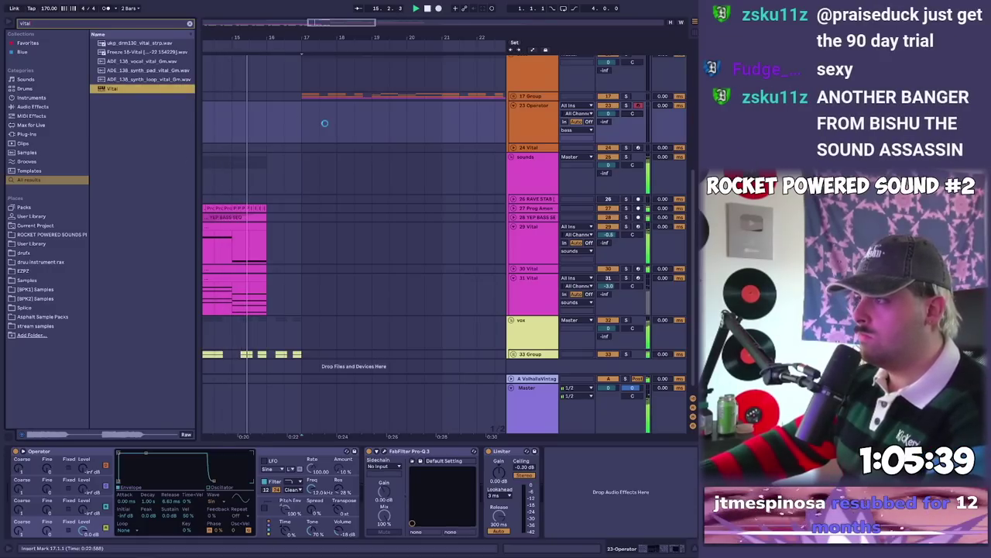
- Open the preset browser of the Vital on track 23, search for rocket, and stop playback
scroll(332, 124, down, 3)
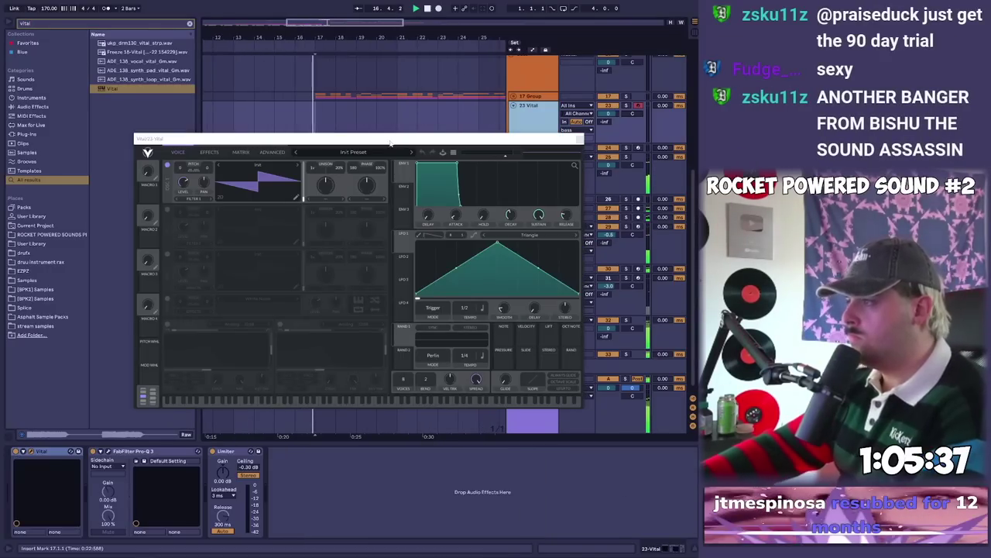
click(371, 152)
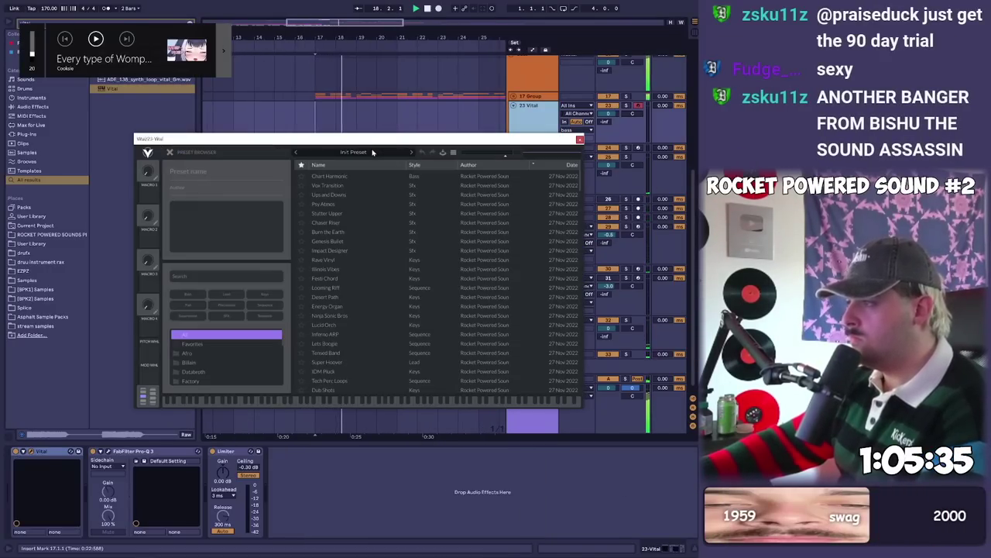
click(208, 274)
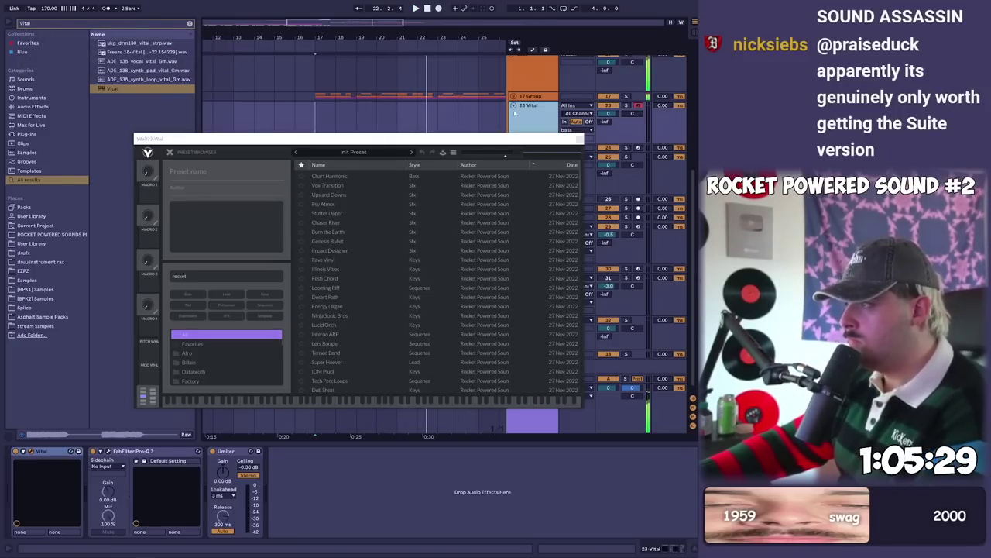
key(space)
- Unfold 17 Group, load the Mace Slap preset in Vital on track 23, and close the plug-in window
click(517, 88)
click(513, 96)
click(518, 154)
click(608, 139)
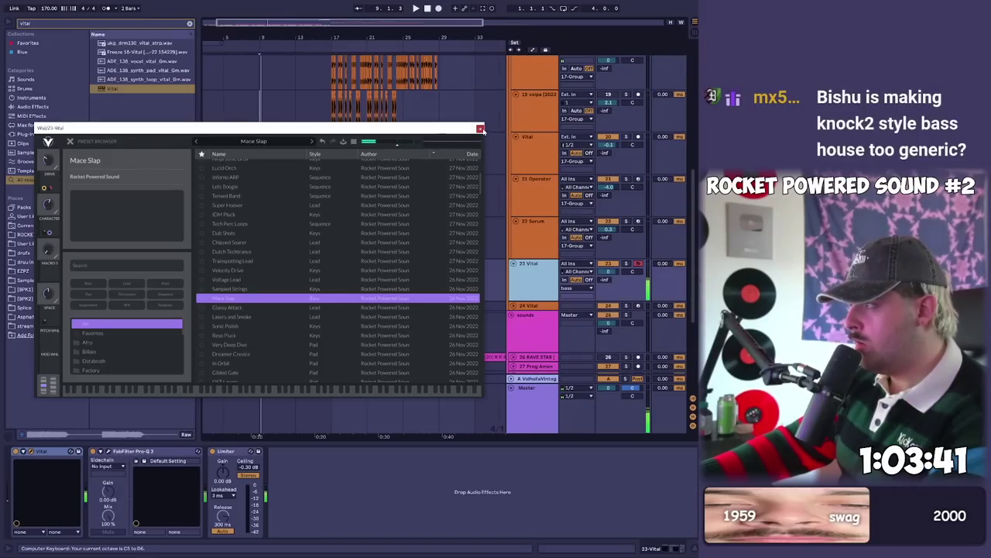
click(480, 129)
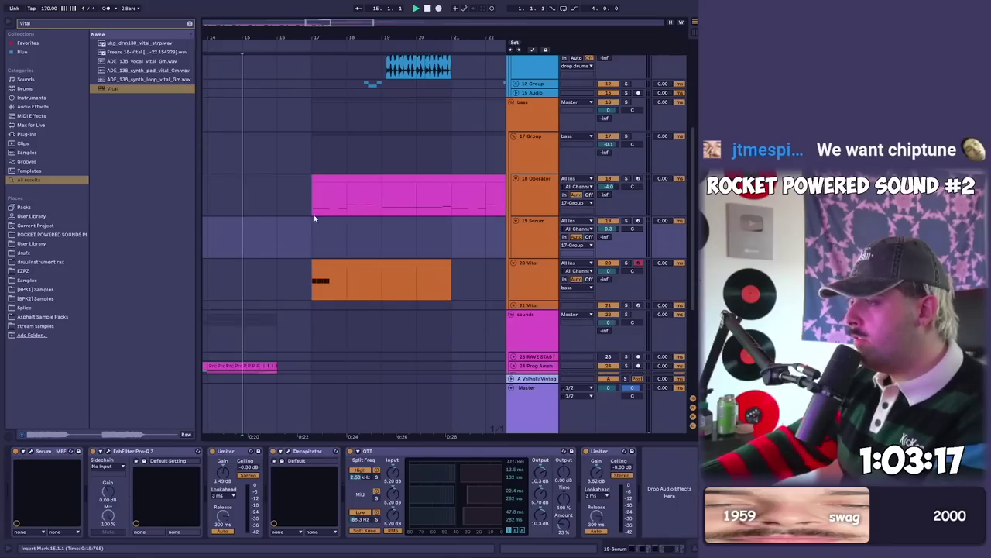
- Open the 20 Vital MIDI clip at bar 17 and select all its notes
click(329, 264)
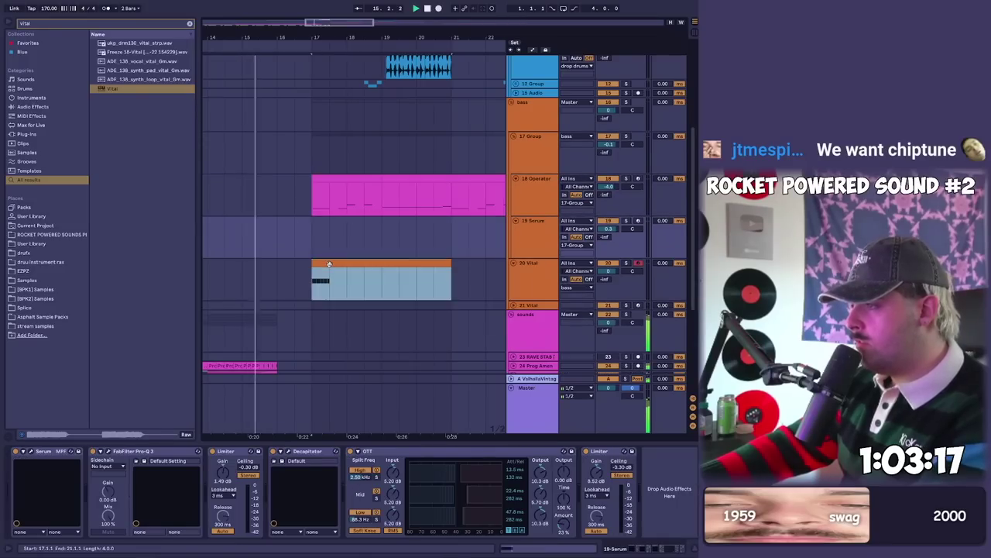
double_click(329, 264)
click(314, 421)
key(ctrl+a)
- Raise the Limiter gain on 20 Vital to about 4.3 dB and add Decapitator after it, closing its window
key(shift+Tab)
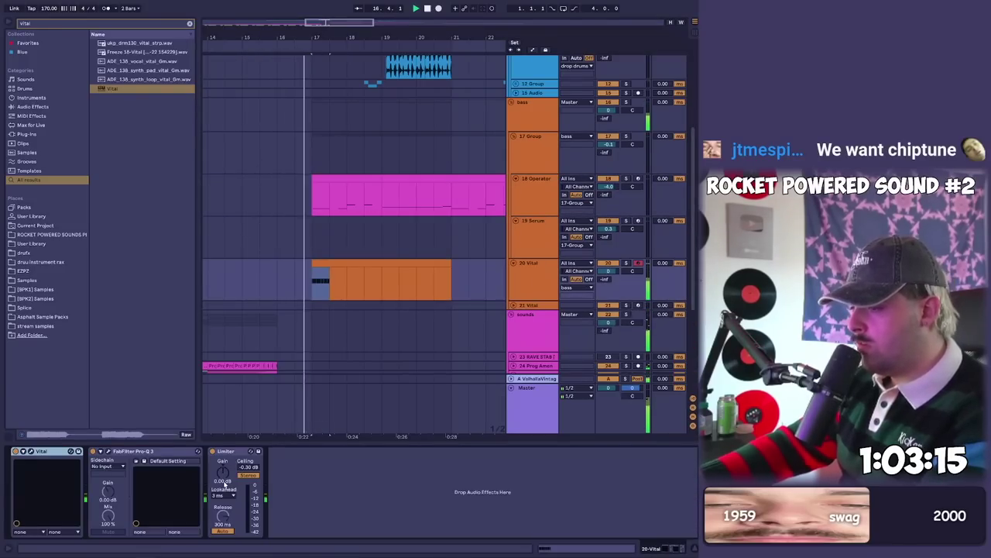
drag(225, 482, 226, 465)
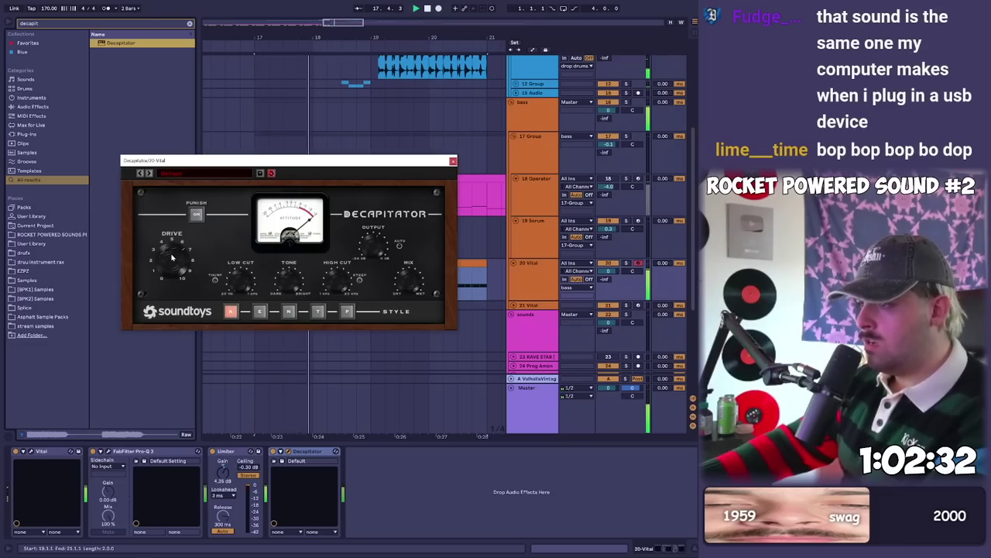
click(453, 161)
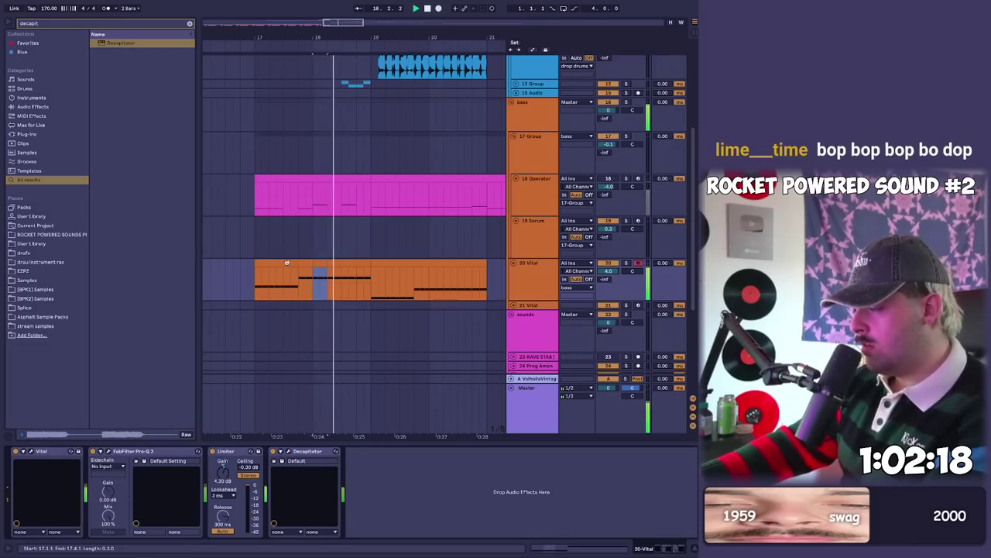
- Try to duplicate the two-bar 20 Vital pattern from bar 17 to bar 19
drag(256, 276, 371, 276)
key(ctrl+d)
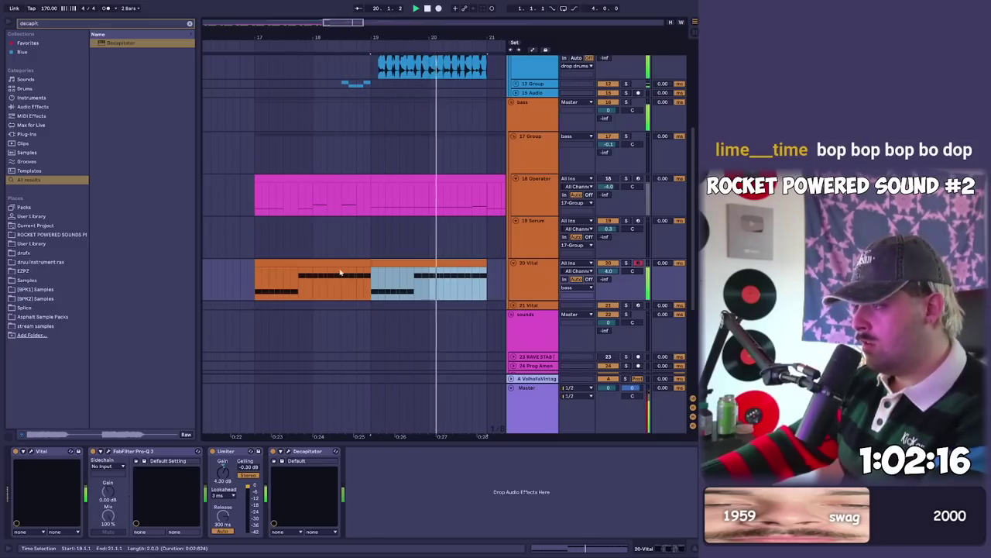
key(ctrl+z)
- Replay 20 Vital from bar 19 and open the clip there
key(space)
click(374, 287)
key(space)
double_click(395, 284)
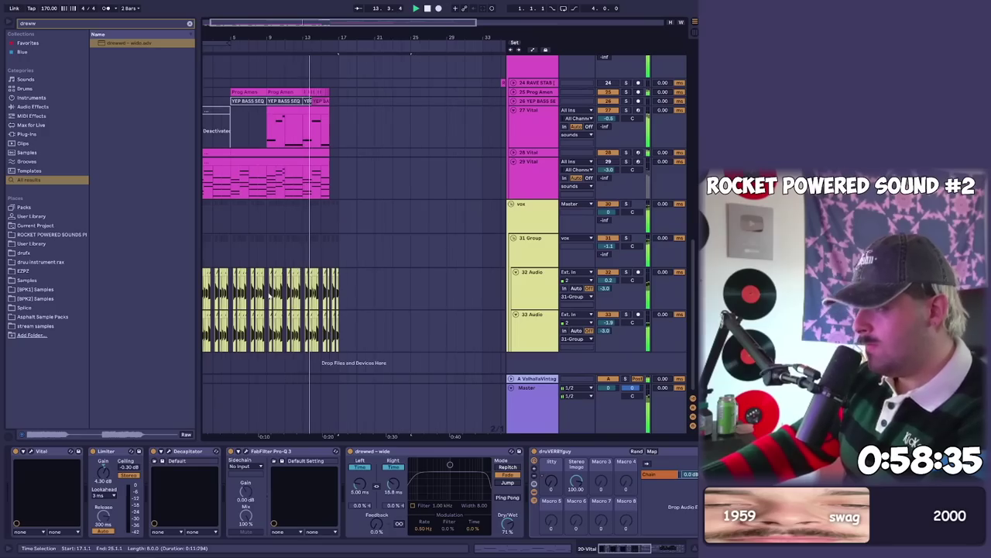
- Play the vocal chops from bar 9, pick out the passage near bar 11 on 32 and 33 Audio, and fold 31 Group
click(270, 295)
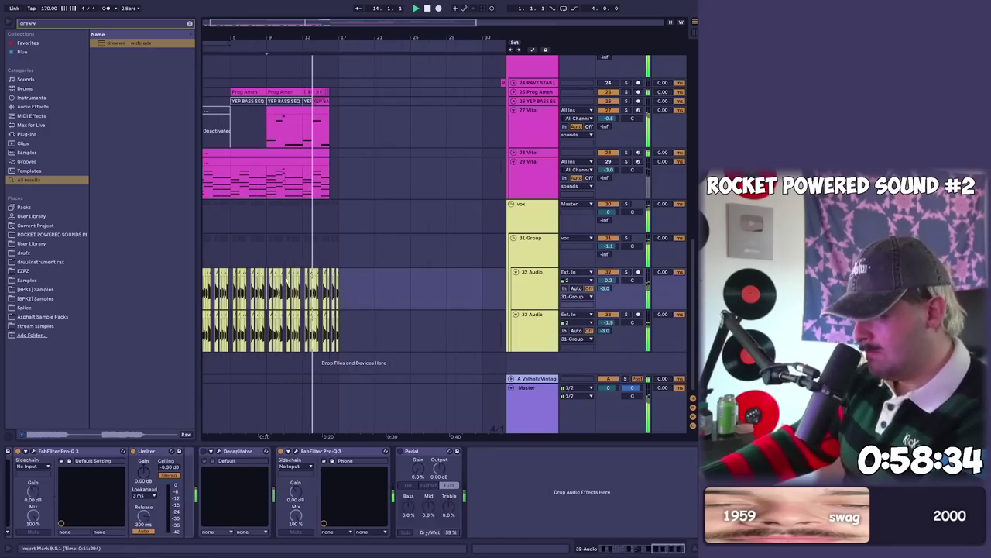
drag(281, 52, 279, 132)
drag(342, 258, 353, 259)
key(space)
drag(343, 333, 351, 305)
click(514, 240)
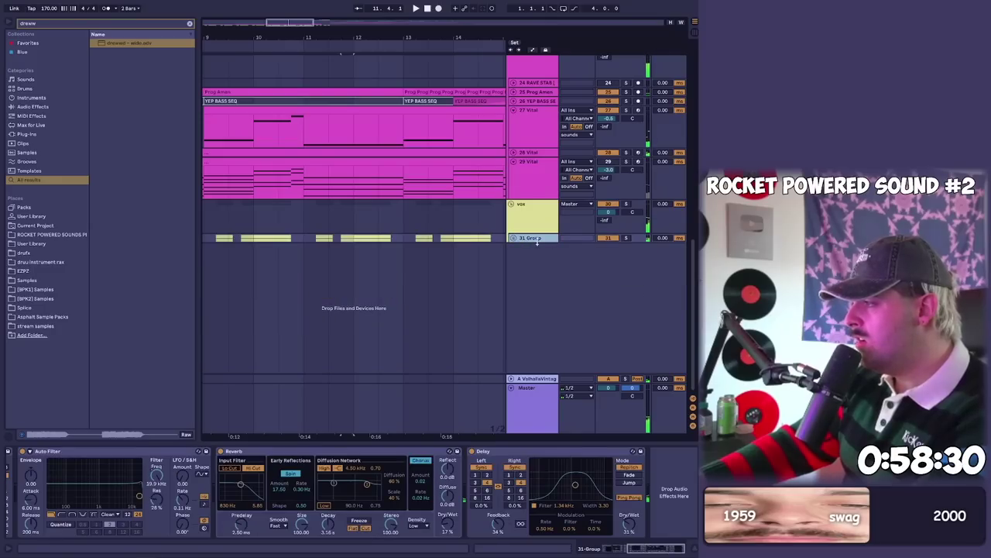
click(641, 248)
right_click(587, 253)
key(Escape)
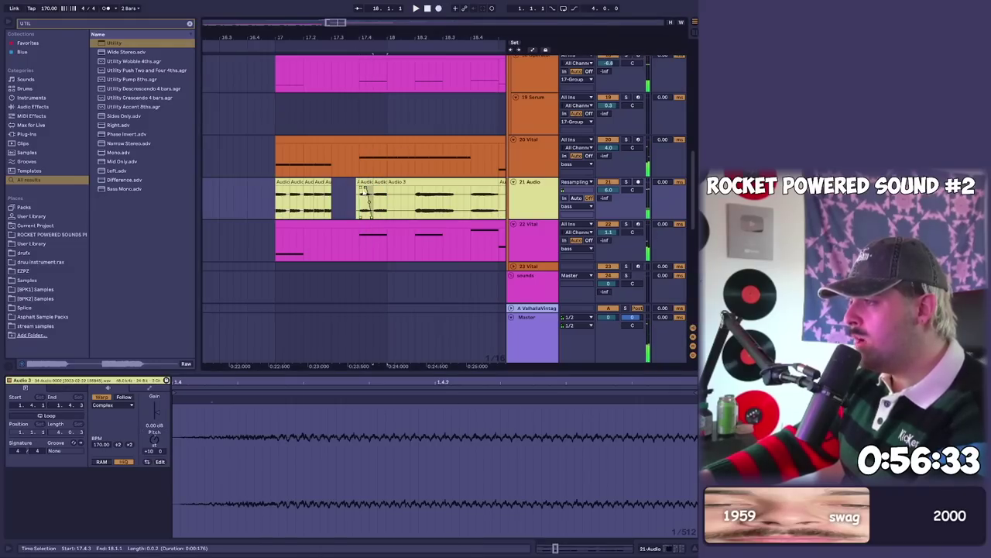
- Select the vocal chop near 17.4.3 on the Audio track in bass, then add Decapitator drive to 20 Group
click(367, 193)
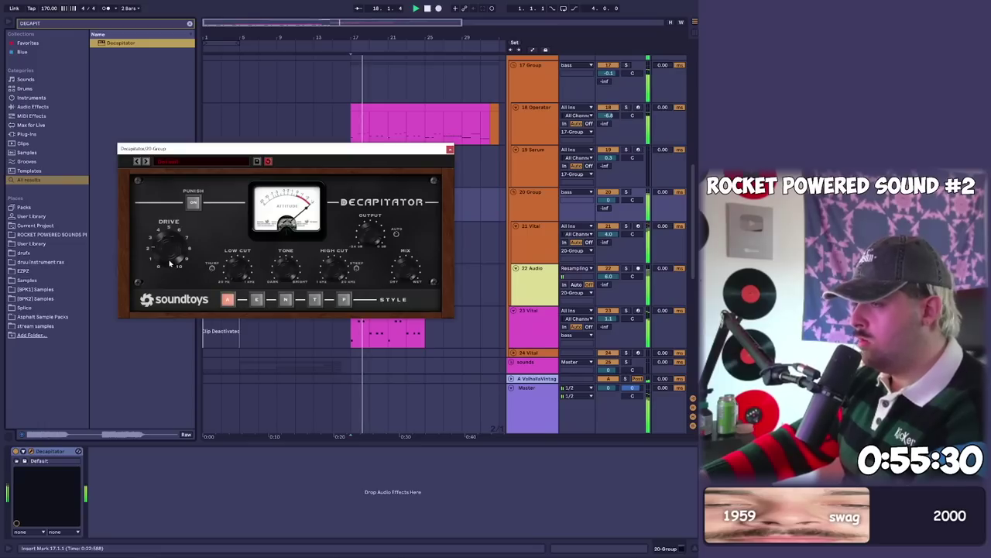
click(450, 150)
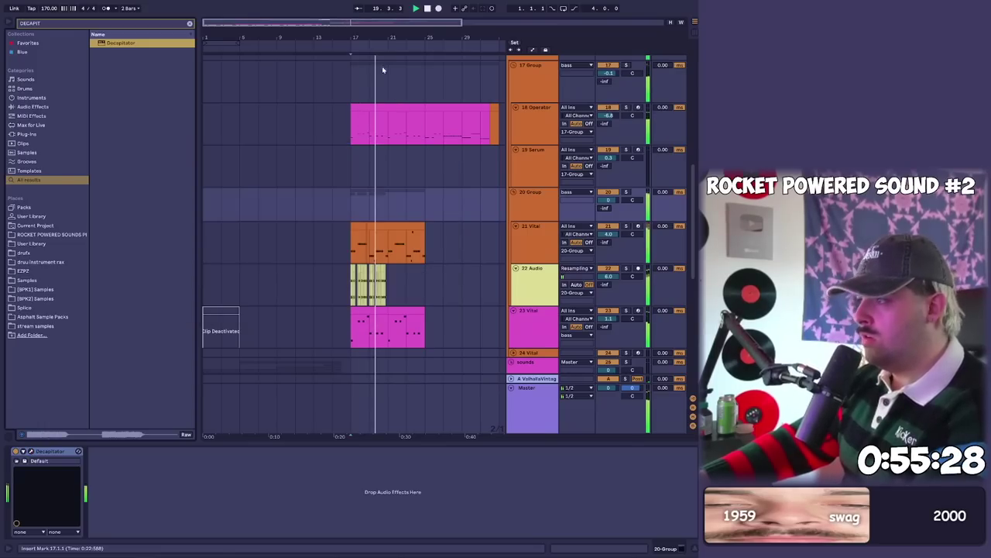
- Add the drewwd - wide delay preset to 22 Audio and adjust the 21 Vital track's volume
drag(379, 38, 378, 60)
click(340, 285)
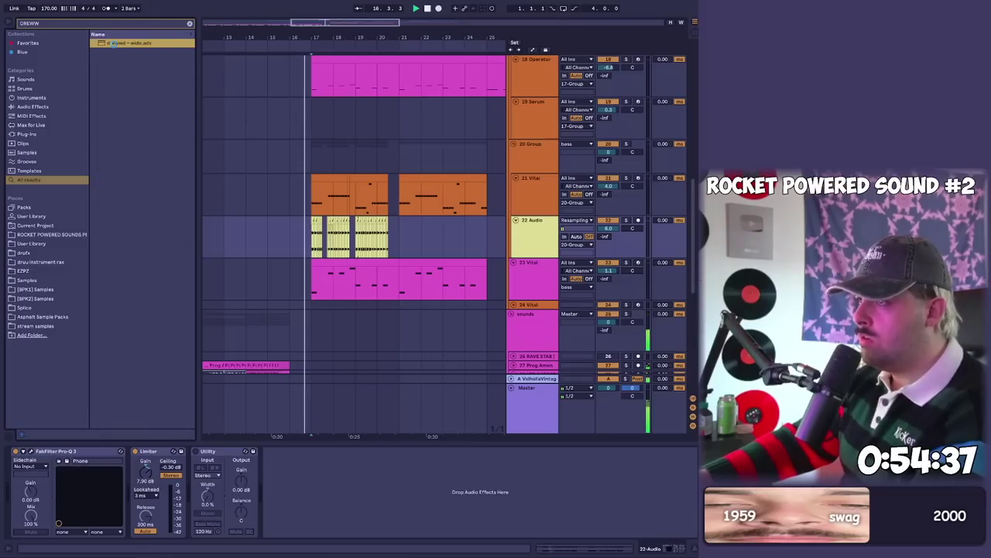
key(Return)
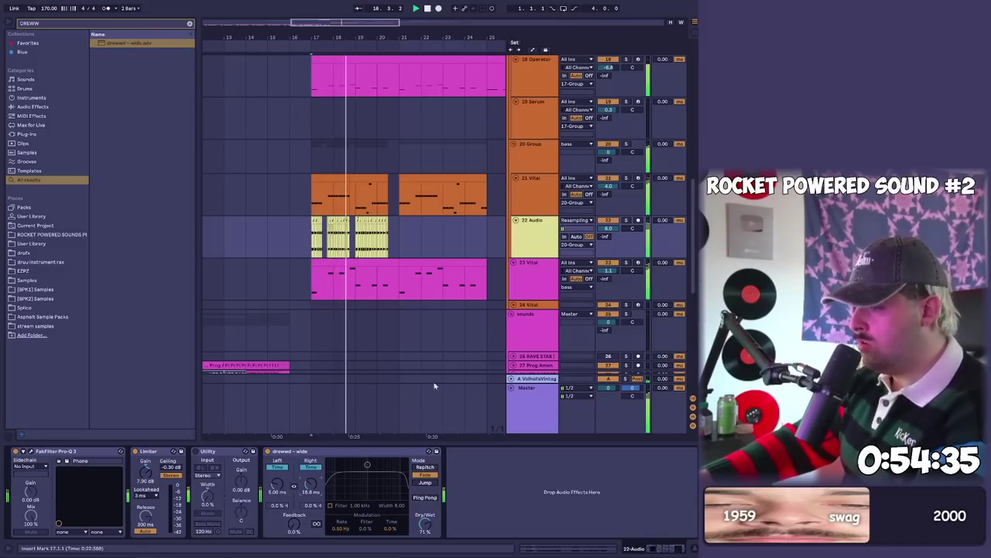
drag(612, 186, 611, 191)
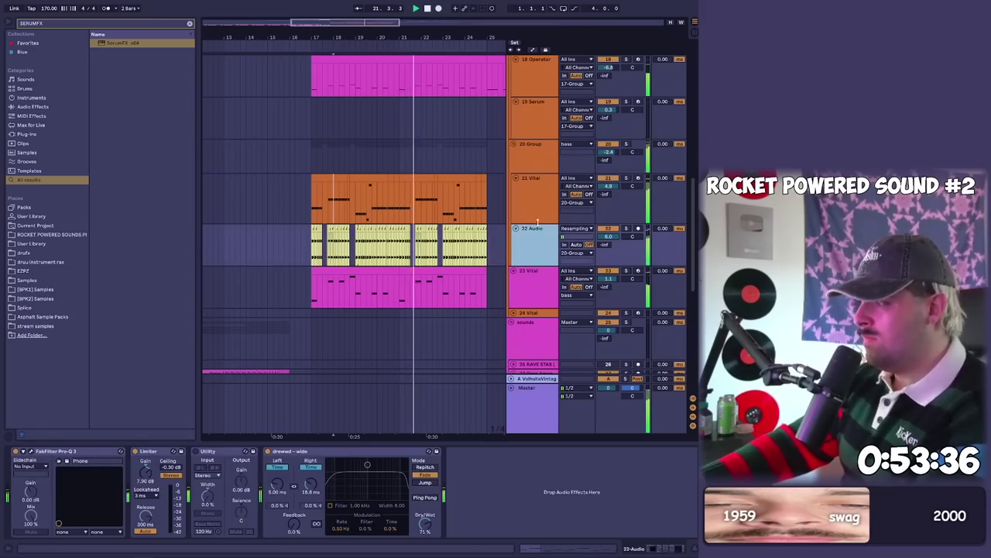
- Examine the device chains of 21 Vital, 20 Group and 22 Audio during playback
click(538, 222)
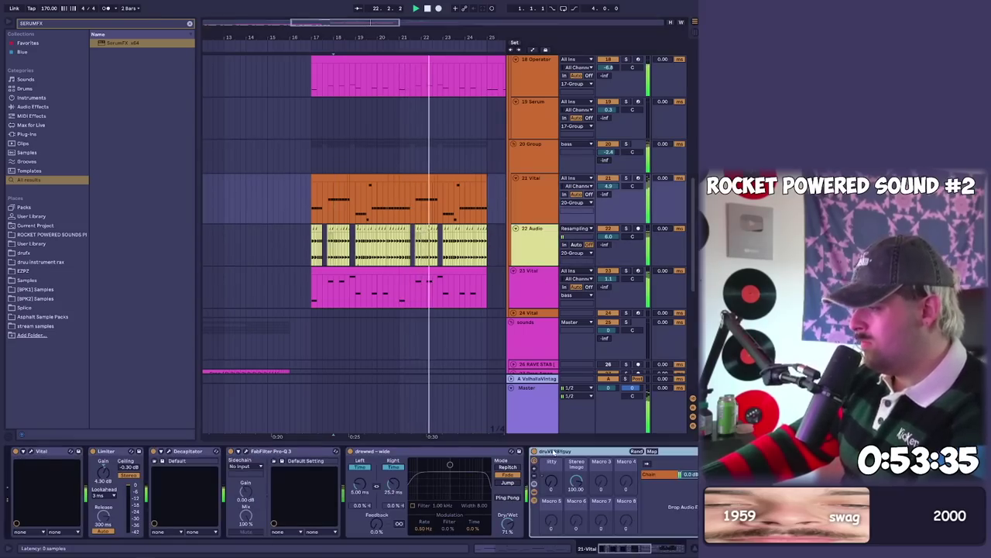
click(540, 171)
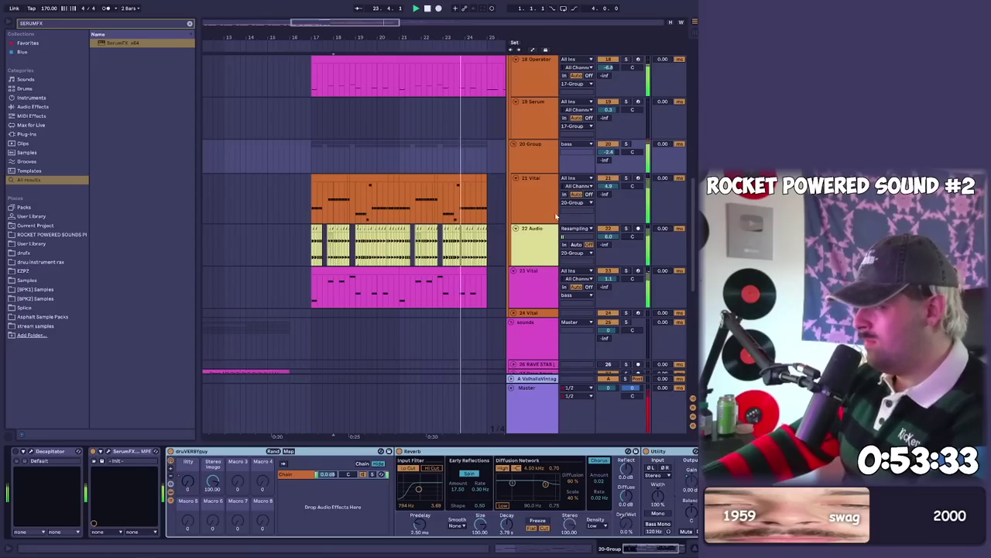
click(548, 233)
click(290, 151)
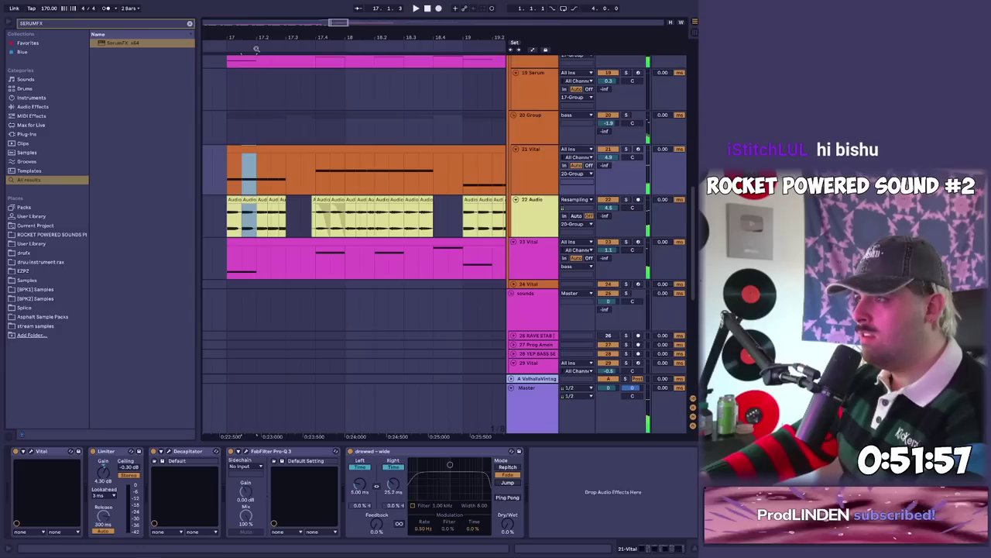
- In the FabFilter Pro-Q 3 on 21 Vital, flatten the high-frequency bell, add a high cut band, and close the EQ
scroll(305, 280, up, 4)
click(305, 277)
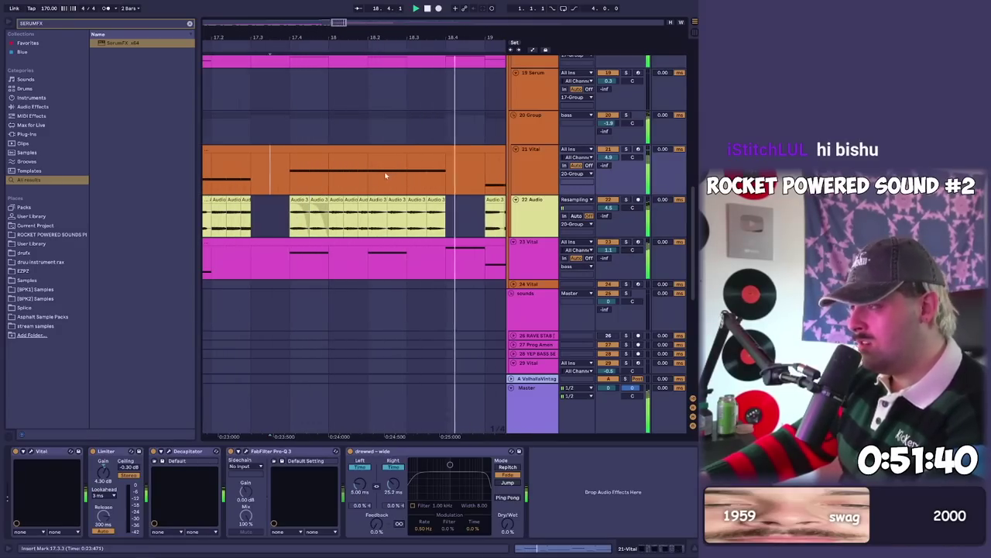
drag(427, 41, 409, 15)
scroll(324, 178, up, 2)
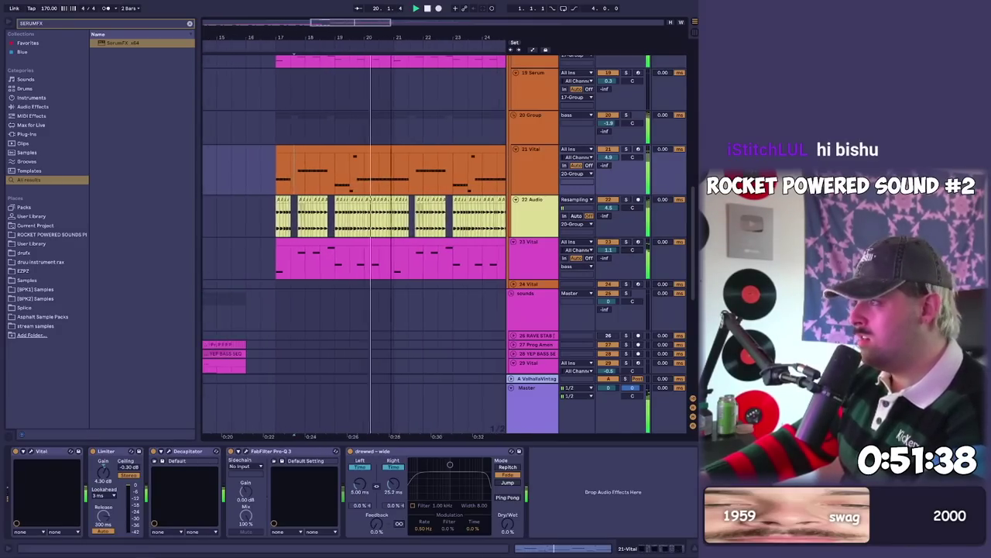
click(245, 453)
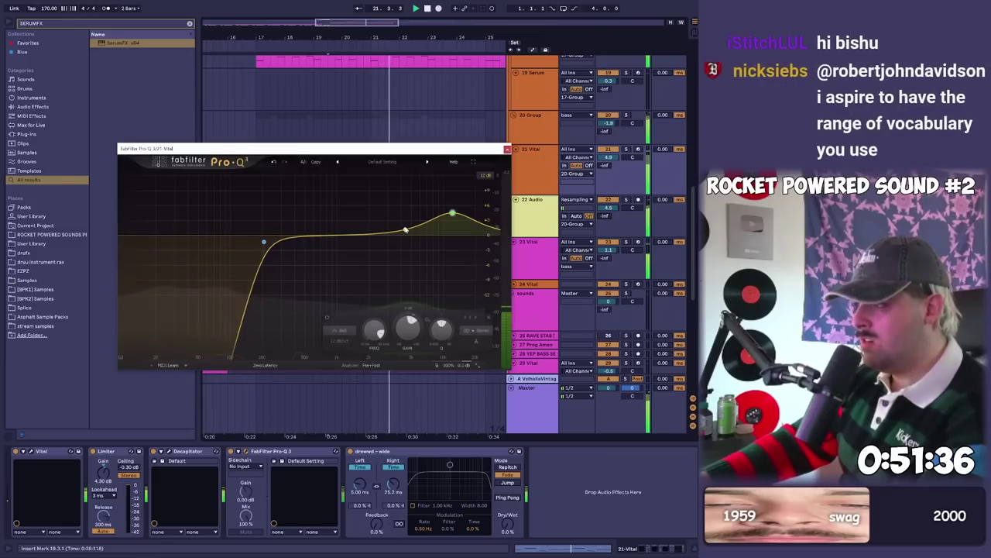
drag(488, 237, 436, 245)
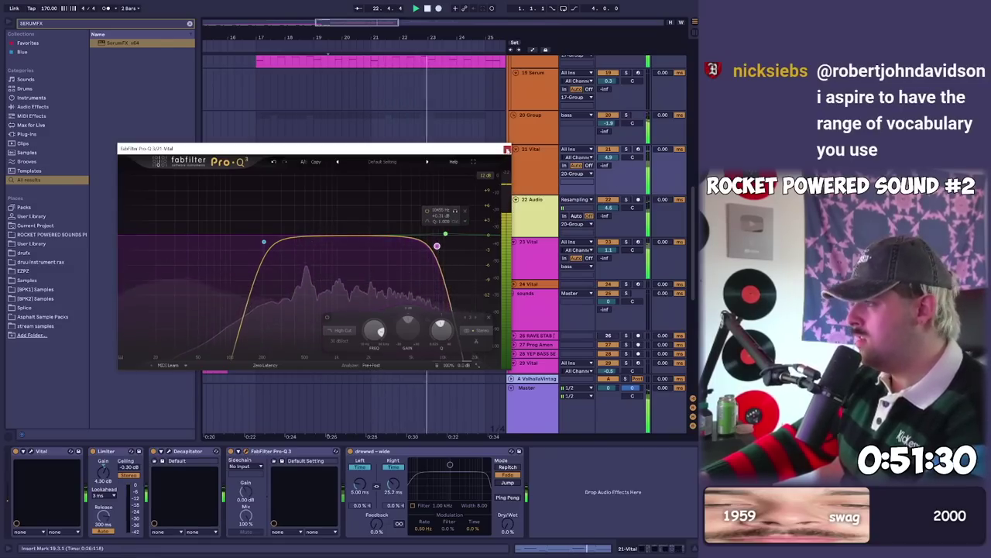
click(508, 148)
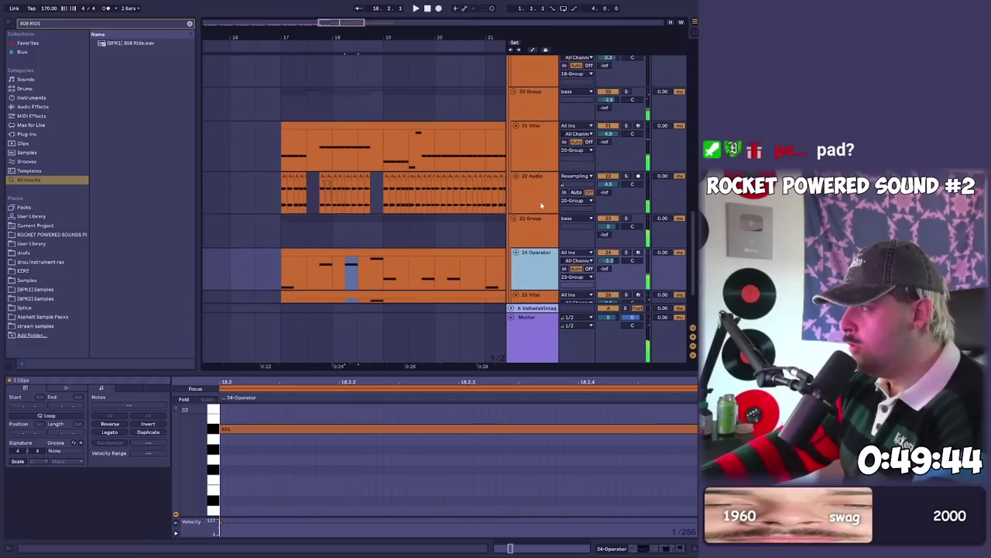
- Insert a MIDI track below 24 Operator in 23 Group, load the lobass rack with Serum on it, and close Serum
scroll(536, 211, down, 3)
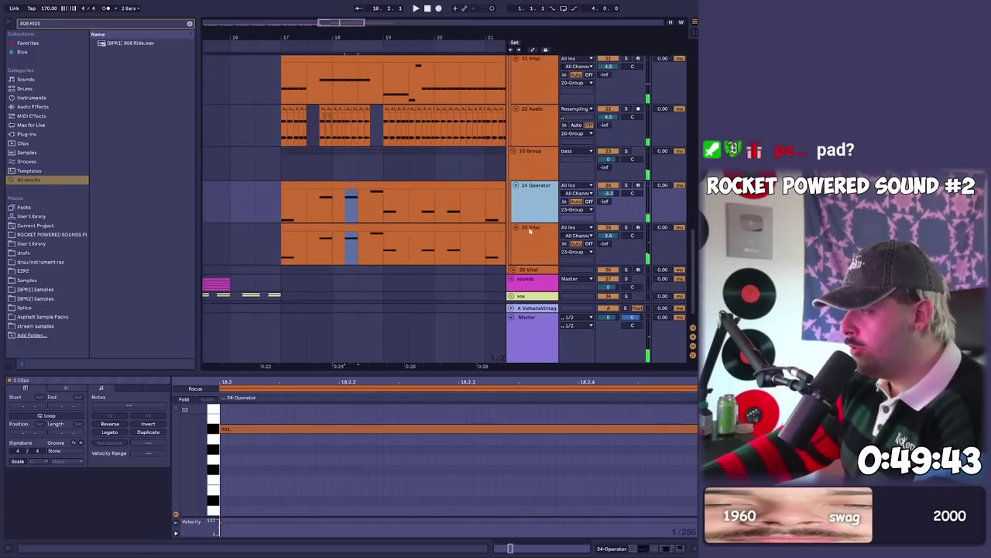
key(ctrl+shift+t)
key(ctrl+f)
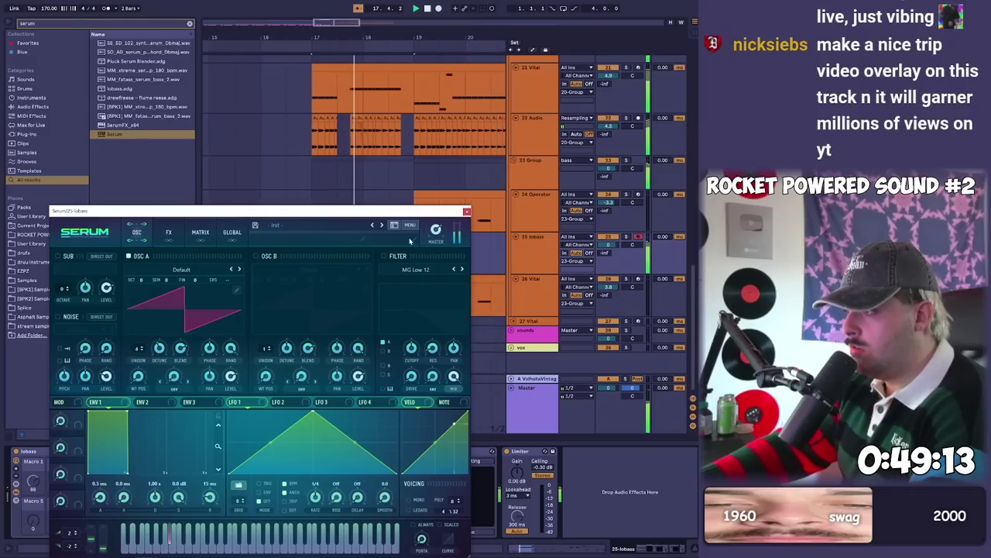
click(466, 211)
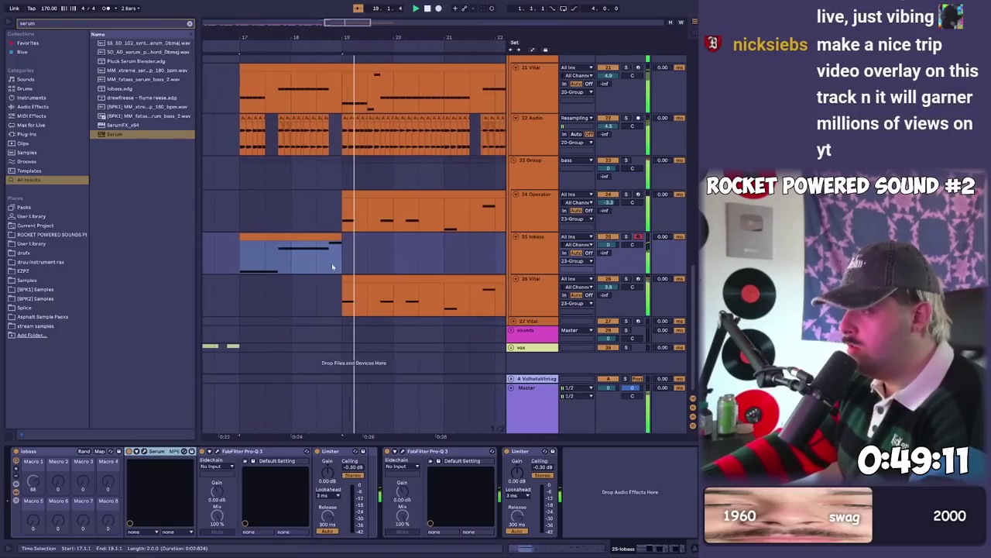
- Play the build-up into the drop and select the 25 lobass clip spanning bars 17 to 19
drag(329, 261, 231, 260)
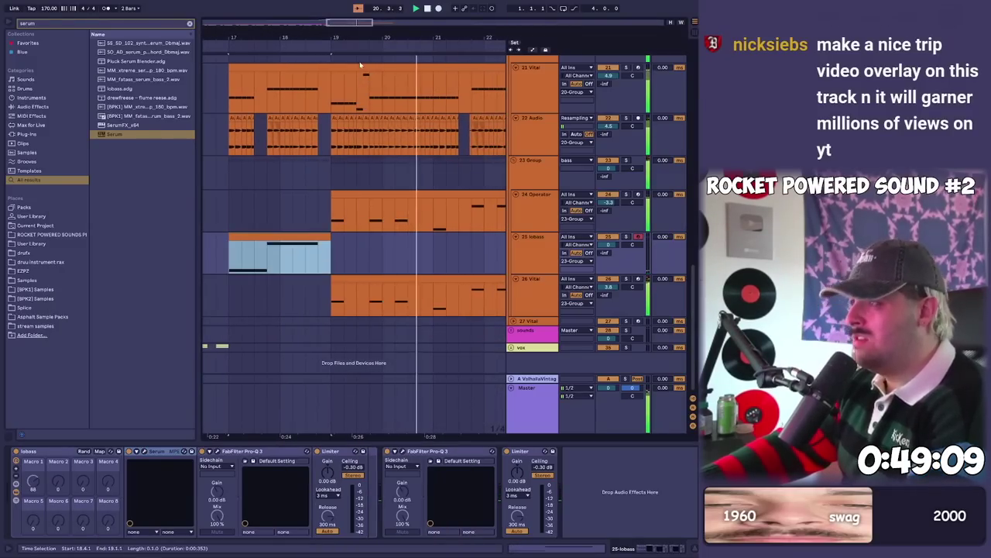
scroll(354, 63, down, 5)
key(space)
click(286, 236)
key(space)
double_click(409, 238)
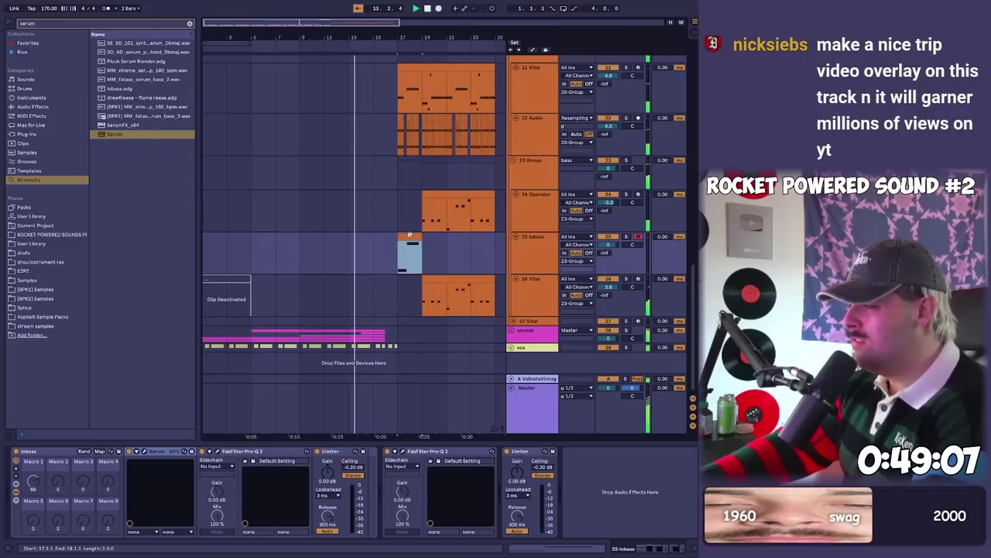
- Add an Auto Filter after the last Limiter in the 25 lobass device chain
click(336, 462)
key(ctrl+a)
key(shift+Down)
key(shift+Tab)
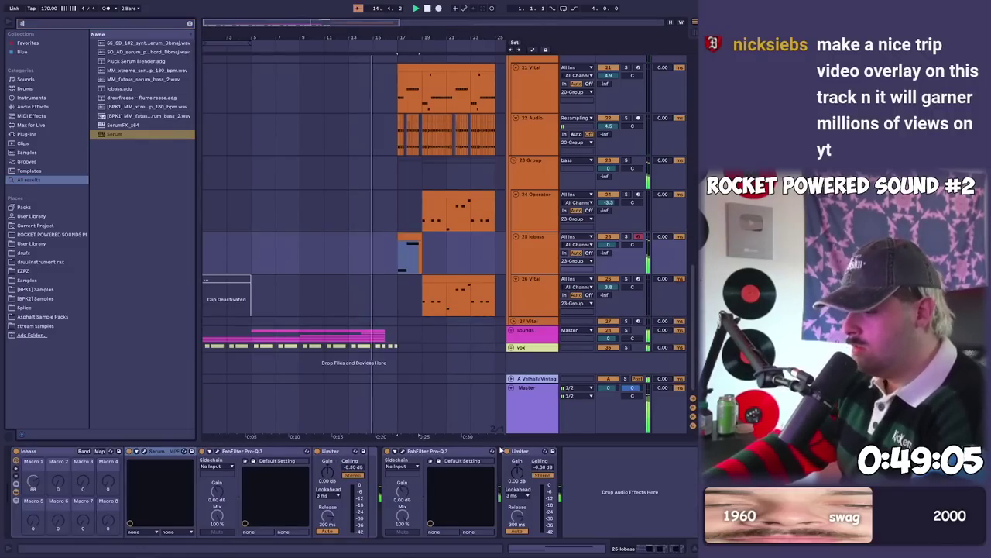
key(ctrl+f)
text(auto f)
key(Down)
key(Return)
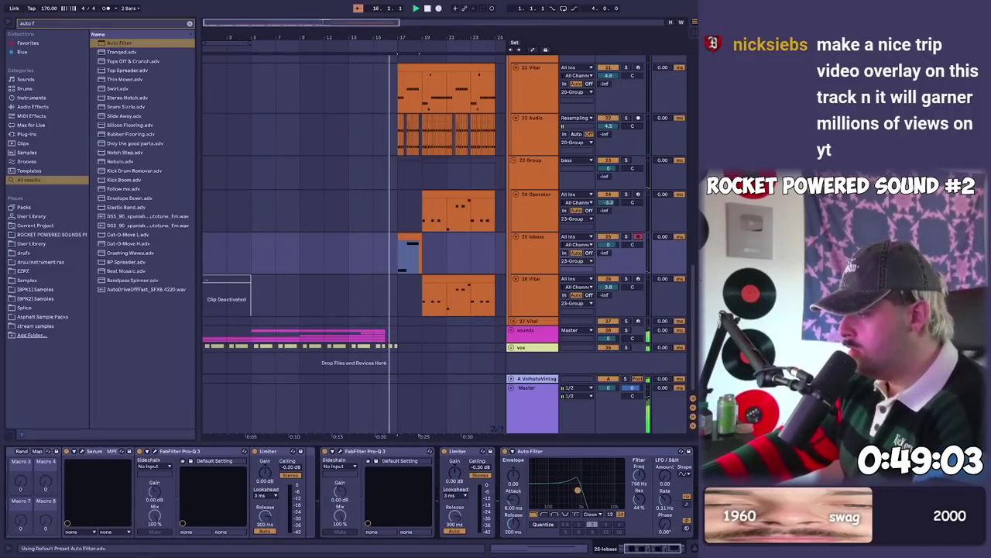
- Automate the Auto Filter frequency on 25 lobass to rise from bar 17 to 19.9 kHz at bar 19
key(a)
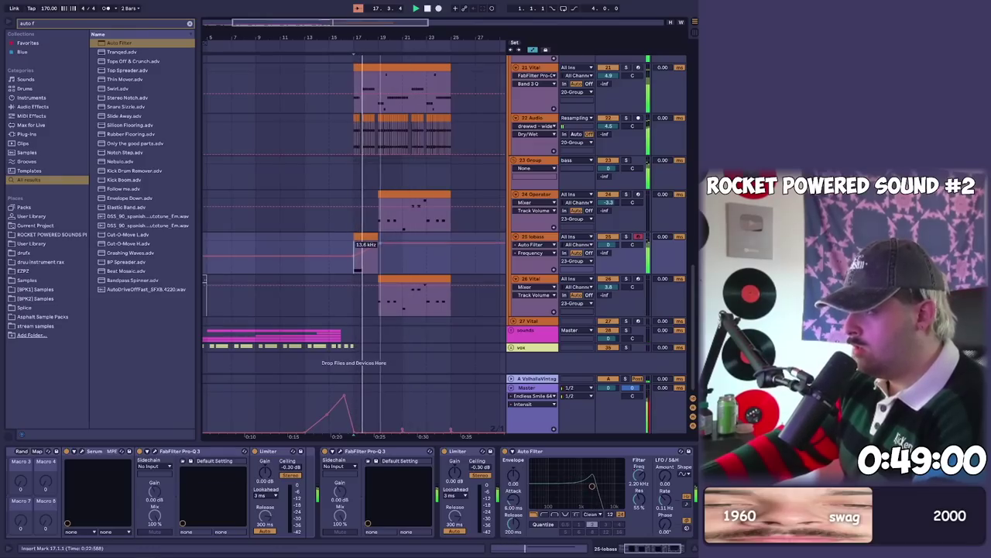
drag(377, 241, 379, 241)
key(a)
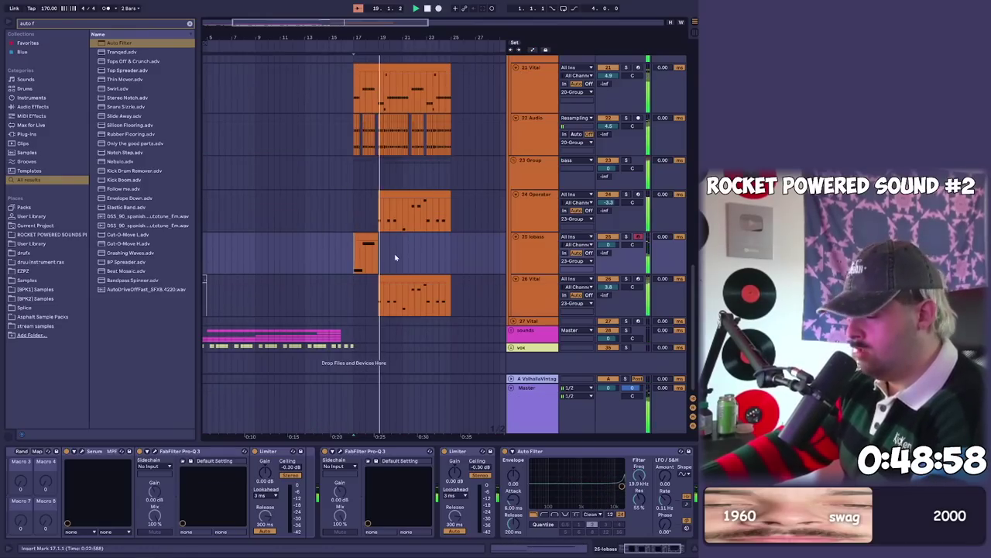
- Select the last beat of the lobass clip at 18.4.1, and isolate 21 Vital for listening
scroll(379, 59, up, 5)
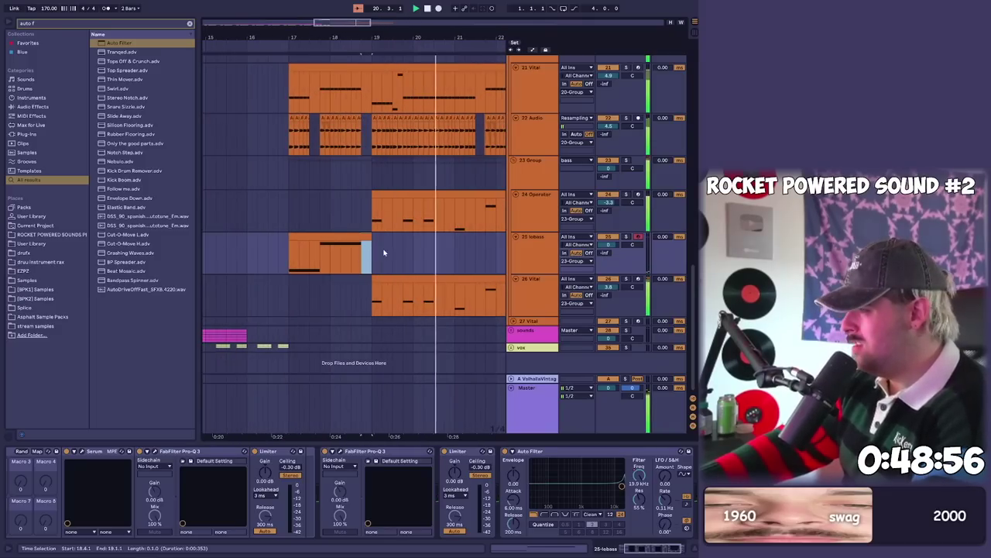
click(520, 306)
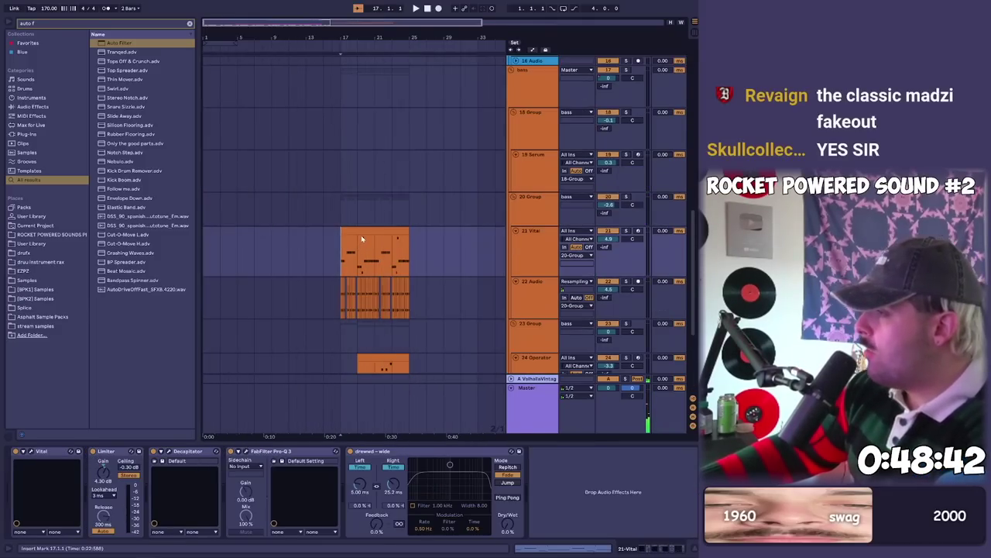
click(608, 232)
click(627, 231)
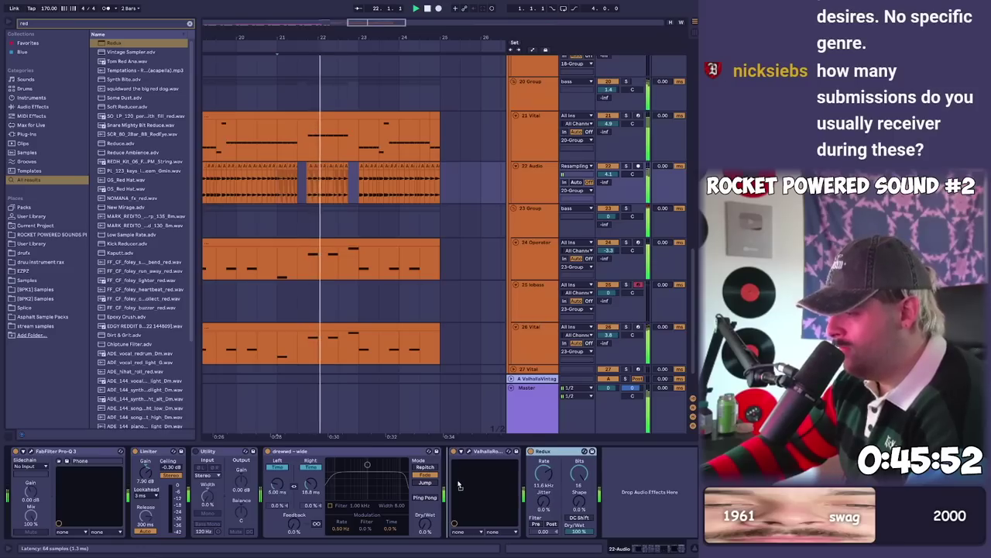
- Move Redux ahead of the Valhalla reverb on 22 Audio and duplicate the track
drag(541, 451, 466, 471)
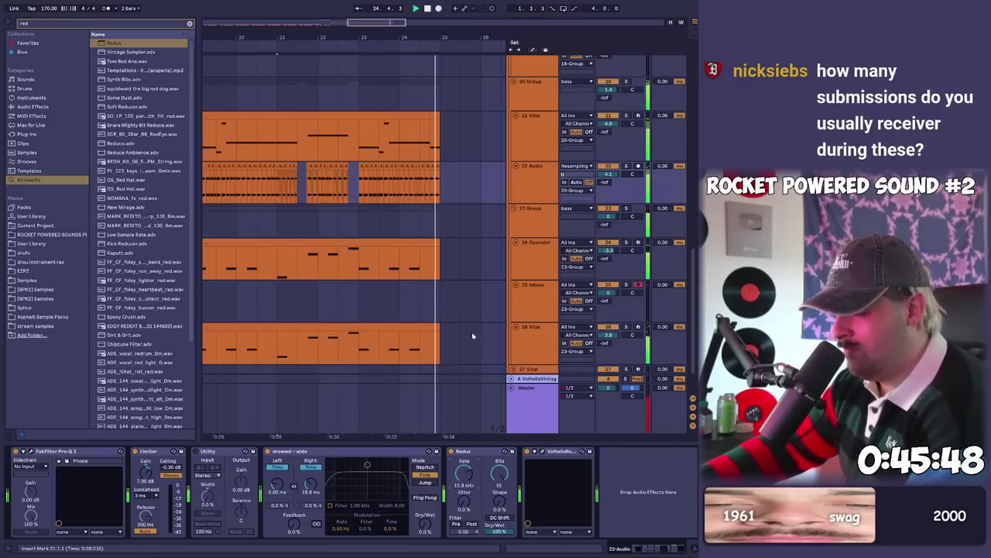
click(540, 178)
key(ctrl+d)
scroll(338, 140, down, 3)
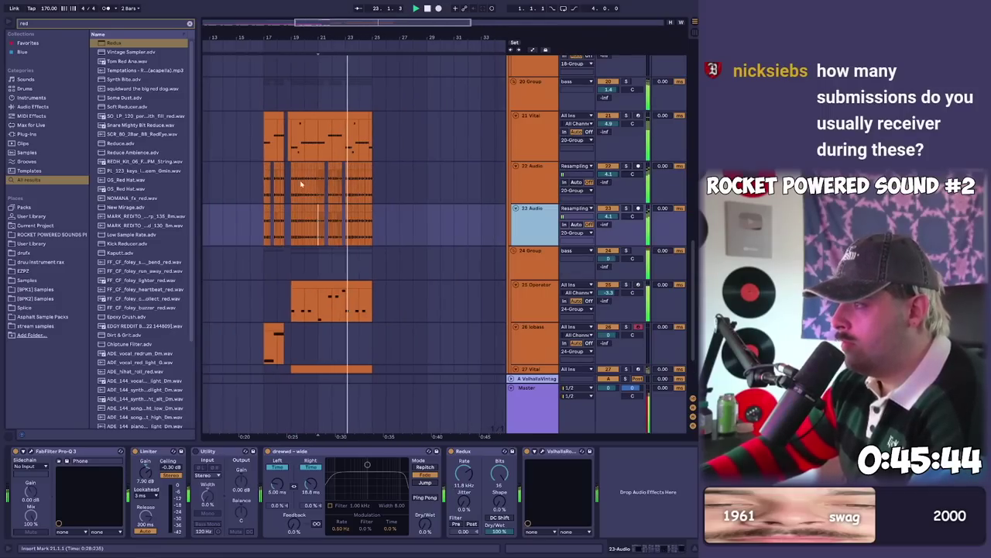
- Play the doubled audio layers from 19.3.1 and select the 22 Audio and 23 Audio tracks
click(298, 176)
key(space)
key(space)
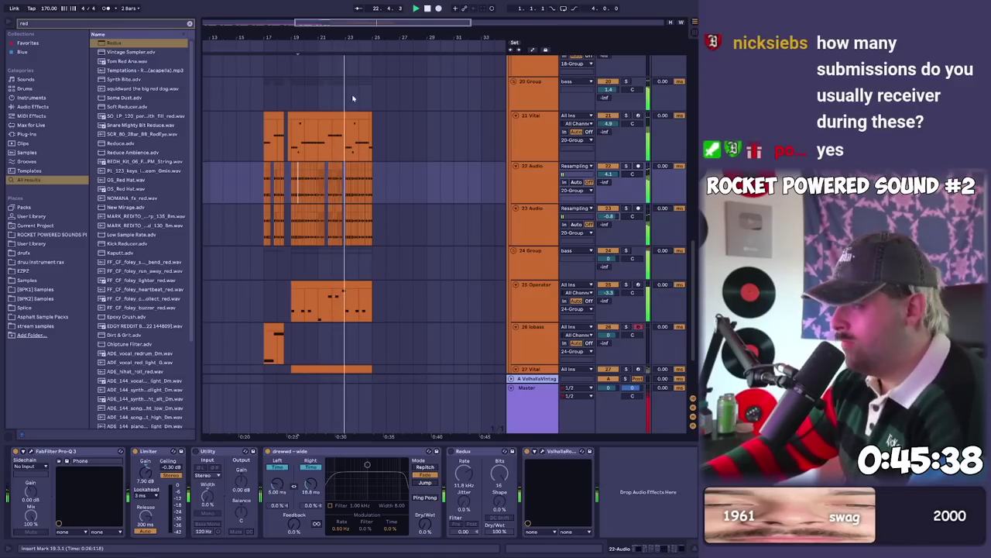
scroll(331, 147, up, 5)
click(528, 194)
shift+click(522, 232)
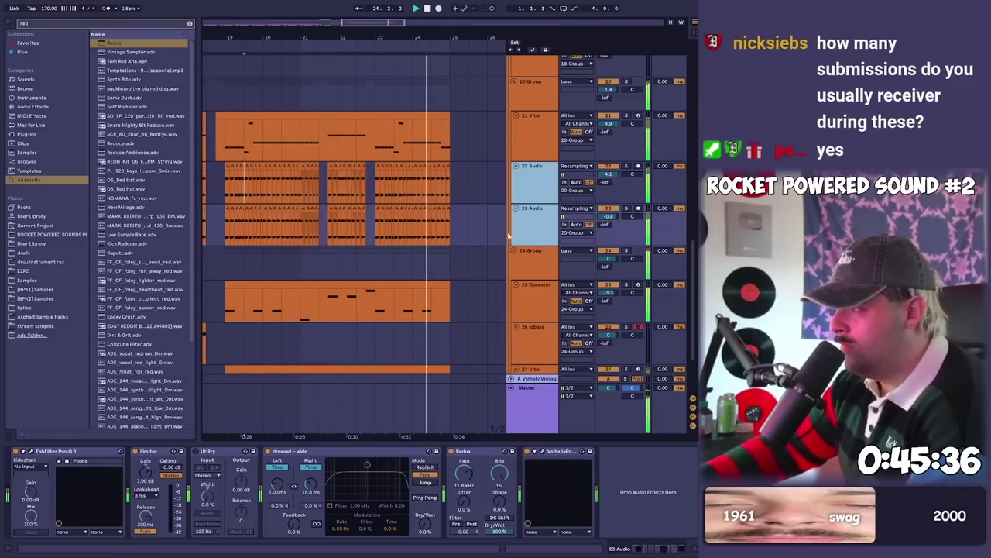
click(540, 130)
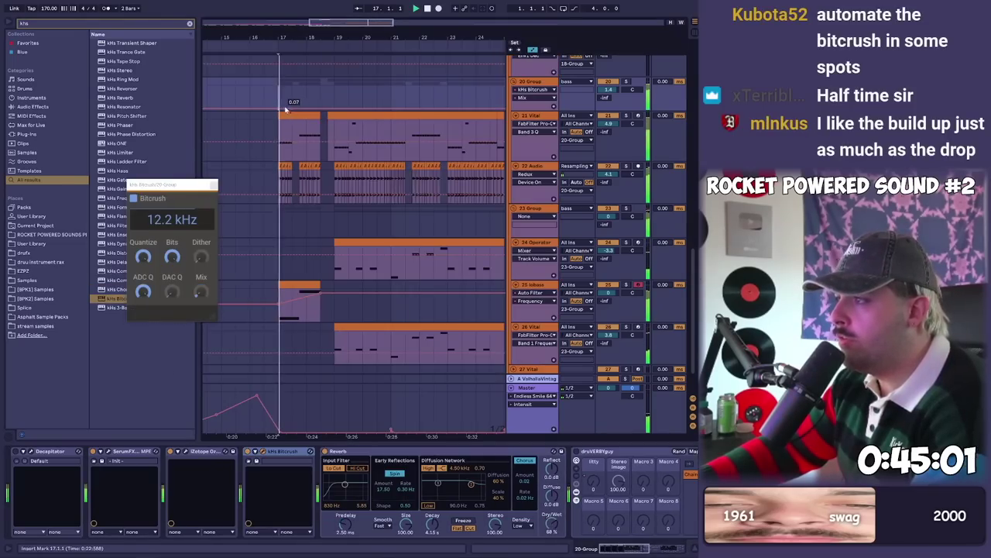
- Draw rising kHs Bitcrush Mix automation ramps on 20 Group from bar 17 and duplicate them further along
drag(285, 109, 334, 93)
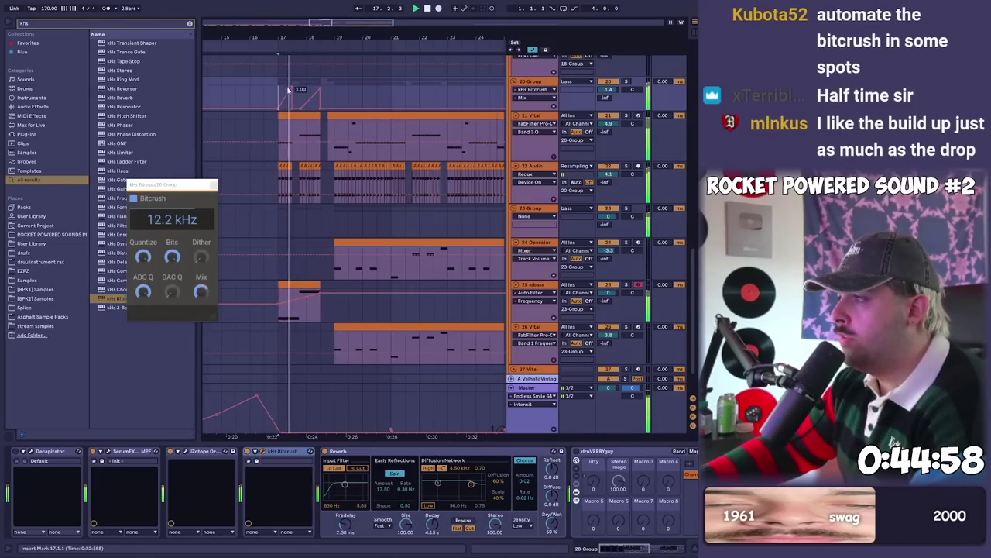
key(ctrl+d)
drag(388, 50, 336, 48)
key(ctrl+d)
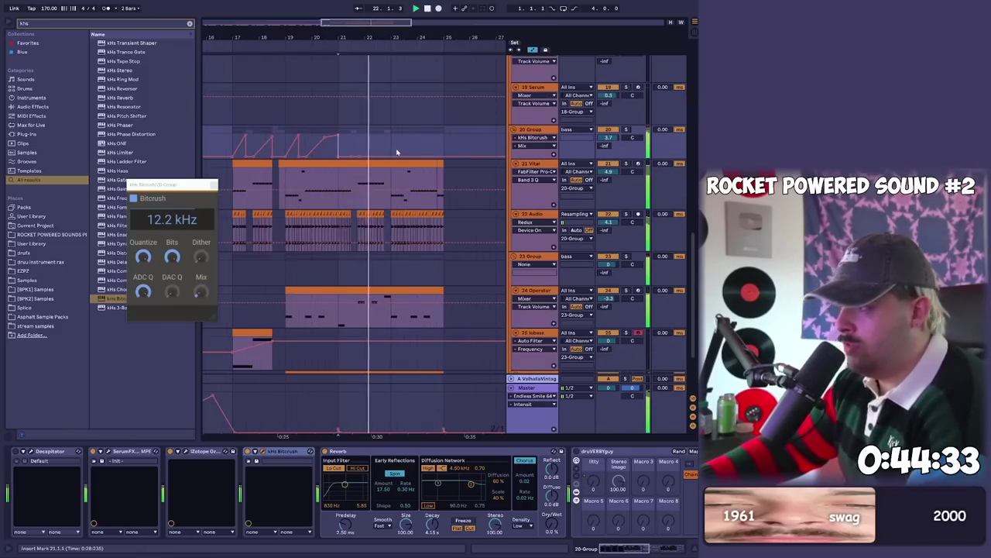
- Duplicate the Bitcrush Mix automation from bars 19–23 to bar 23 and remove the first ramp of the copy
drag(396, 152, 305, 145)
key(ctrl+d)
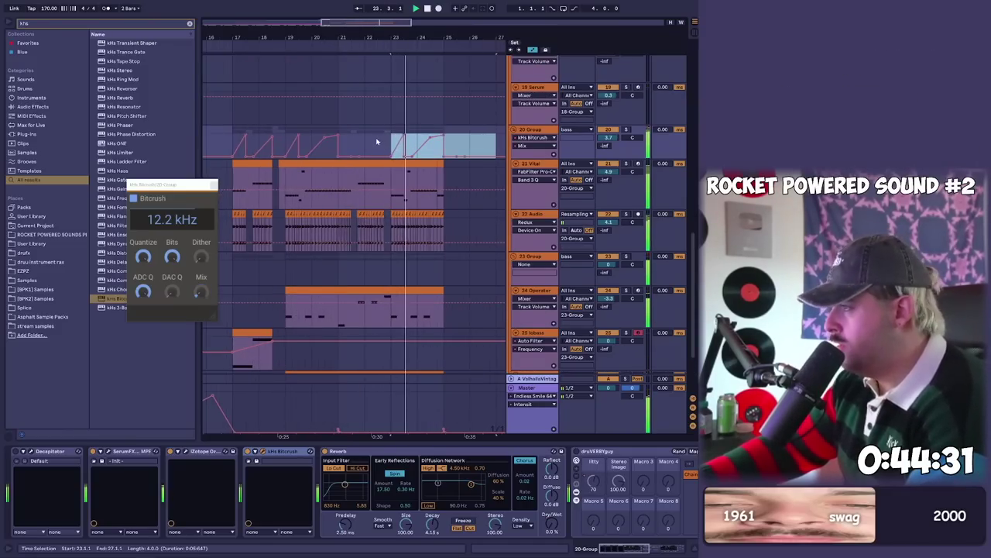
click(402, 137)
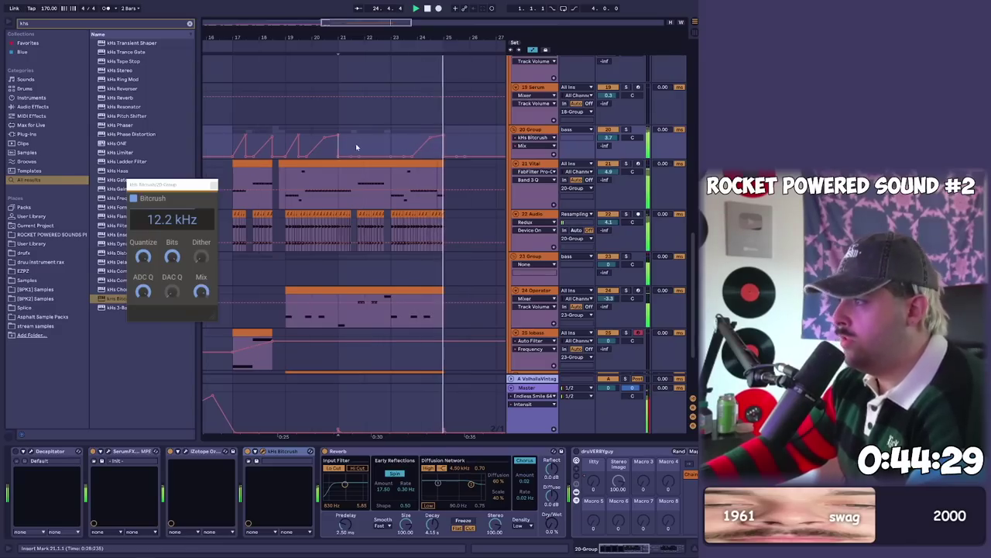
- Copy the Bitcrush Mix automation from bars 21–25, paste it at bar 17, and play it back
drag(357, 147, 444, 148)
key(ctrl+c)
click(229, 148)
key(ctrl+v)
key(space)
key(space)
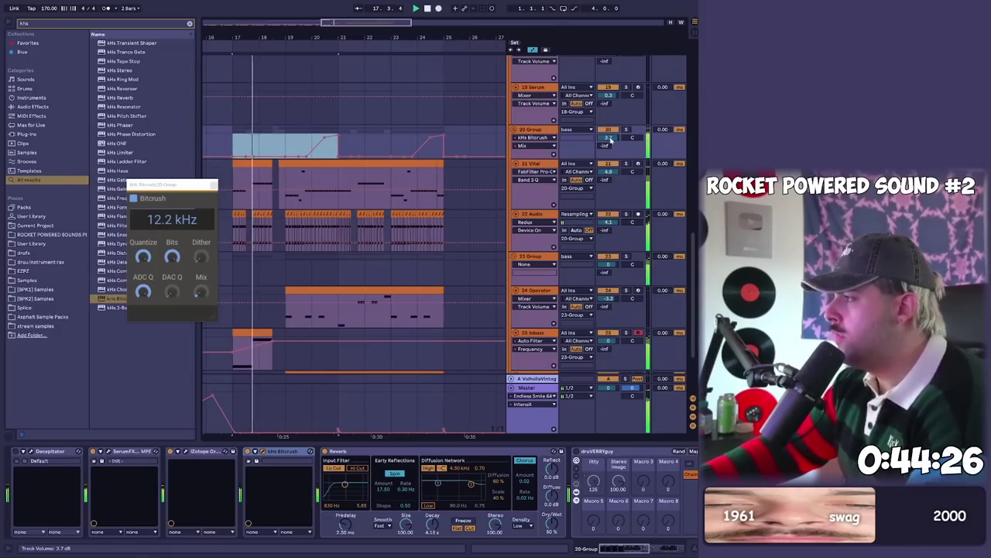
- Set the 20 Group track volume to 3.0 dB and compare the arrangement with and without its automation lanes
click(610, 139)
key(a)
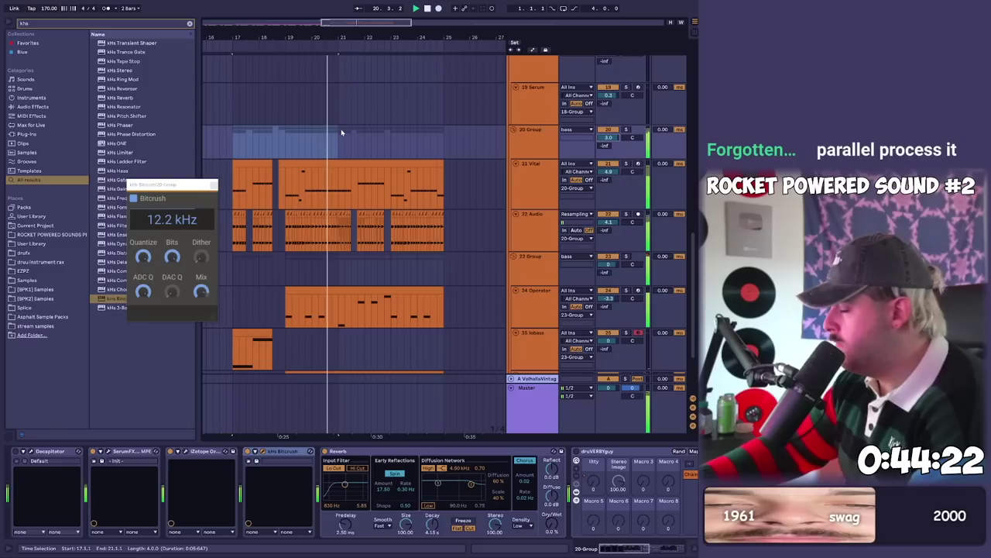
key(a)
key(a)
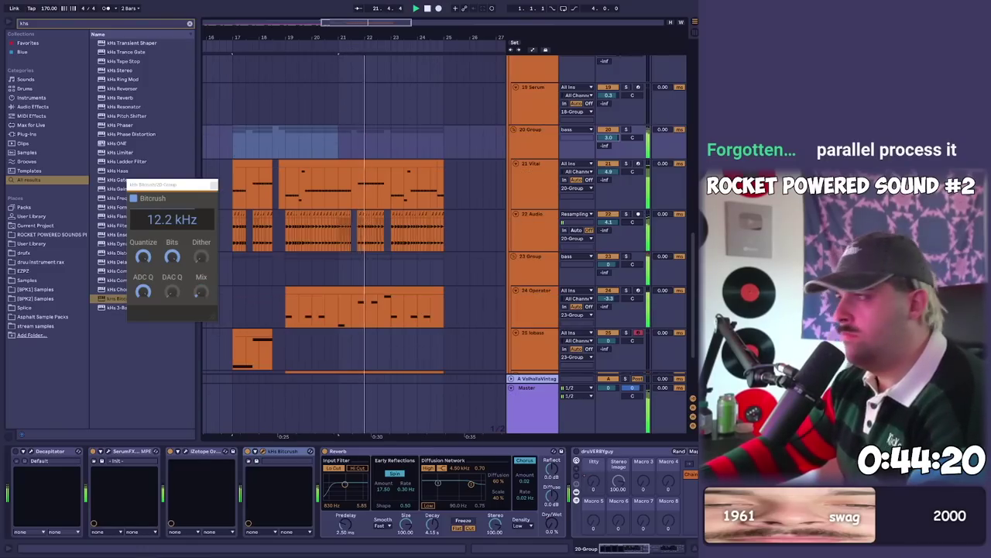
scroll(347, 131, down, 3)
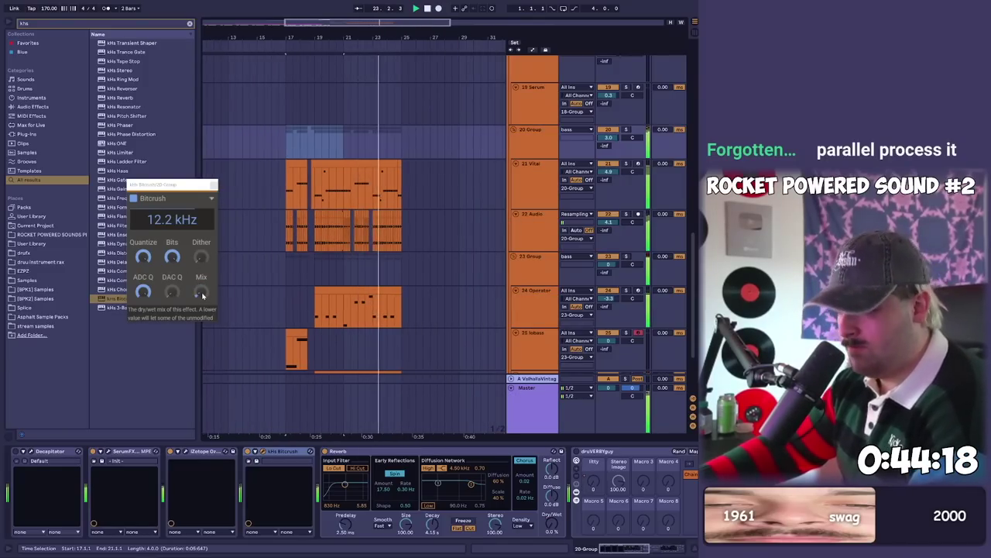
key(a)
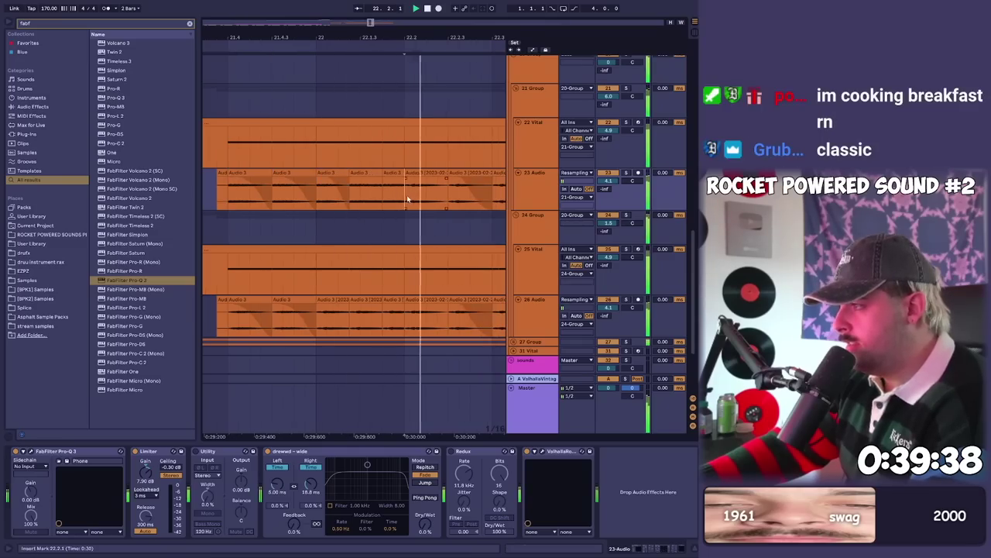
- Select the Audio 3 chops from 21.4.1 to 22.4.1 on 23 Audio, and set the insert point before the matching chops on 26 Audio
drag(405, 199, 439, 194)
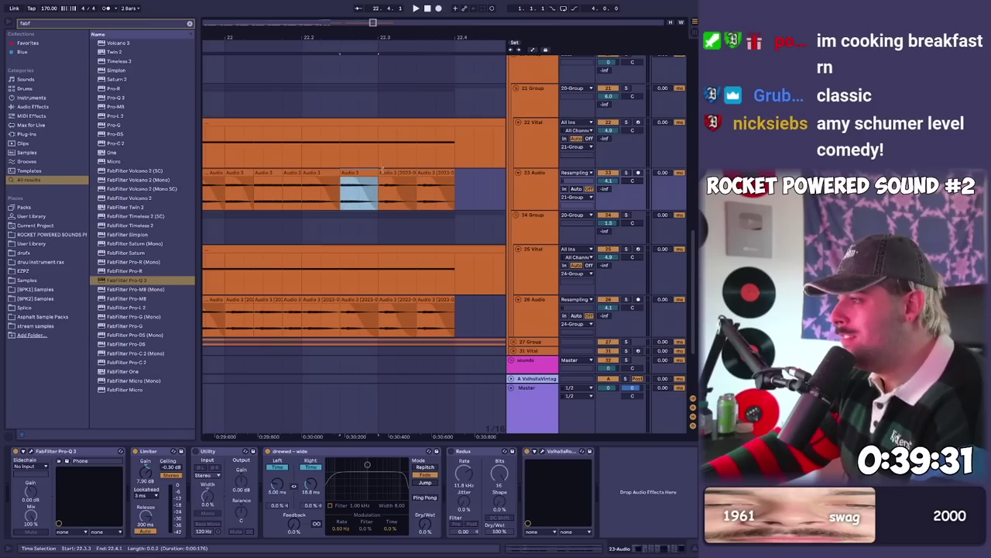
key(space)
click(392, 173)
click(367, 172)
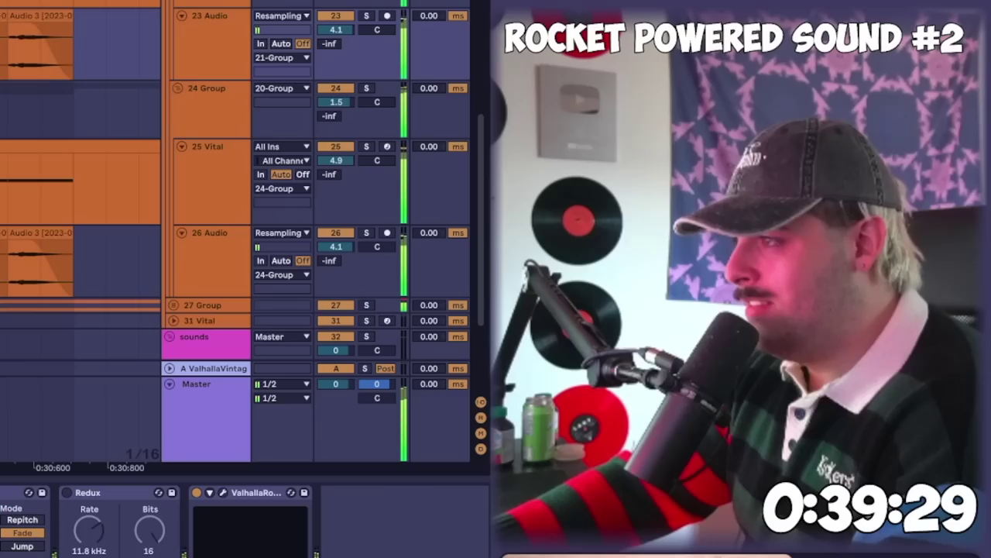
shift+click(40, 16)
scroll(387, 172, down, 4)
shift+click(301, 173)
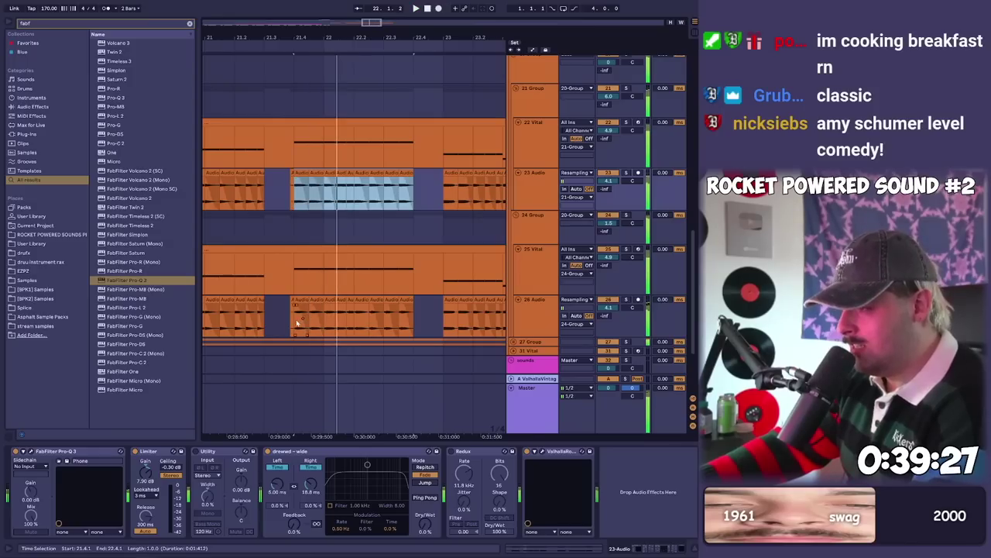
click(276, 318)
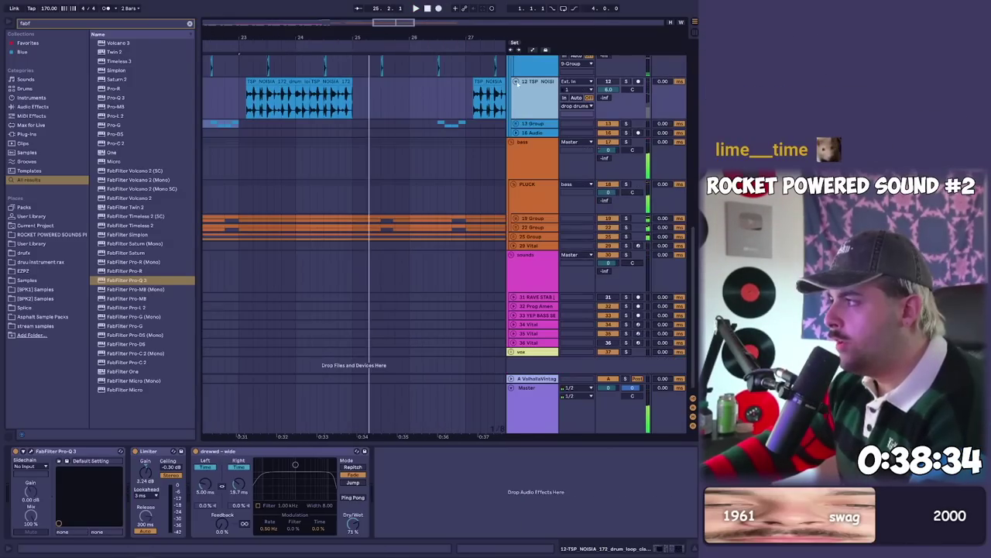
- Collapse the 12 TSP_NOISIA drum loop track in the drop drums
click(516, 83)
click(531, 91)
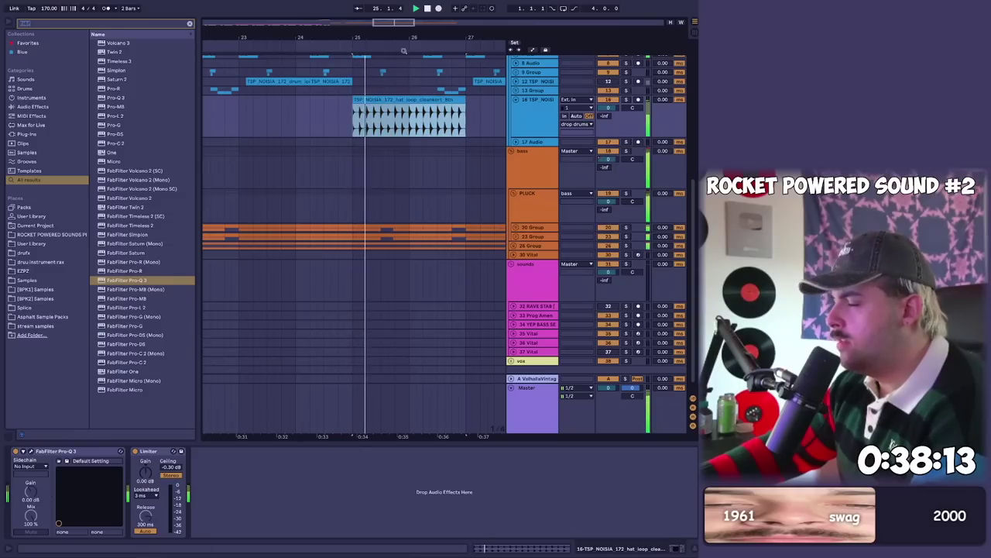
- Select the PLUCK group and search the browser for imager
drag(404, 50, 379, 51)
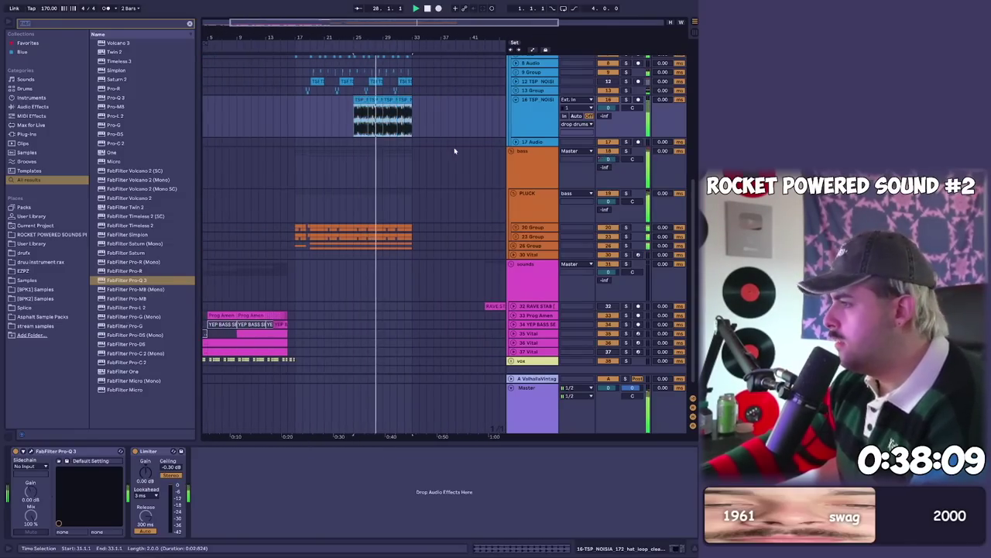
click(520, 219)
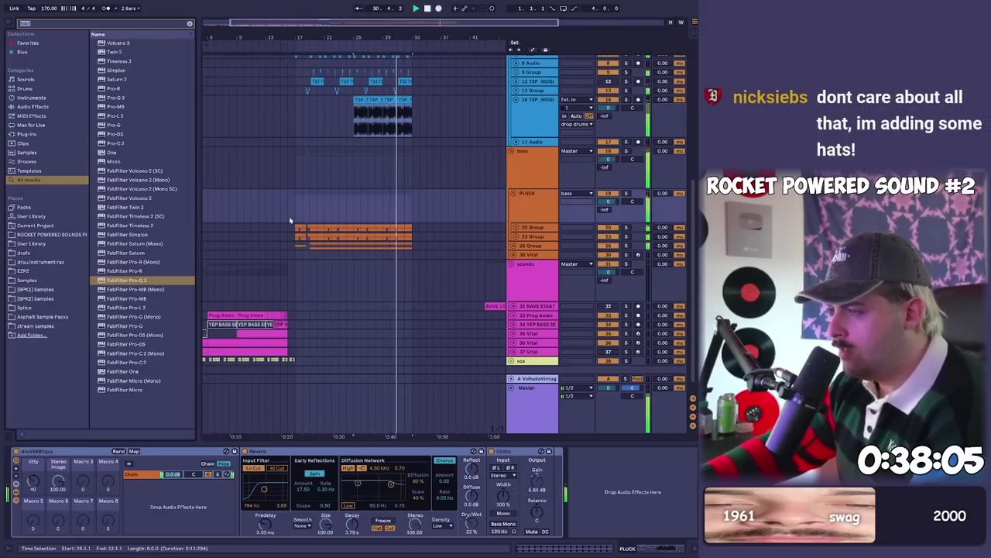
text(imager)
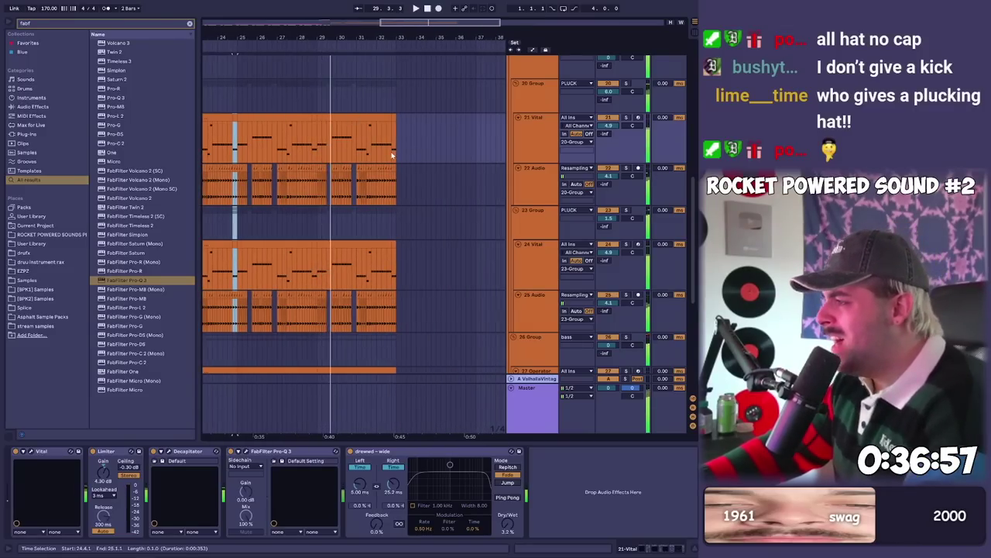
- Delete the short Audio 3 chop starting at 28.4.2 on 22 Audio
drag(384, 38, 384, 35)
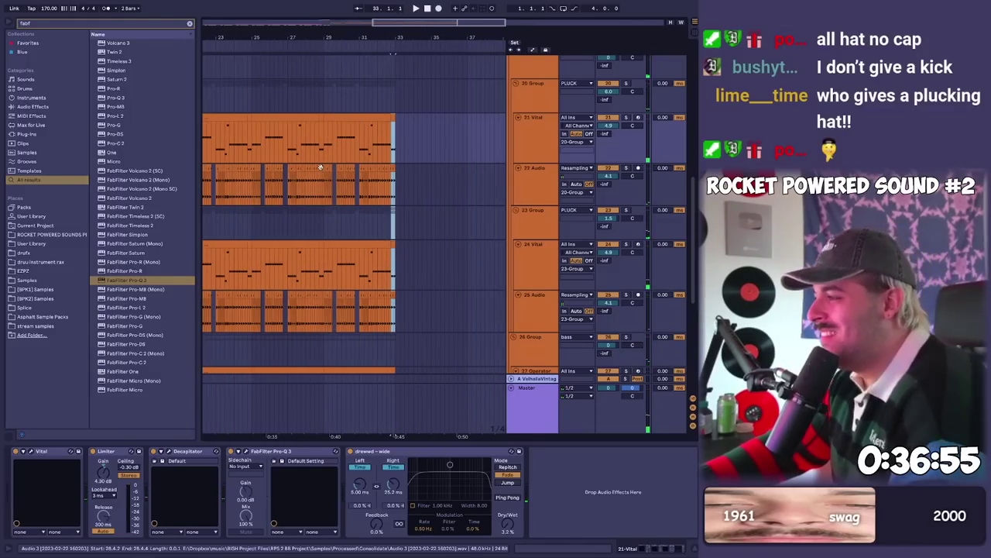
click(320, 168)
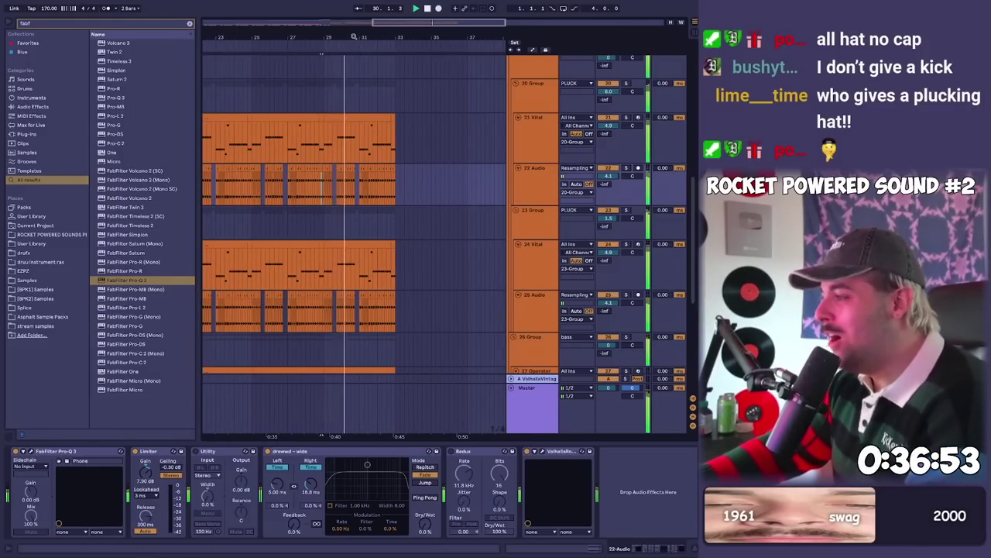
drag(353, 36, 363, 75)
scroll(368, 68, up, 1)
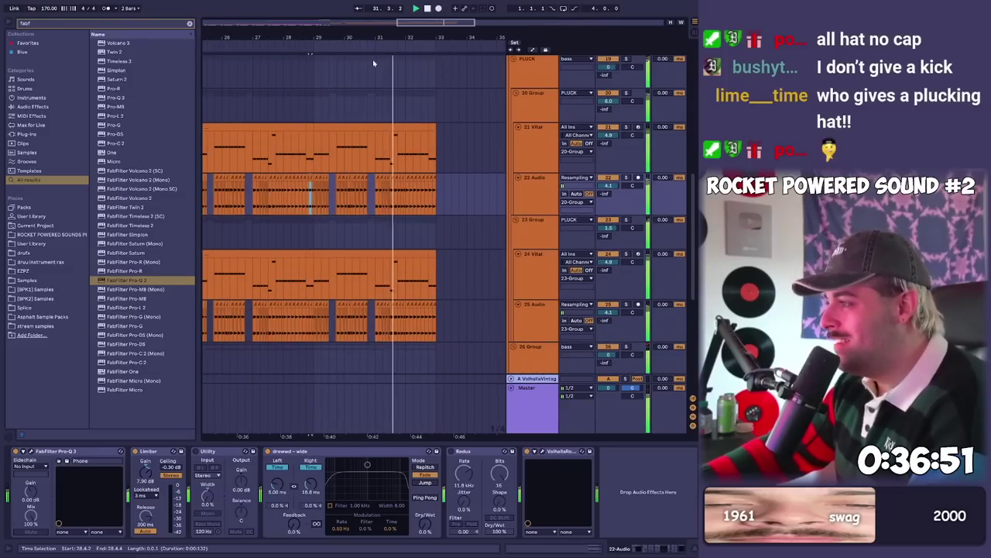
key(Delete)
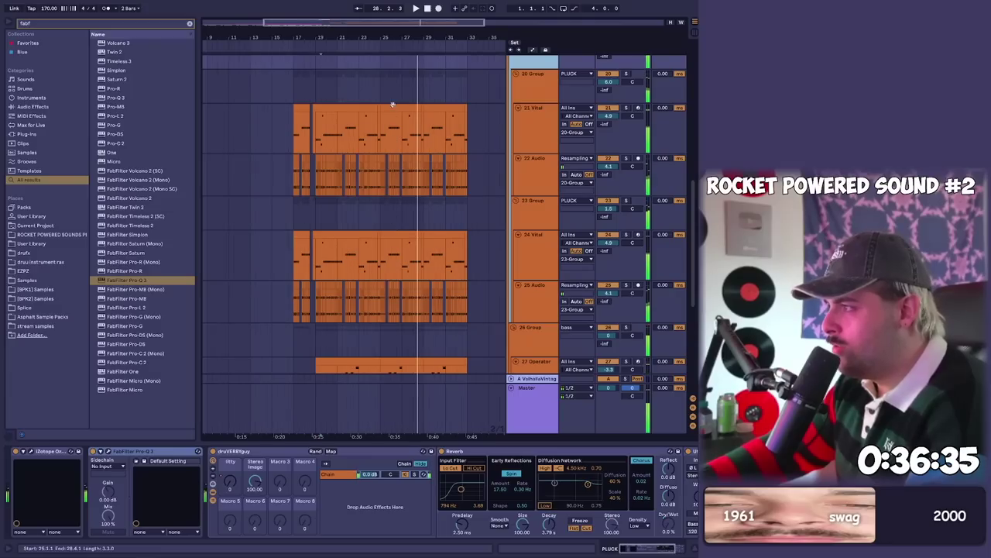
- Make bars 25 to 33 of the 24 Vital part one separate clip and transpose all its notes up an octave
click(393, 106)
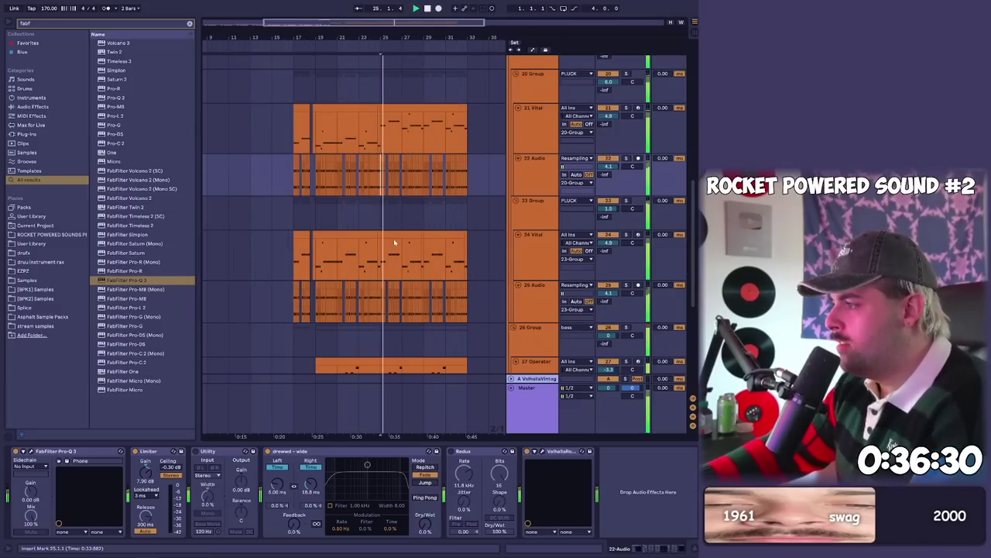
drag(382, 256, 469, 255)
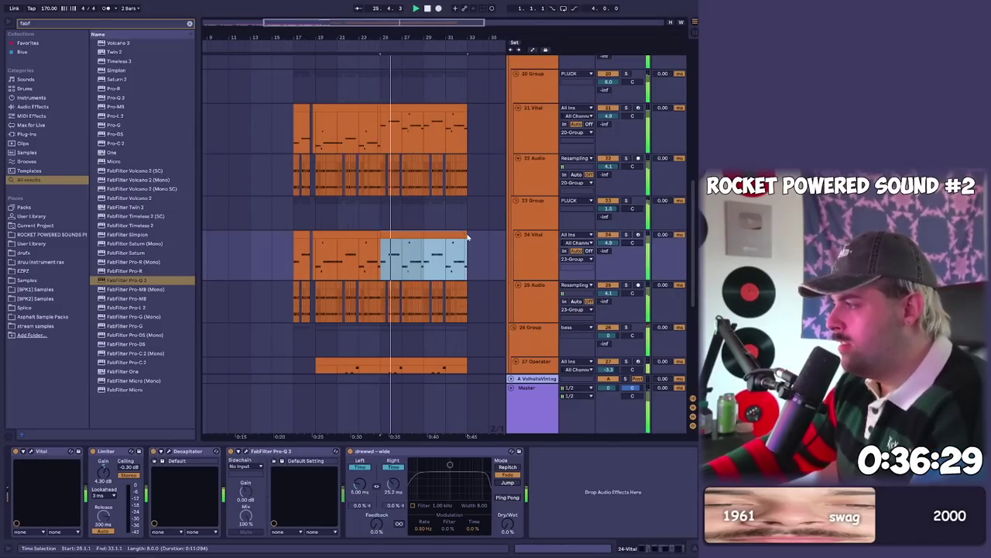
key(ctrl+k)
key(ctrl+k)
double_click(446, 235)
key(ctrl+a)
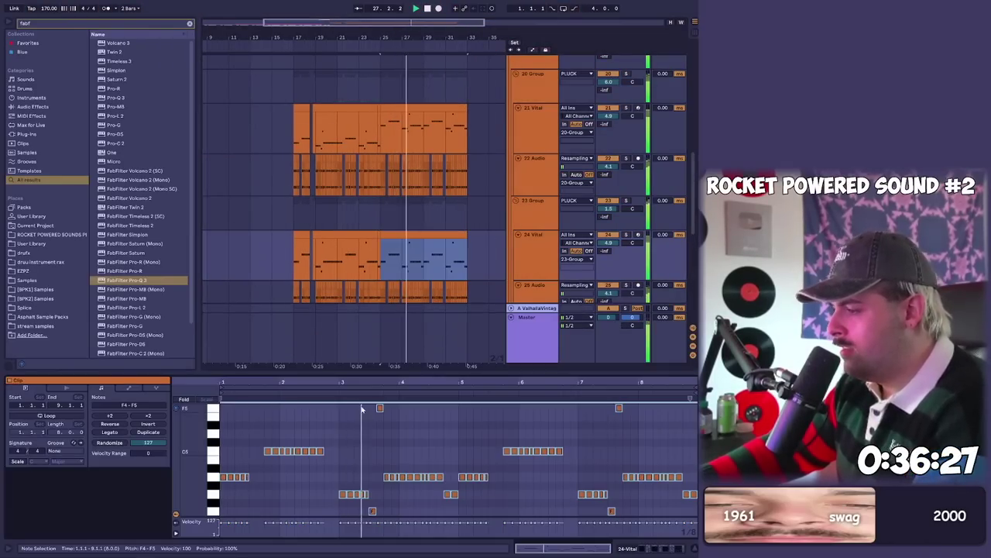
key(shift+Up)
key(shift+Tab)
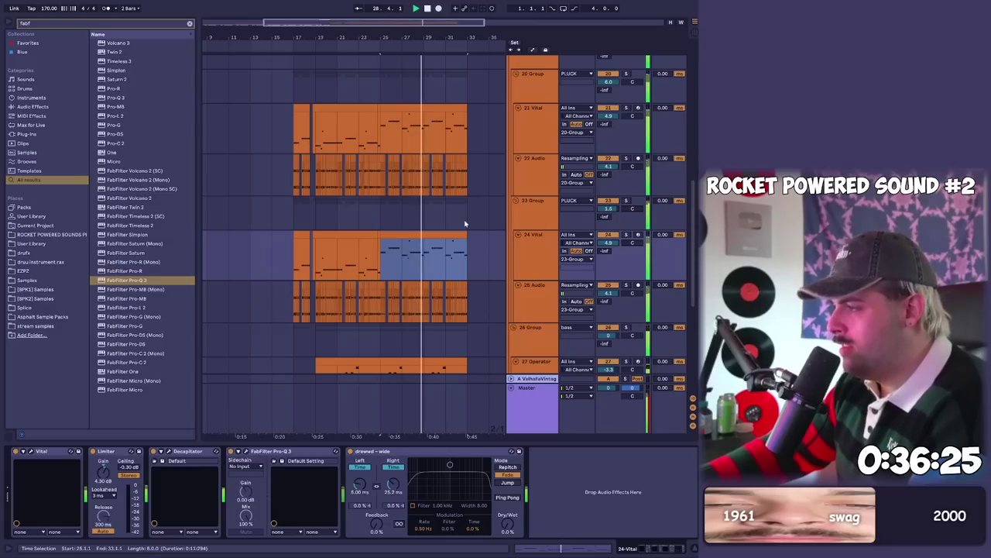
scroll(421, 272, down, 5)
scroll(374, 66, up, 4)
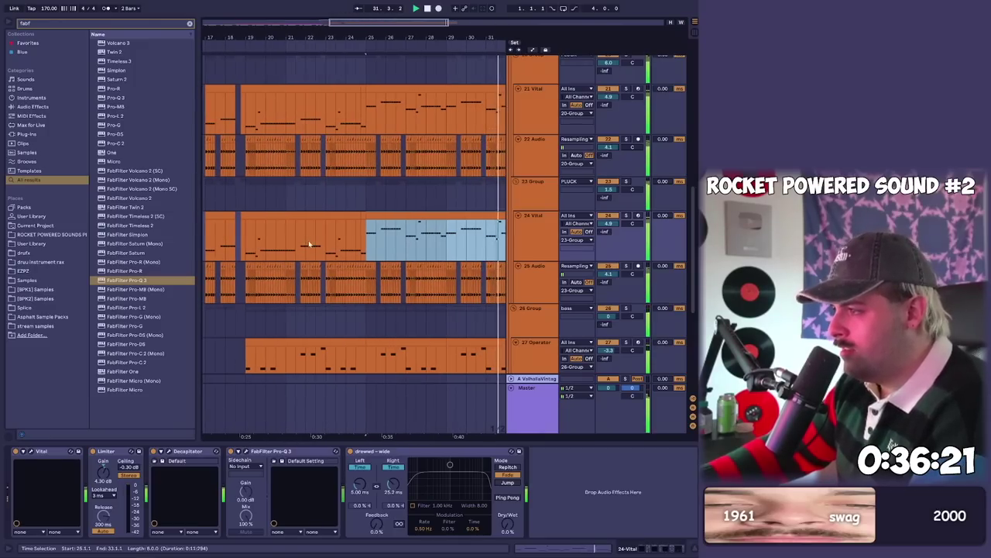
drag(361, 288, 375, 174)
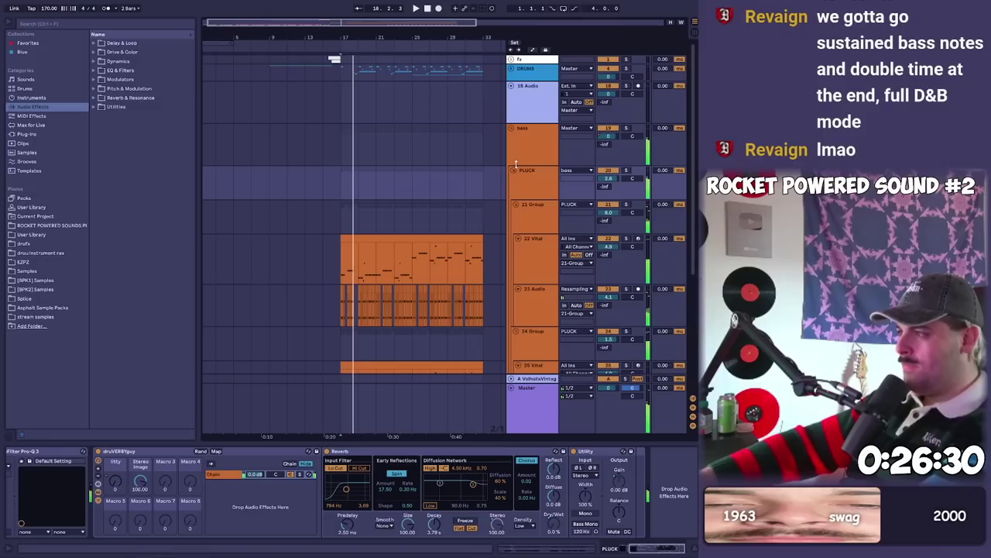
- Collapse the PLUCK group and duplicate bars 25 to 33 of all the bass tracks
click(512, 172)
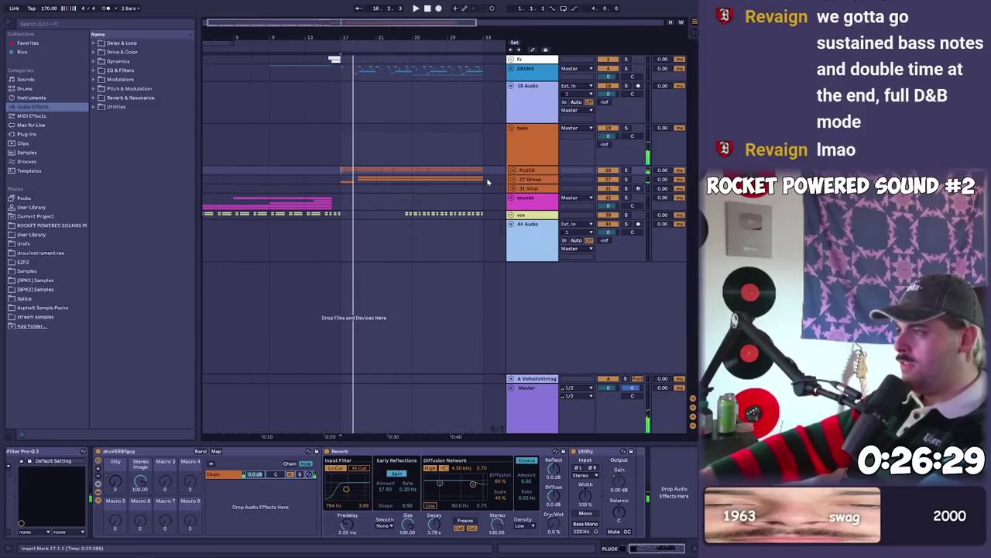
drag(487, 182, 412, 125)
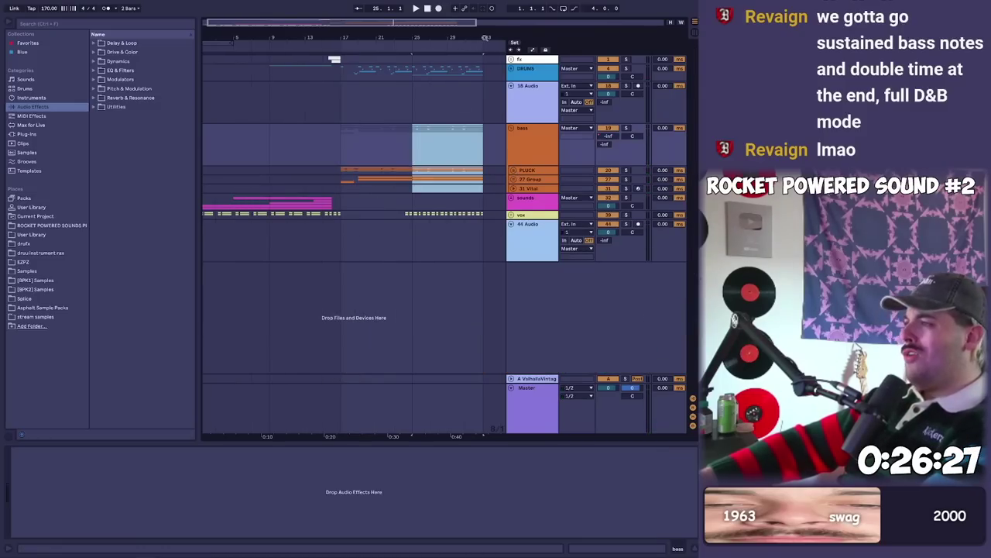
key(ctrl+d)
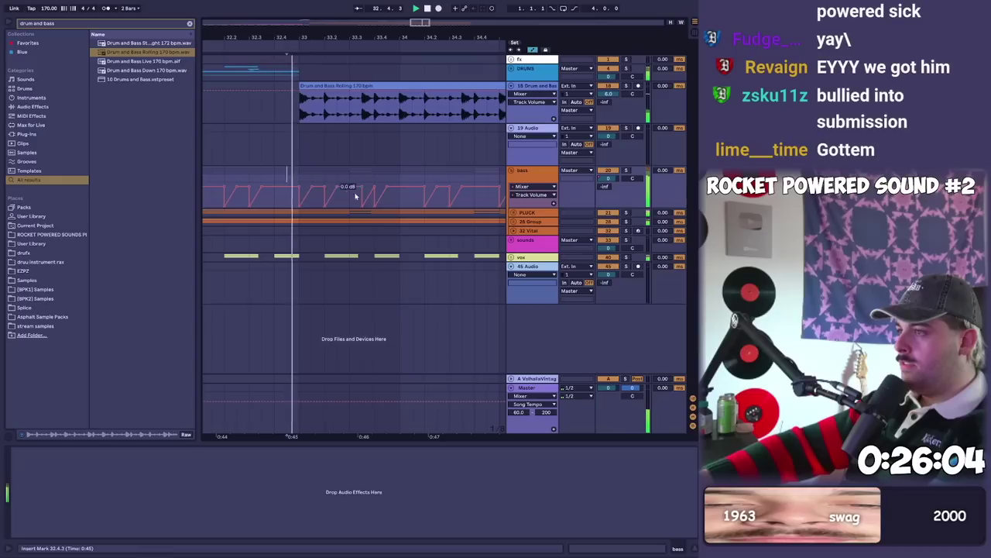
- Duplicate the bass group's volume automation ramps across the drum and bass section and play it back from 32.4.1
key(ctrl+d)
drag(391, 52, 466, 50)
key(ctrl+d)
drag(291, 35, 291, 46)
click(268, 169)
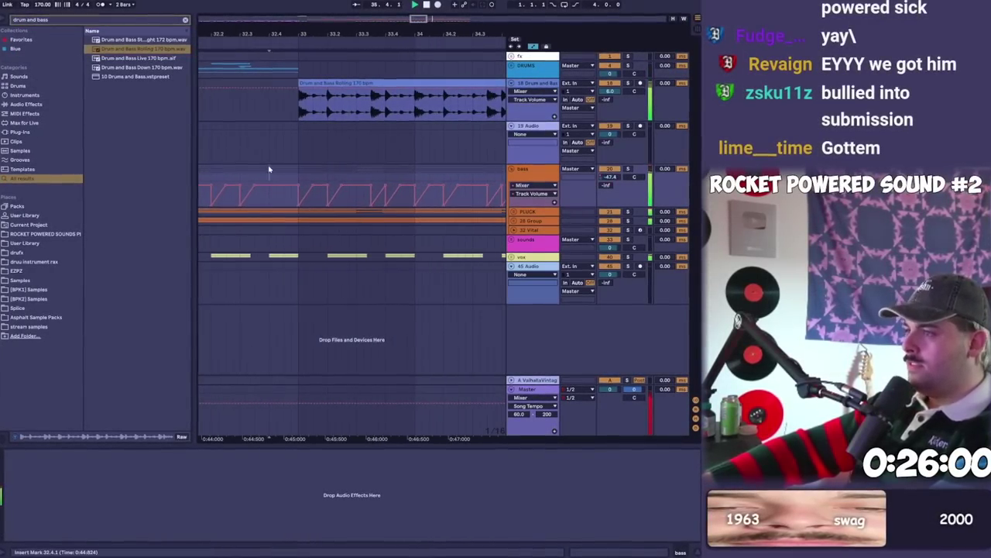
key(space)
key(space)
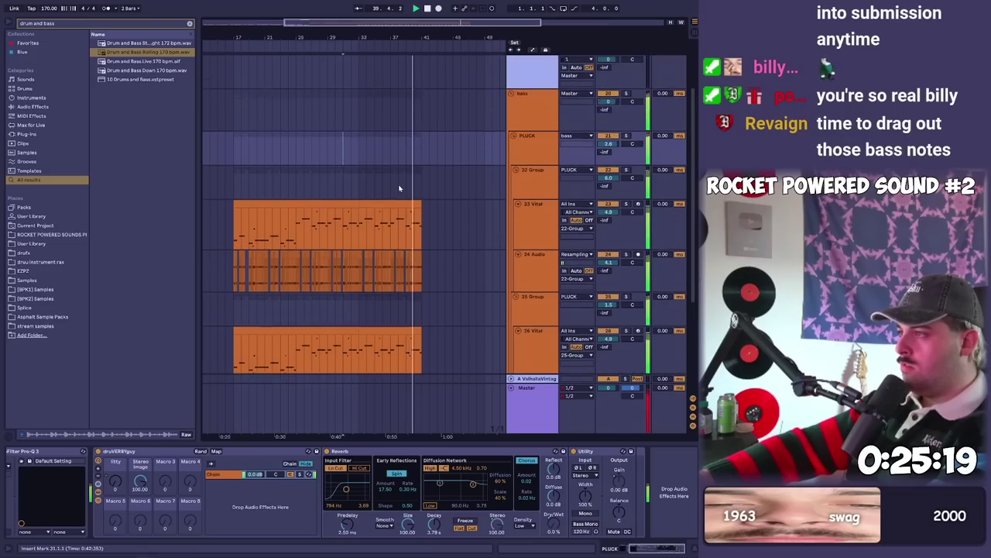
- Place ukg_drm130_aries_full.wav at bar 33 on the 18 Drum and Bass track and duplicate it over bars 37 to 41
scroll(383, 174, up, 3)
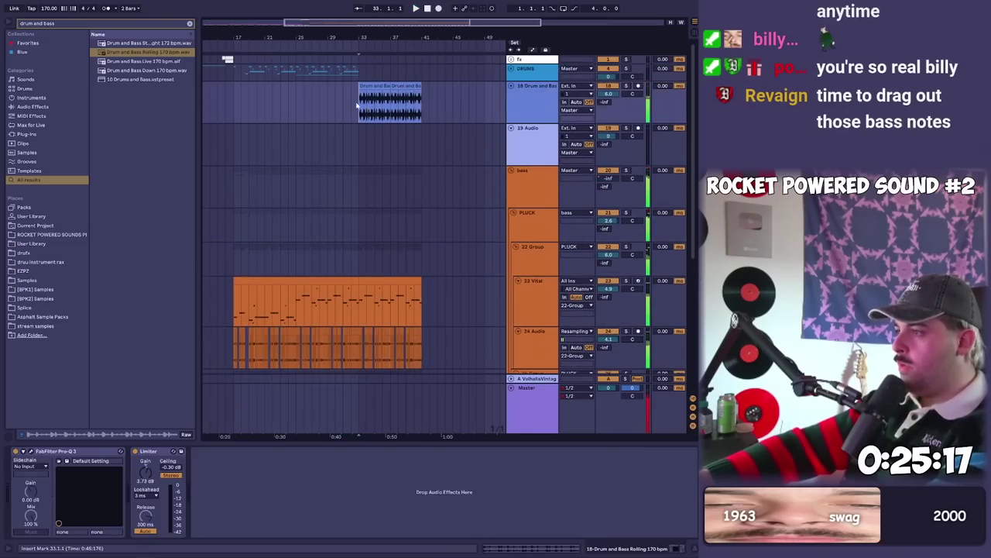
scroll(414, 197, down, 5)
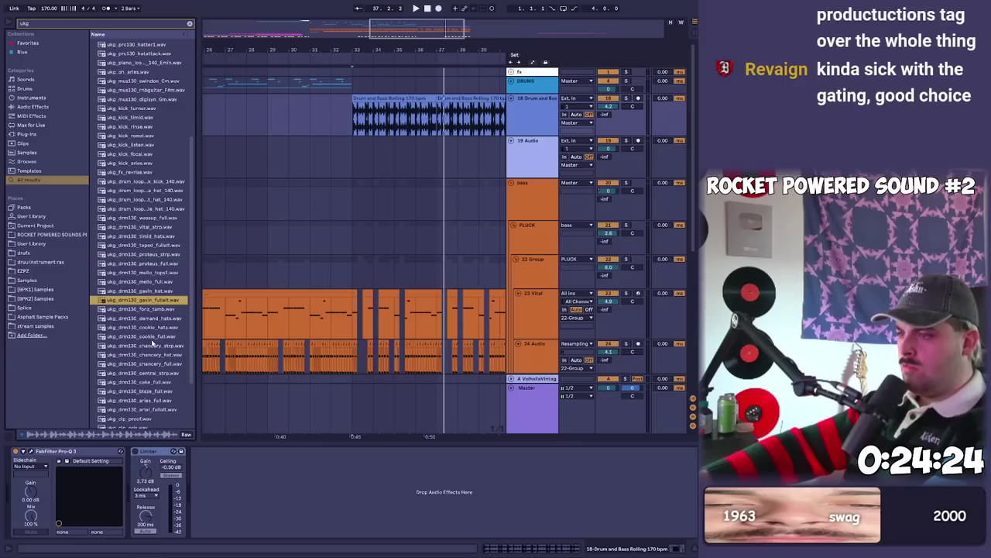
click(155, 391)
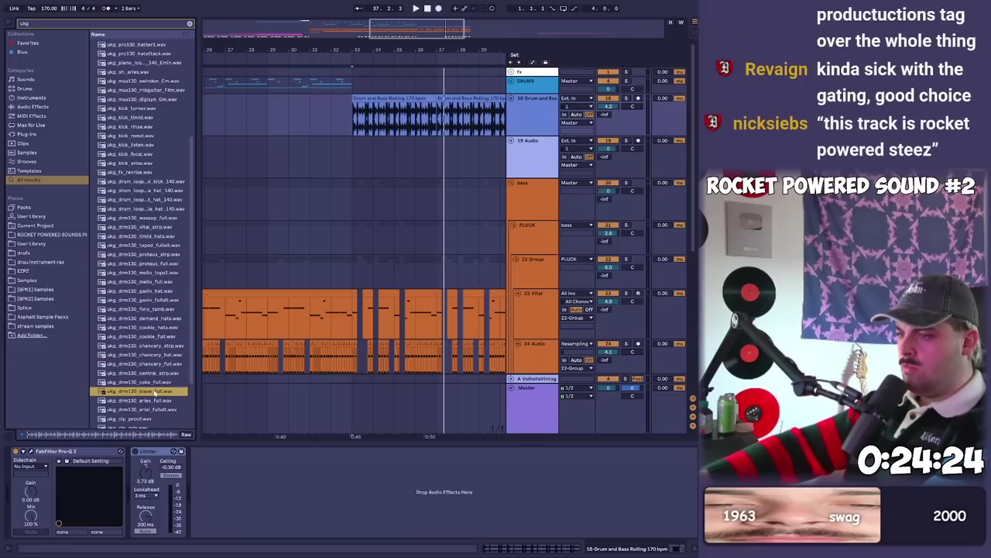
drag(141, 397, 352, 116)
drag(156, 416, 156, 393)
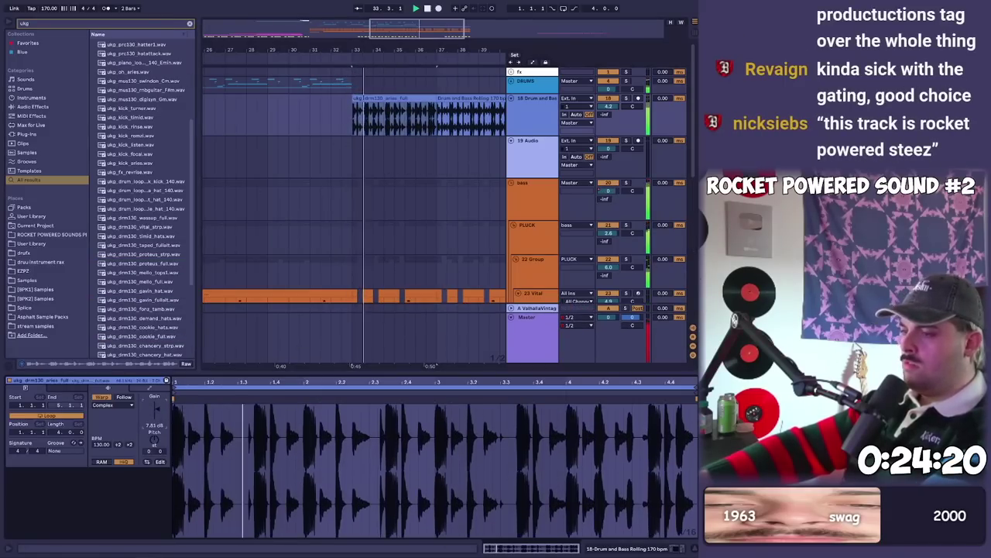
key(shift+Tab)
drag(428, 50, 345, 51)
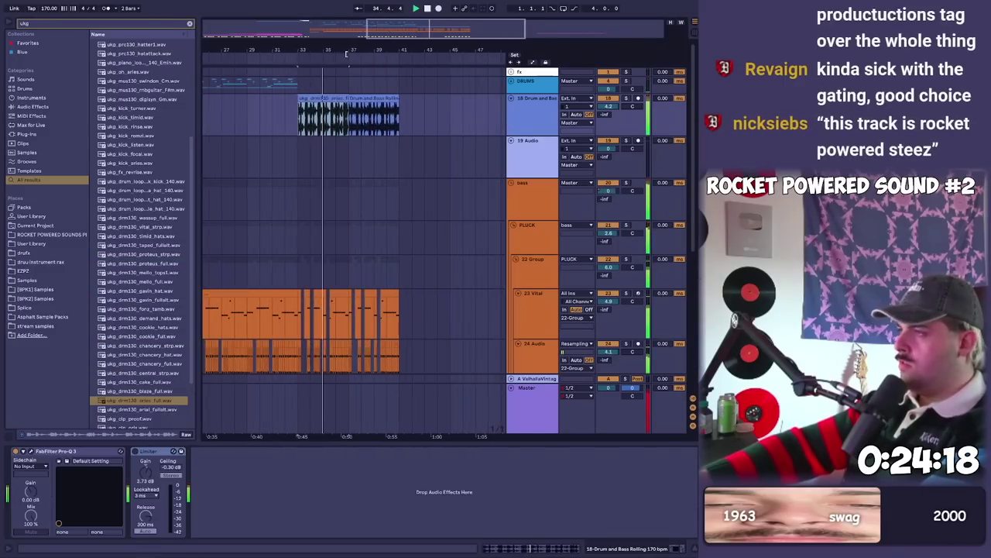
key(ctrl+d)
- Collapse the 22 and 25 groups inside PLUCK and select the 28 Group
scroll(333, 154, down, 5)
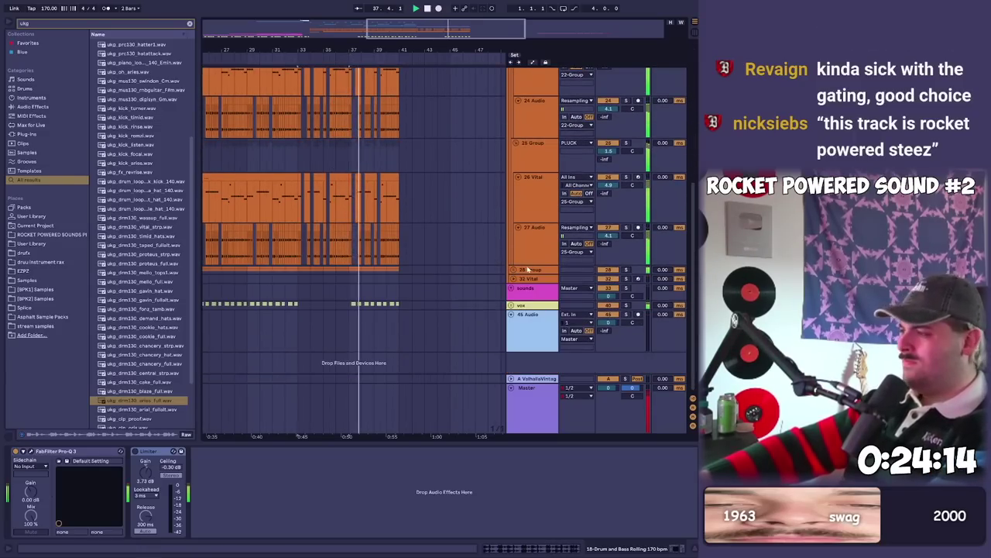
scroll(530, 270, up, 1)
alt+click(517, 202)
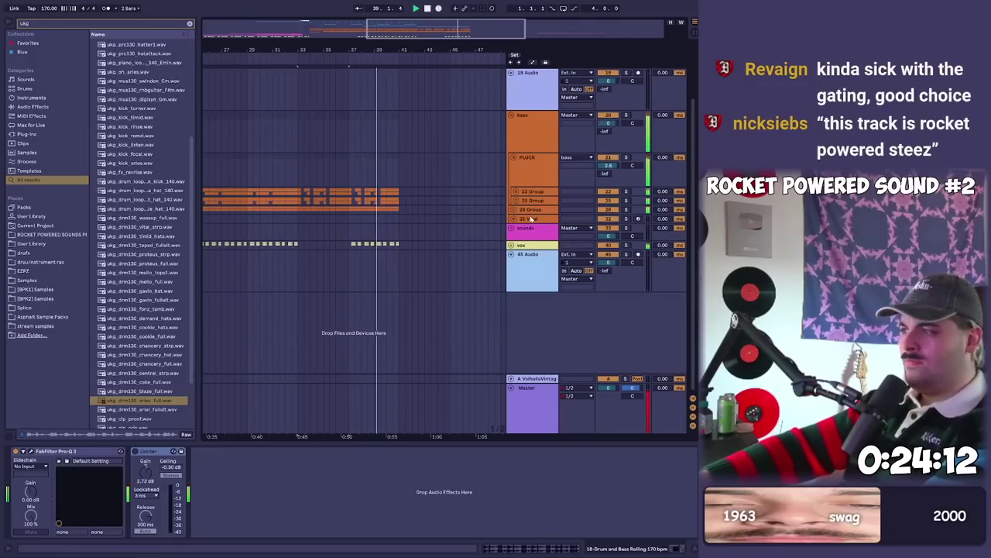
click(530, 210)
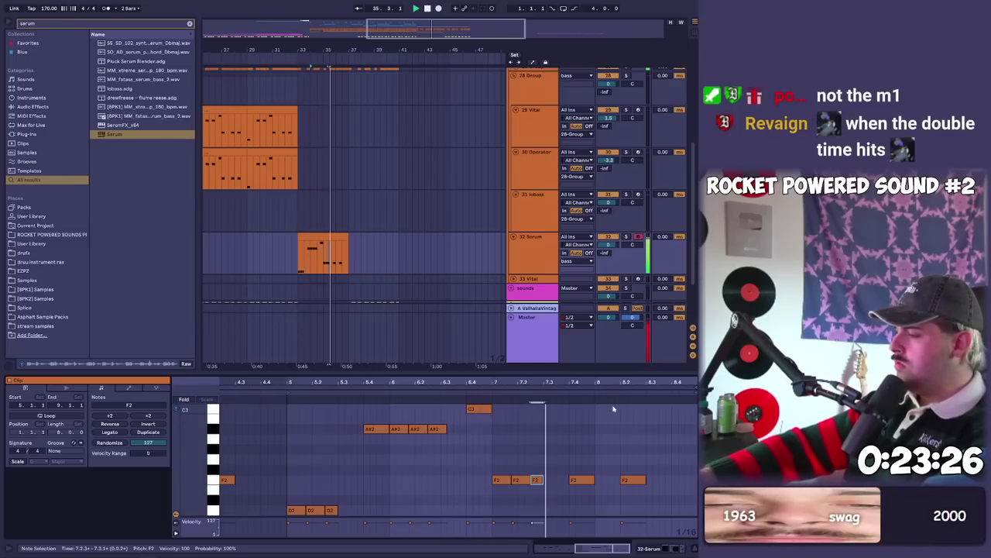
- Audition the 32 Serum bassline and turn down the track's send to the Valhalla reverb return
key(space)
click(589, 461)
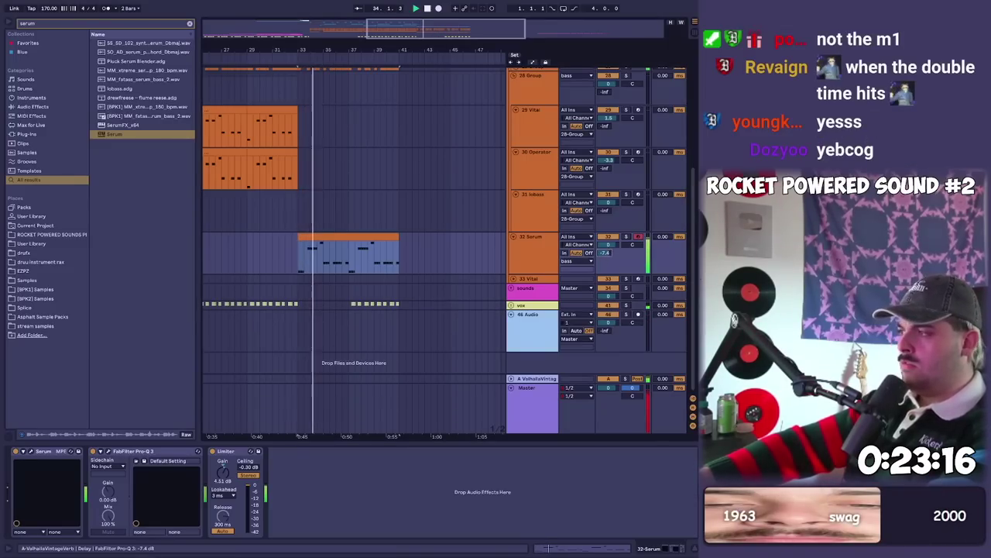
key(XF86AudioLowerVolume)
drag(608, 255, 608, 264)
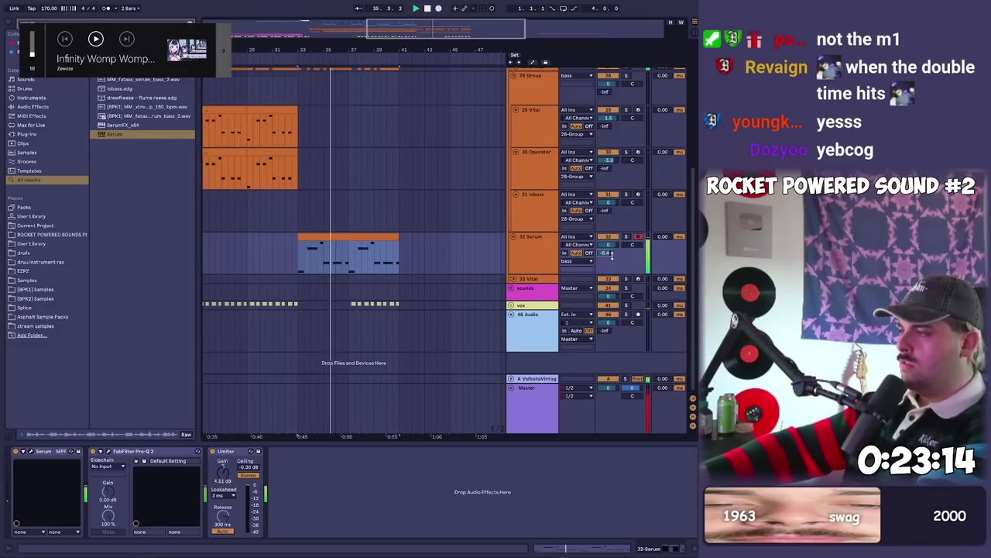
- Set the insert point on the PLUCK group at 33.1.1 and 32.1.1 to check the transition into the drum and bass section
scroll(364, 218, up, 5)
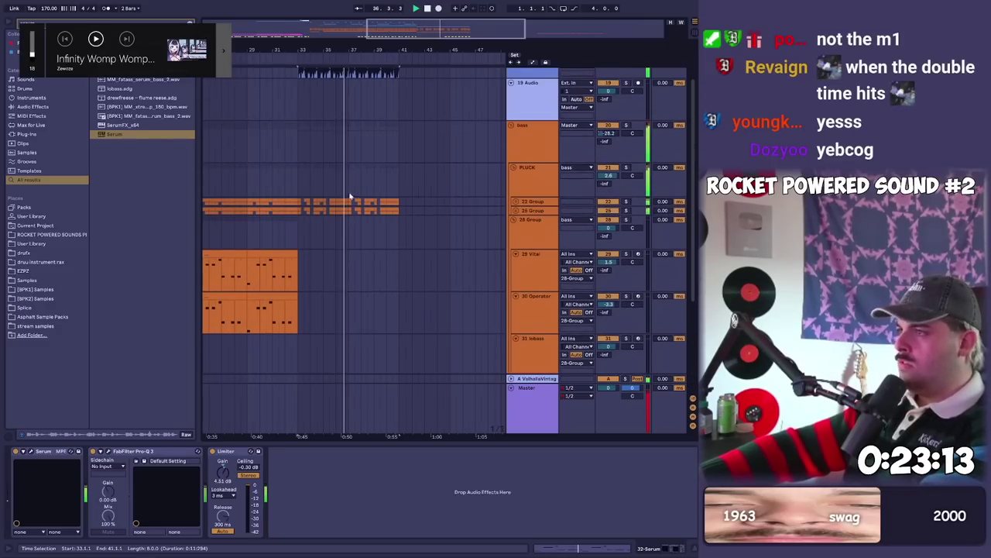
click(516, 211)
click(515, 212)
click(298, 182)
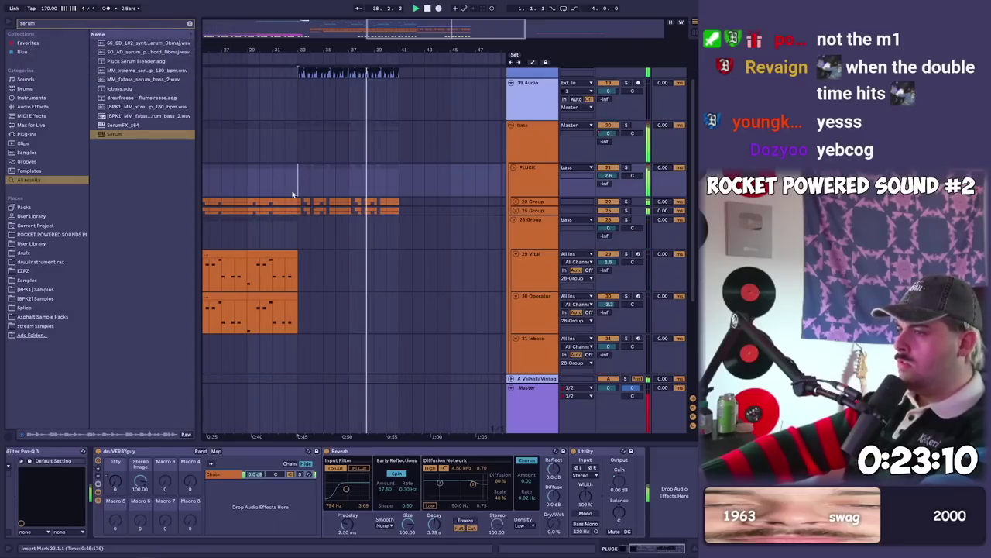
click(283, 210)
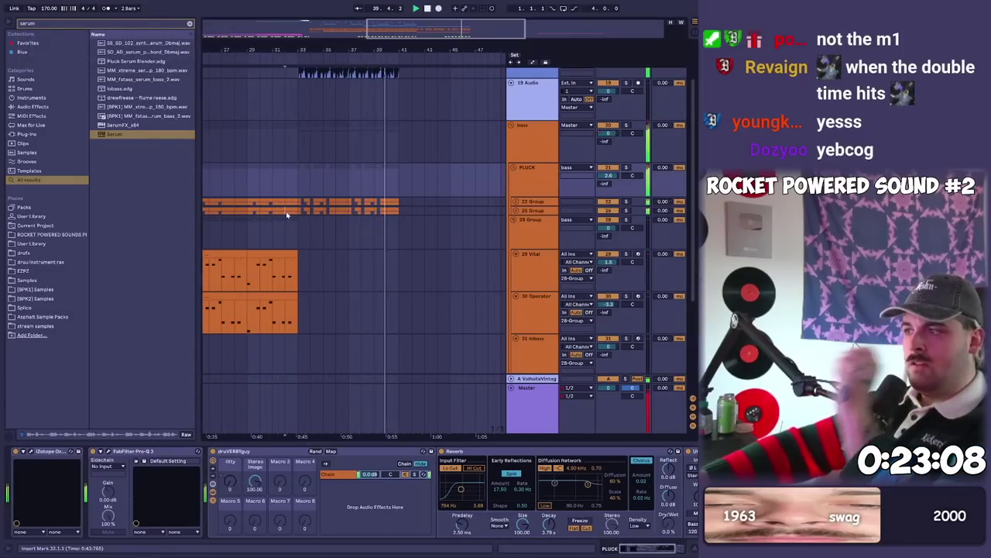
click(268, 204)
scroll(310, 221, up, 2)
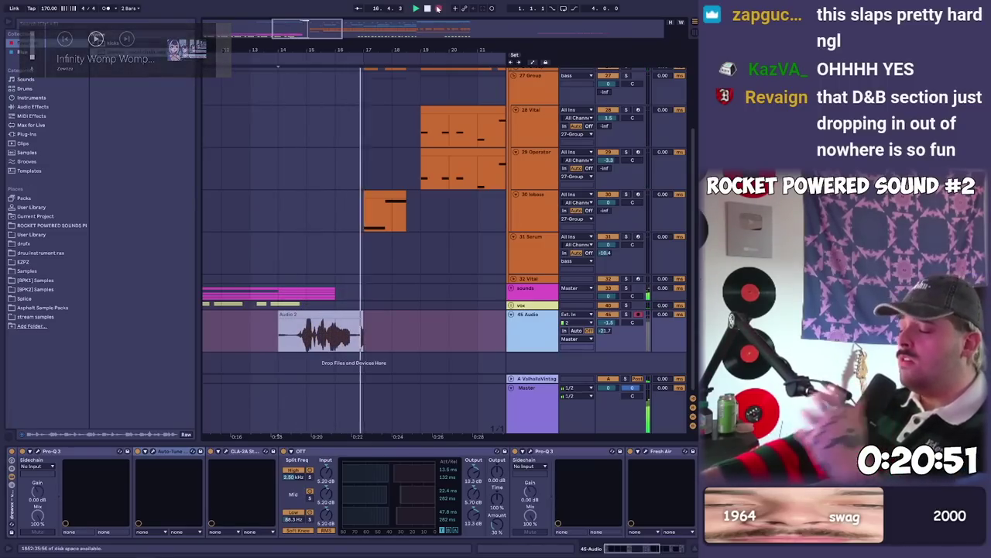
- Stop recording the take on 45 Audio and trim the Audio 2 clip to end at 17.1.1
key(space)
key(space)
drag(366, 320, 398, 319)
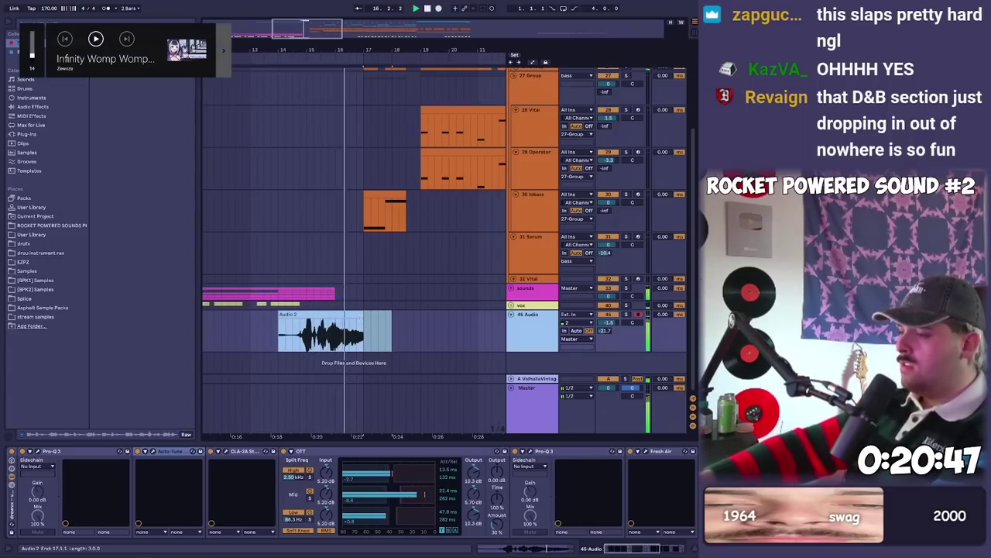
scroll(386, 103, down, 3)
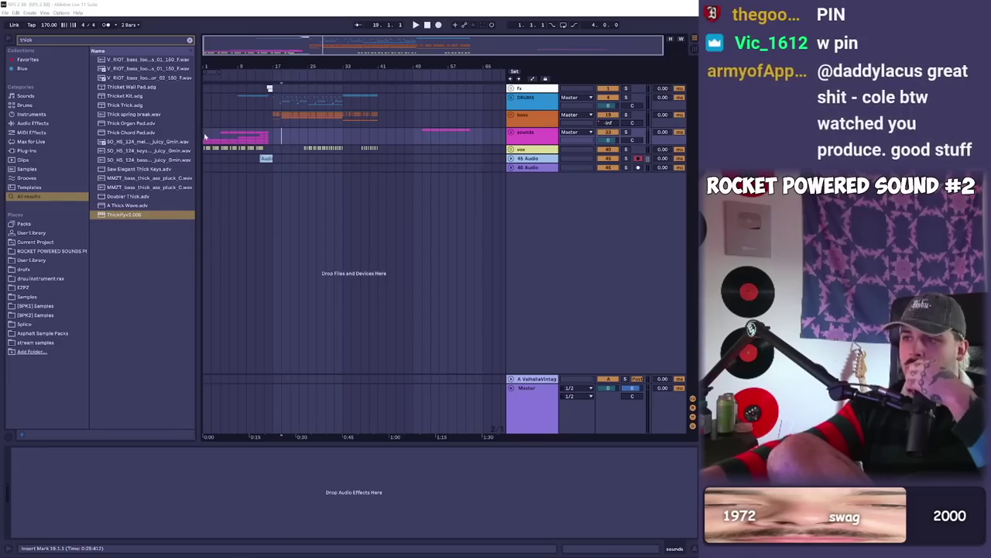
- Play the arrangement from 1.1.1 in full screen at a higher system volume
click(205, 138)
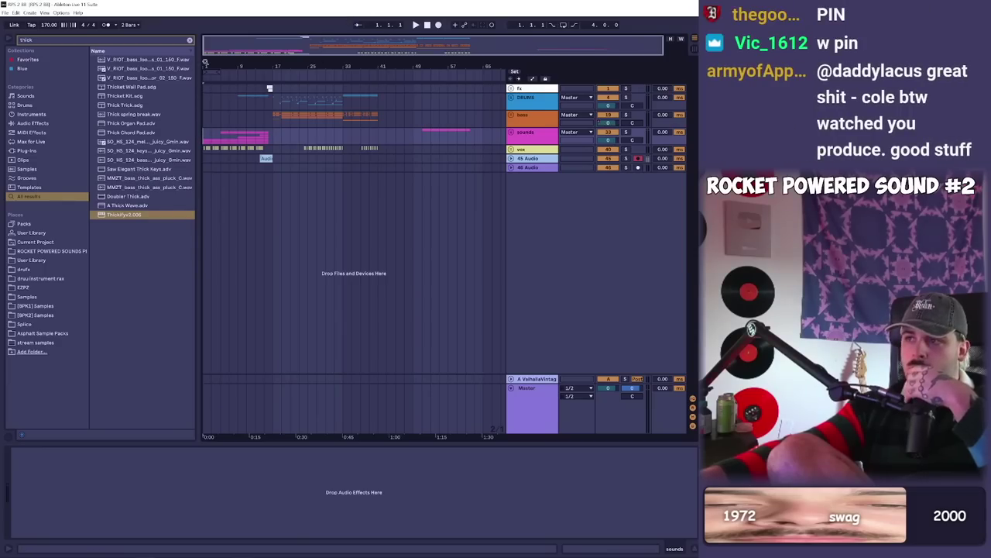
drag(205, 62, 206, 120)
key(space)
key(F11)
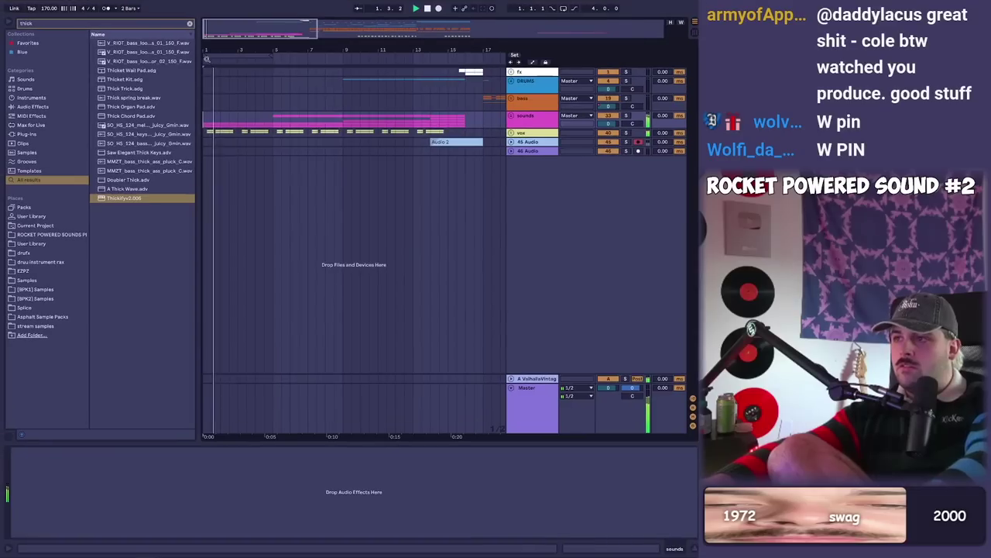
key(XF86AudioRaiseVolume)
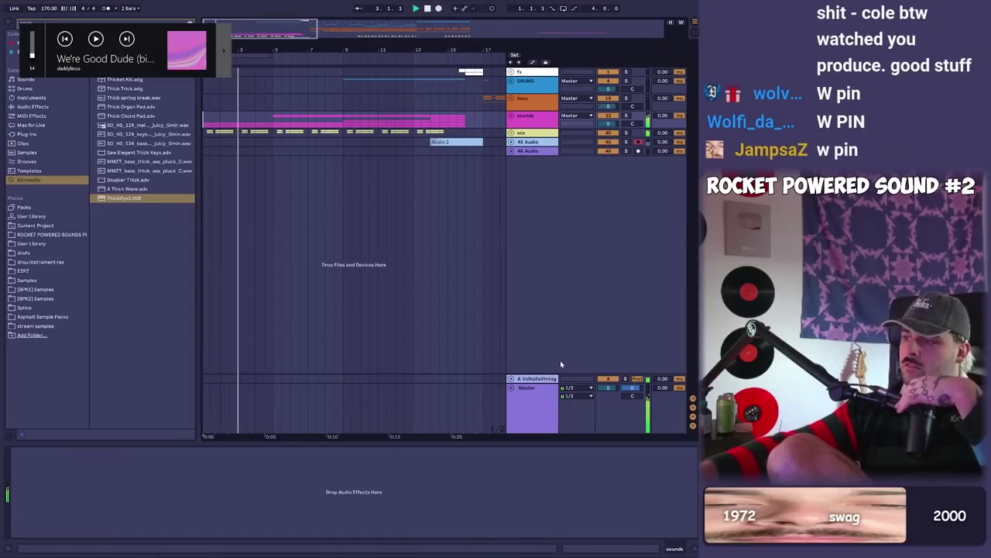
- Select the Master track, shrink its device view out of sight and make the arrangement follow playback
click(549, 407)
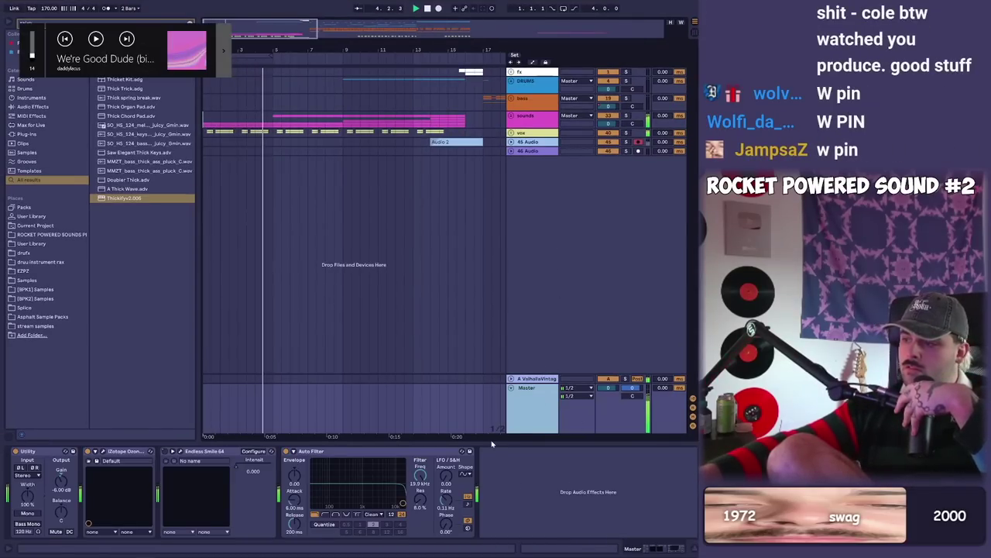
drag(490, 441, 488, 535)
drag(273, 51, 261, 101)
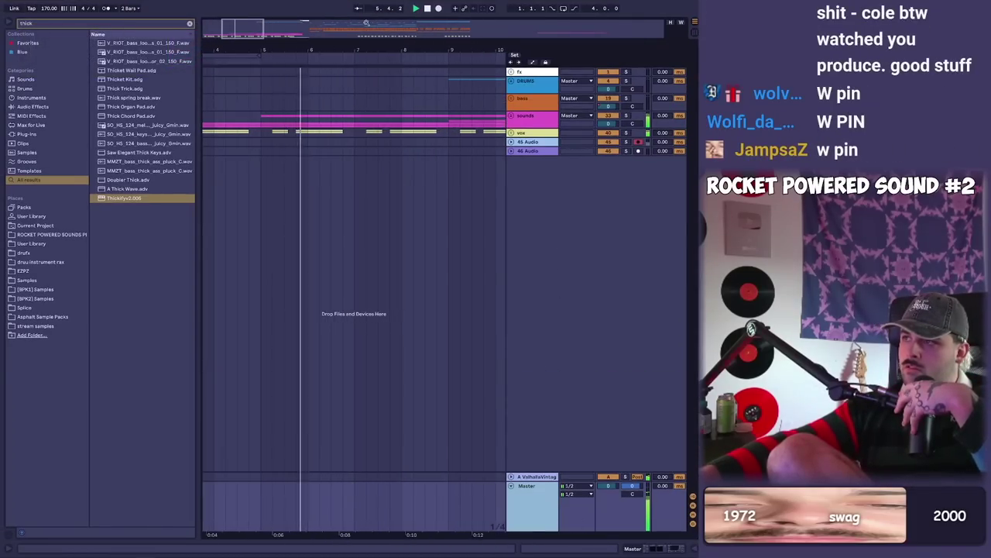
key(ctrl+shift+f)
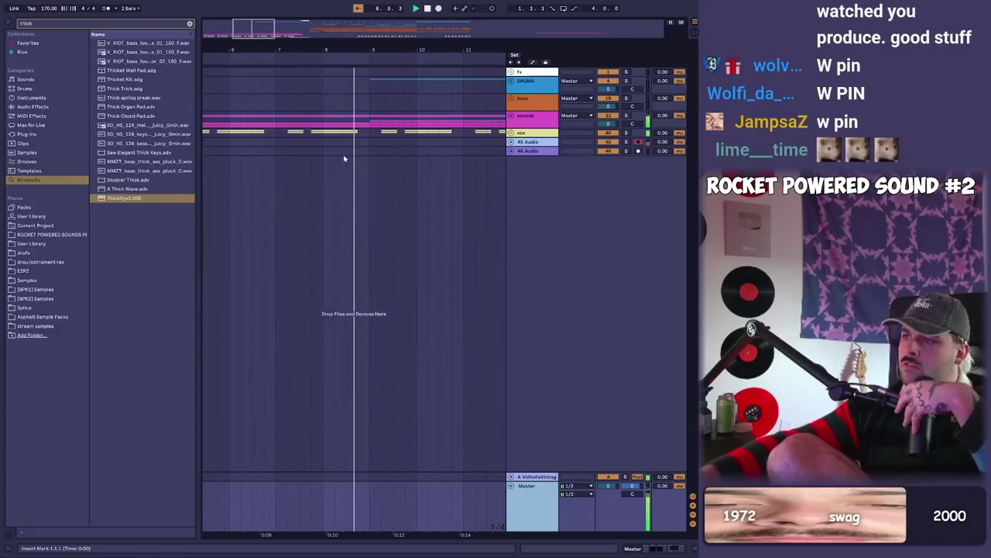
- Widen the browser and clear its thick search
drag(196, 225, 228, 222)
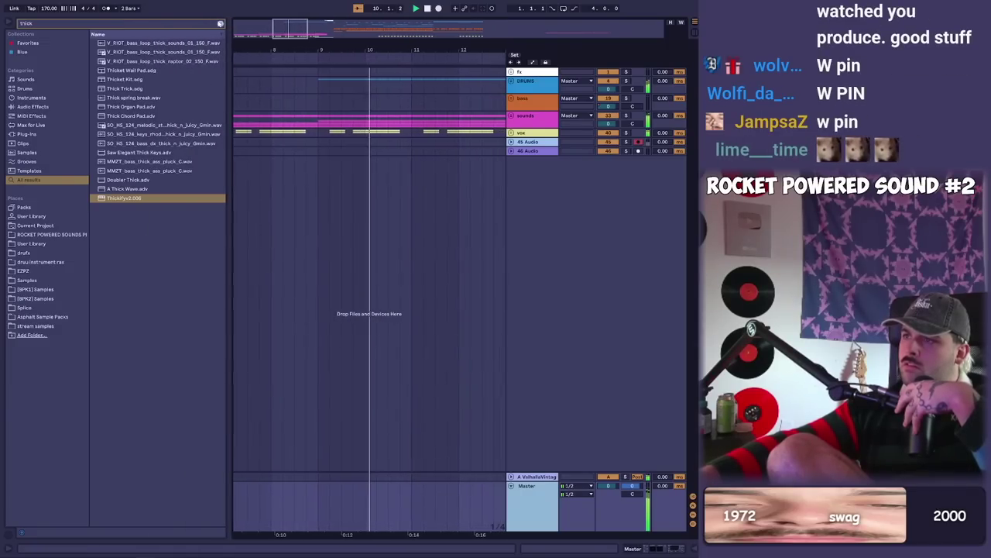
click(221, 24)
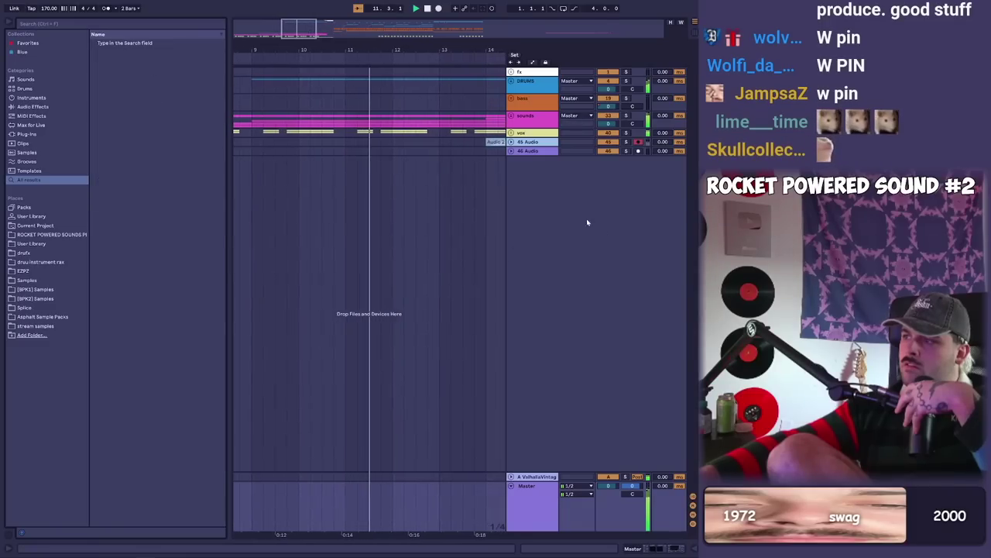
- Expand the vox, sounds and bass groups in the arrangement to show their tracks during playback
click(511, 133)
click(511, 115)
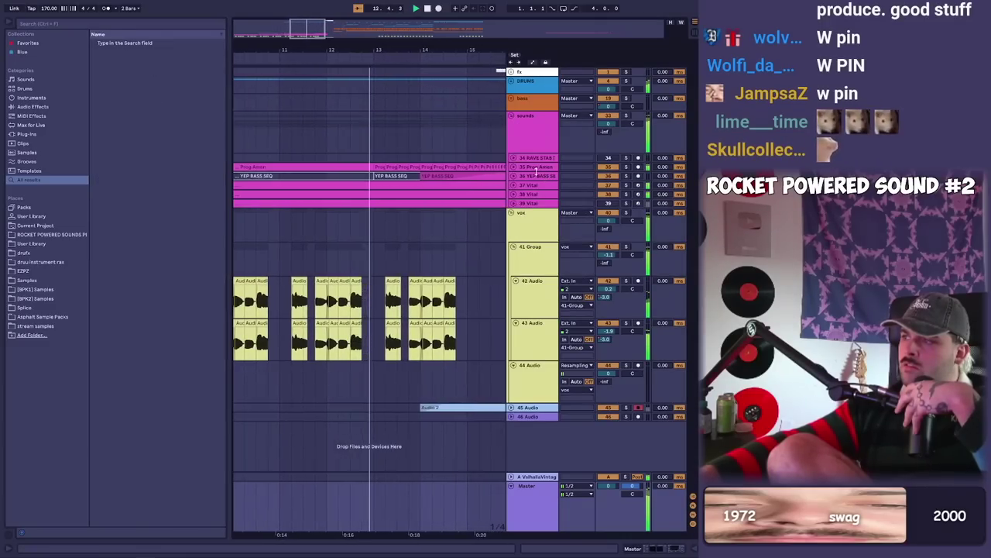
click(541, 130)
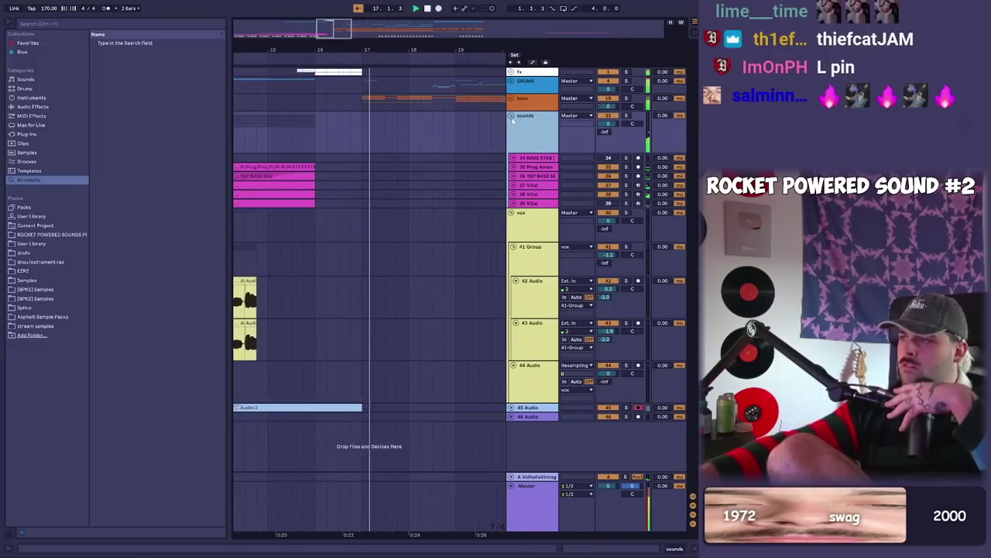
click(511, 116)
- Examine the Vital, Operator and resampled audio tracks of the bass group as the arrangement plays, raising the system volume
scroll(526, 194, down, 5)
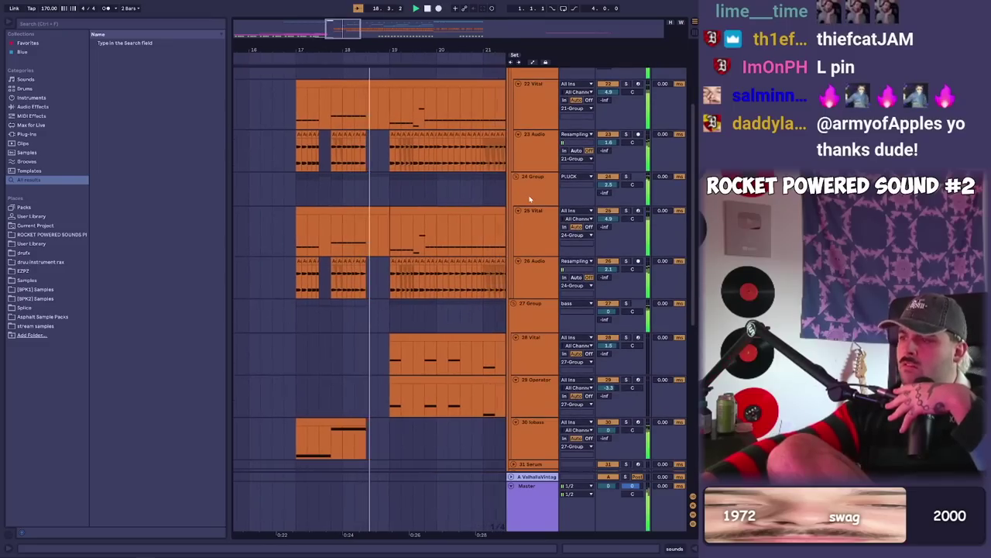
key(XF86AudioRaiseVolume)
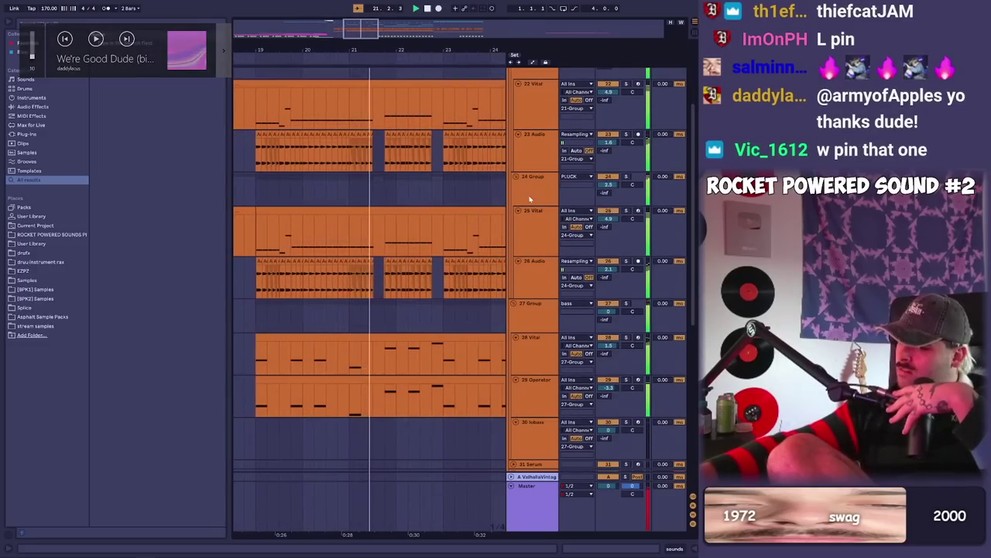
scroll(535, 217, up, 2)
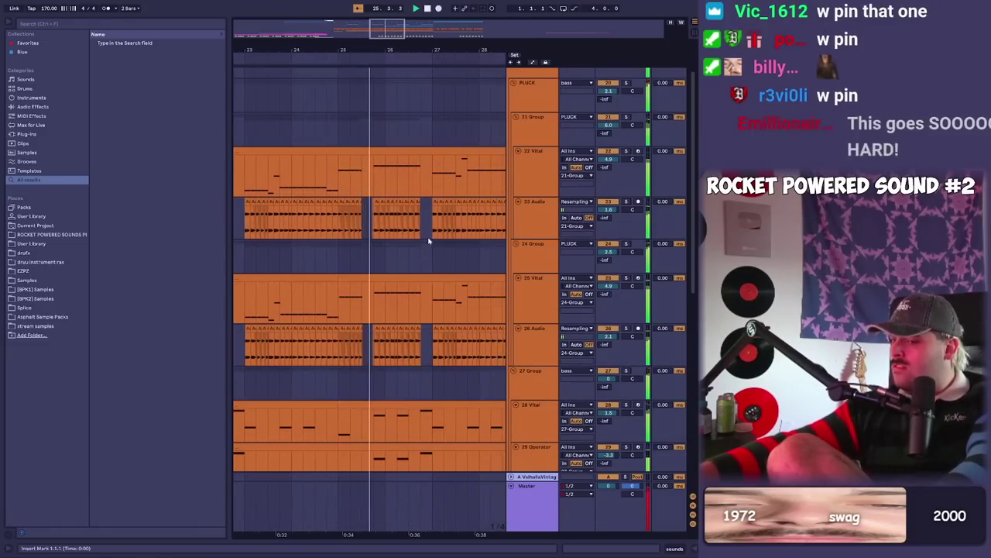
scroll(428, 241, down, 5)
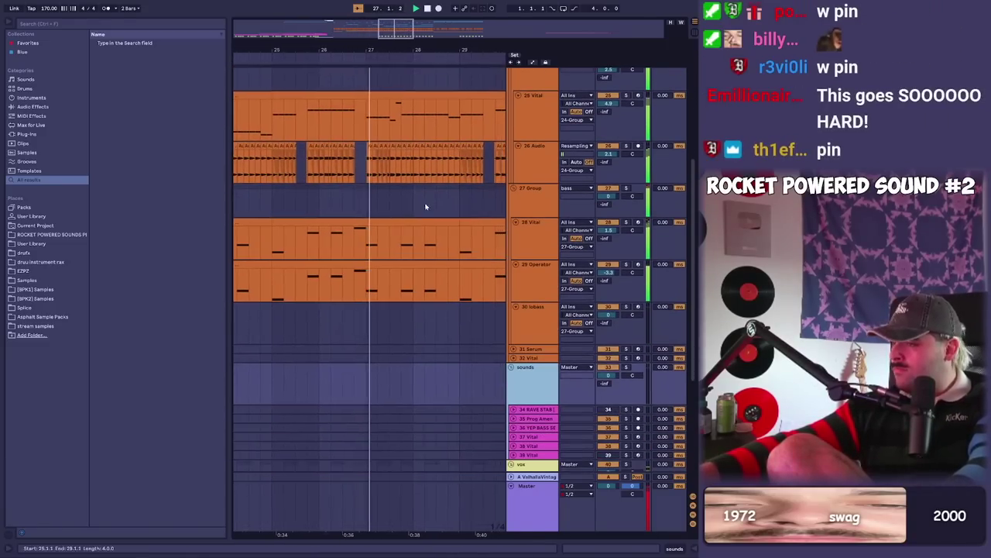
scroll(425, 207, up, 4)
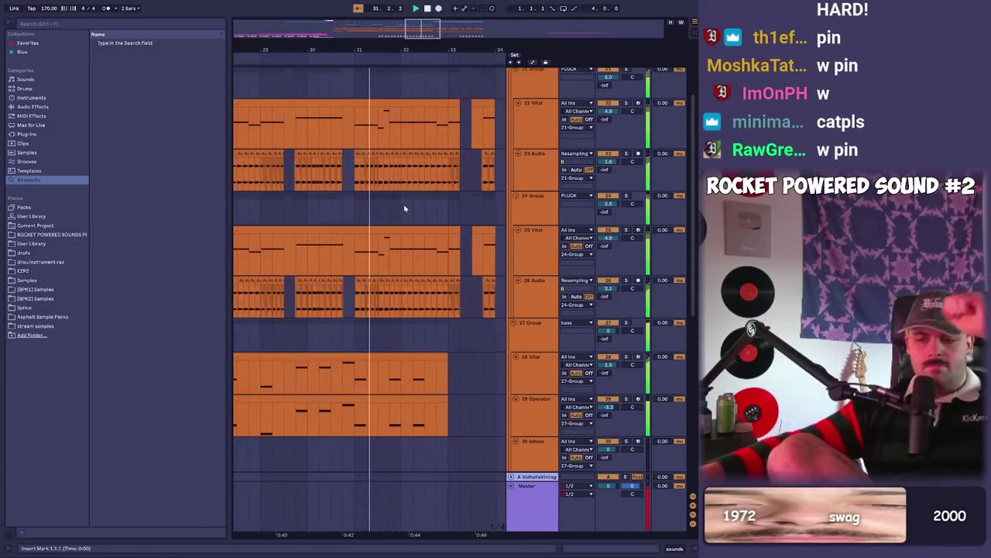
scroll(415, 270, up, 3)
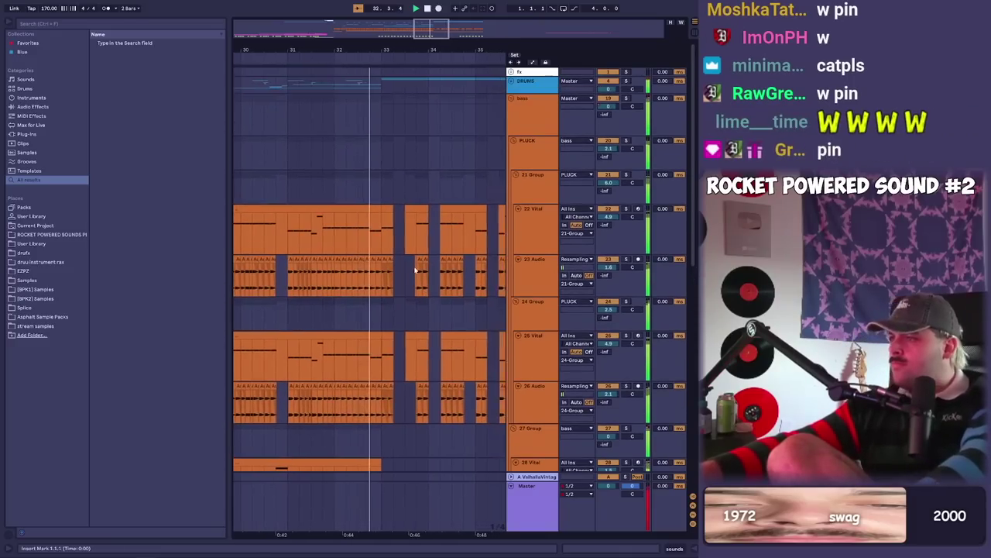
- Collapse the PLUCK group and zoom out the timeline to follow the section from bar 33
click(513, 141)
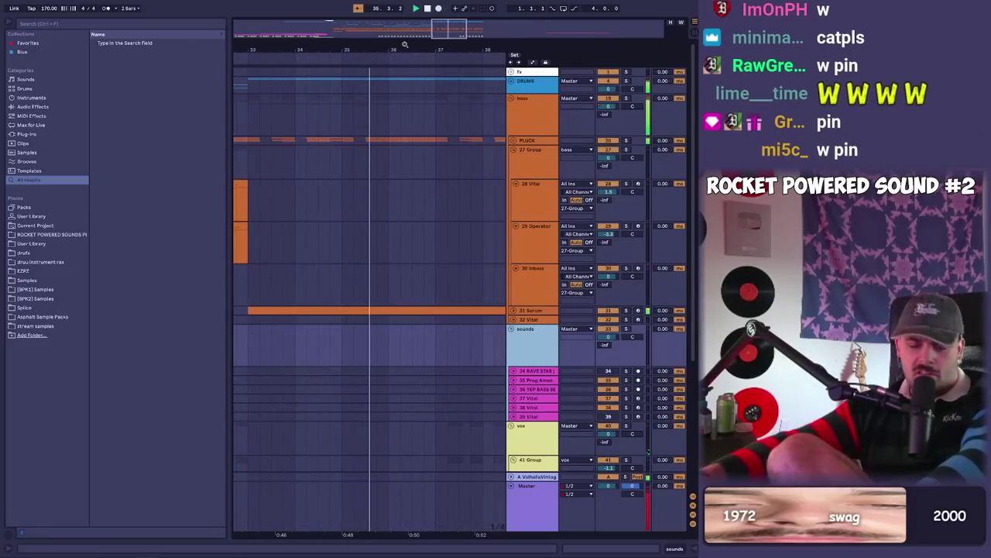
scroll(351, 196, down, 3)
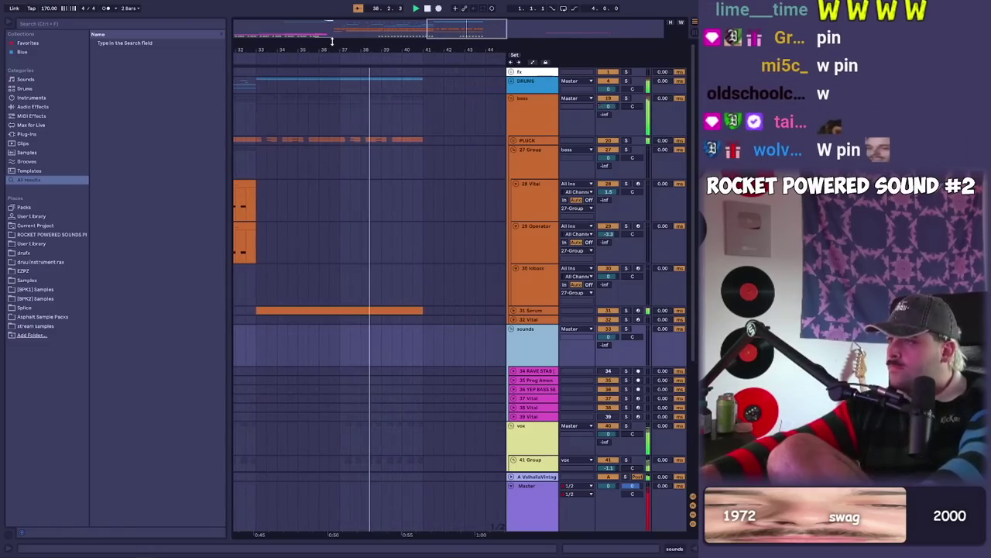
drag(332, 40, 292, 72)
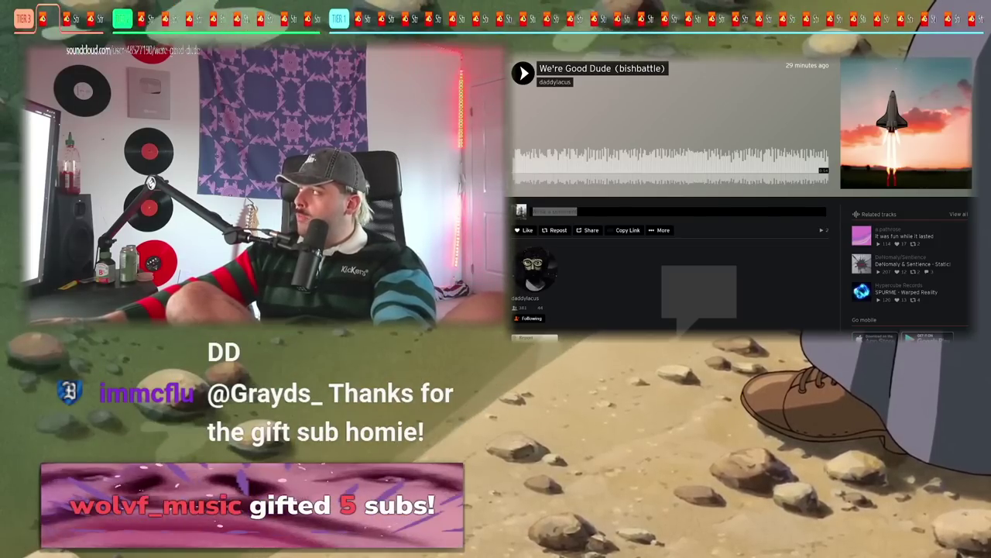
- Switch to SoundCloud in the browser and look through the open submissions, returning to the track We're Good Dude (bishbattle)
click(588, 188)
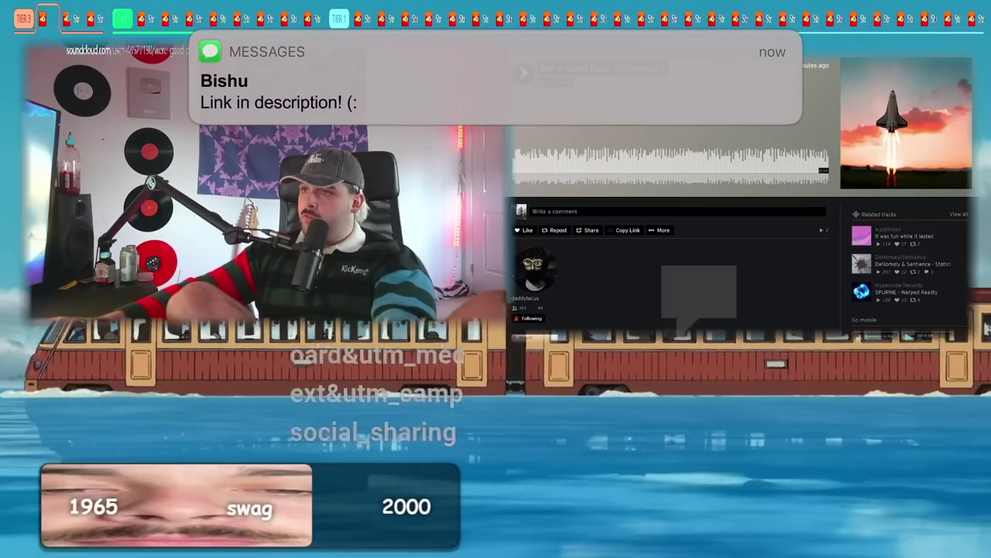
key(ctrl+Tab)
key(ctrl+Tab)
key(ctrl+shift+Tab)
key(ctrl+shift+Tab)
key(ctrl+Tab)
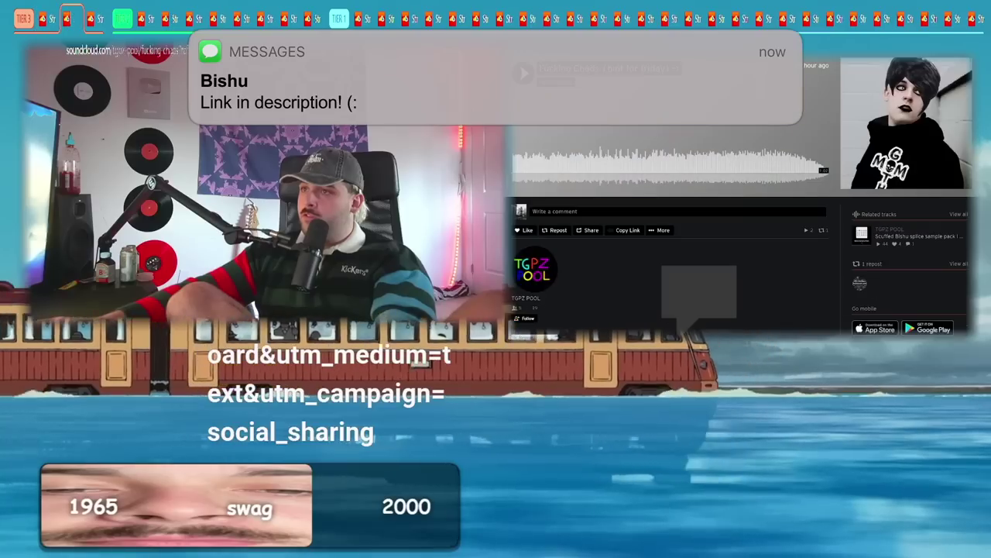
key(ctrl+shift+Tab)
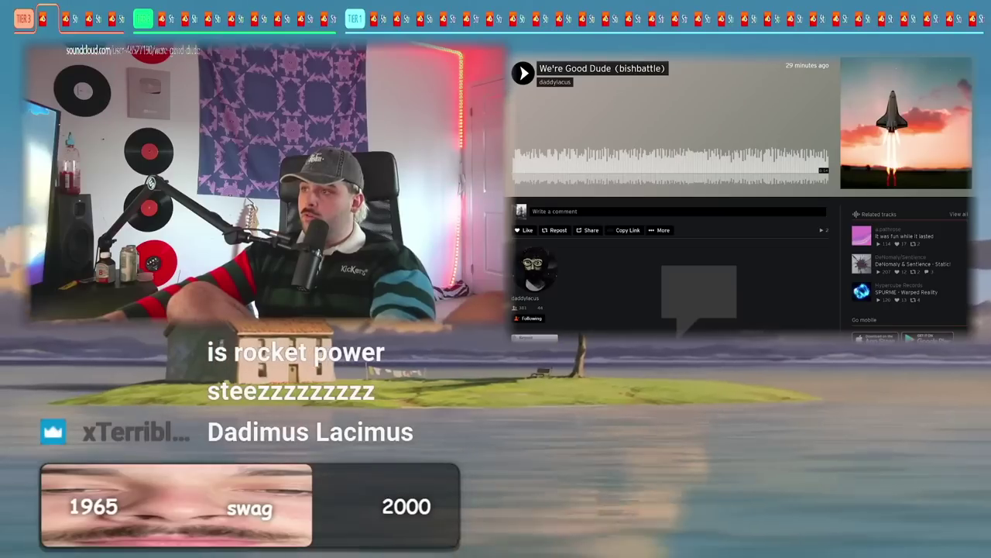
- Play We're Good Dude (bishbattle) with a pause near its end, and start playing Bishu Power
click(515, 79)
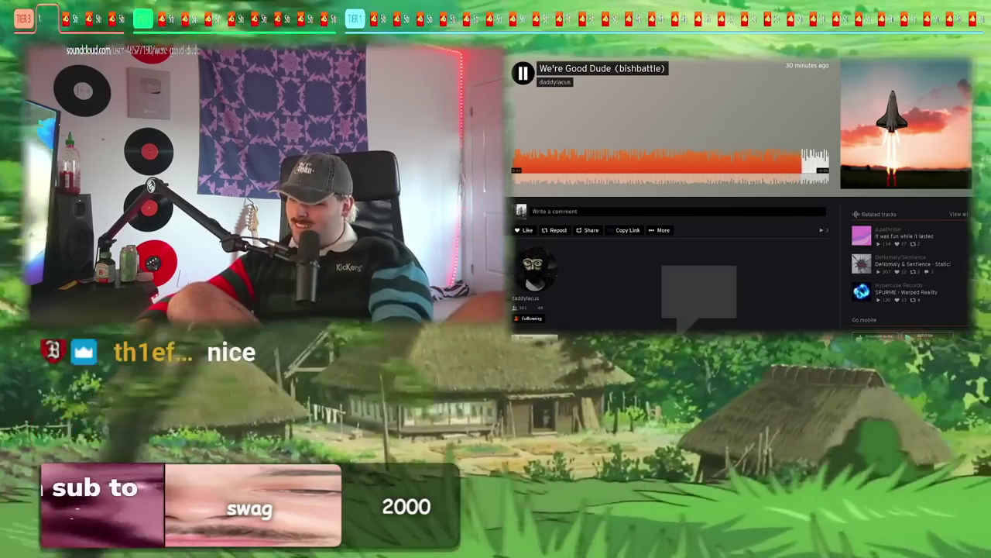
key(space)
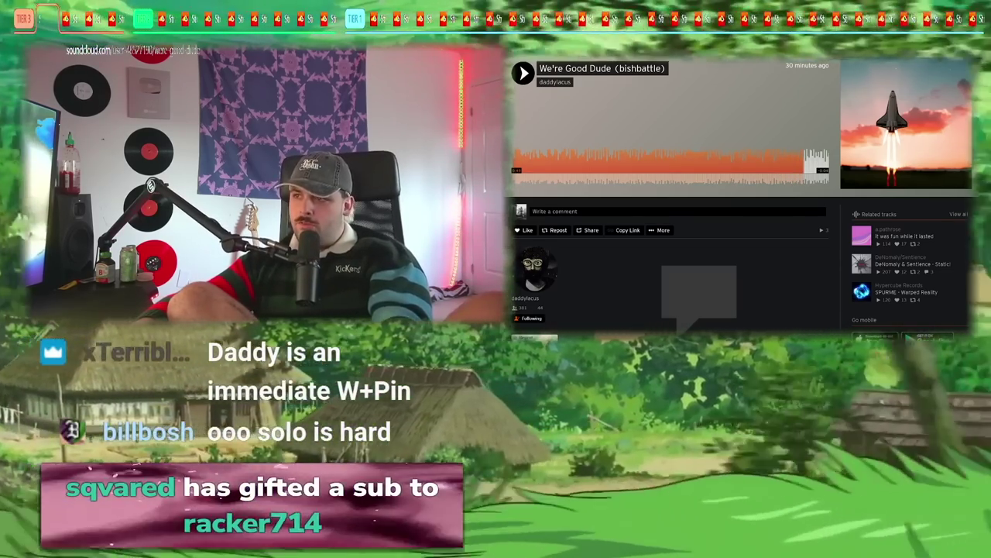
key(space)
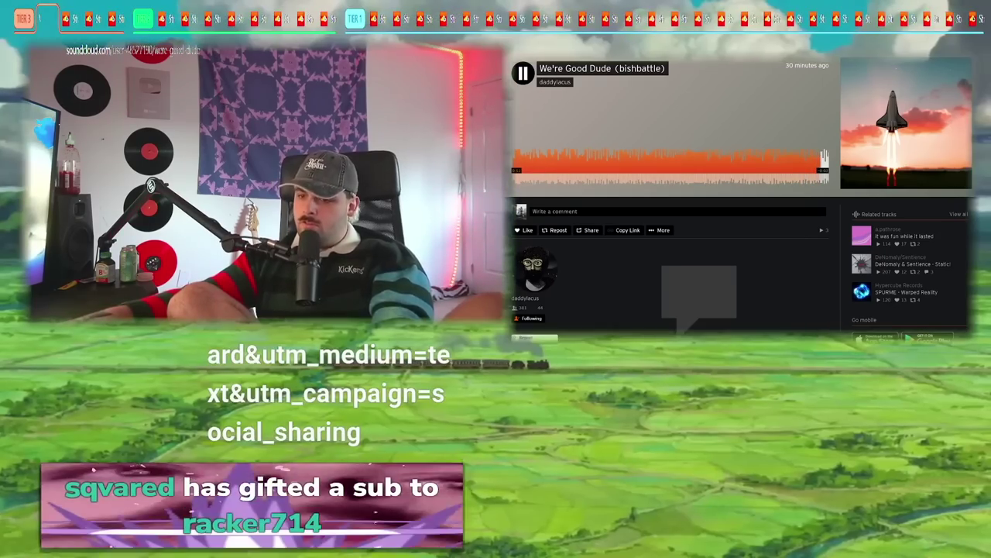
key(space)
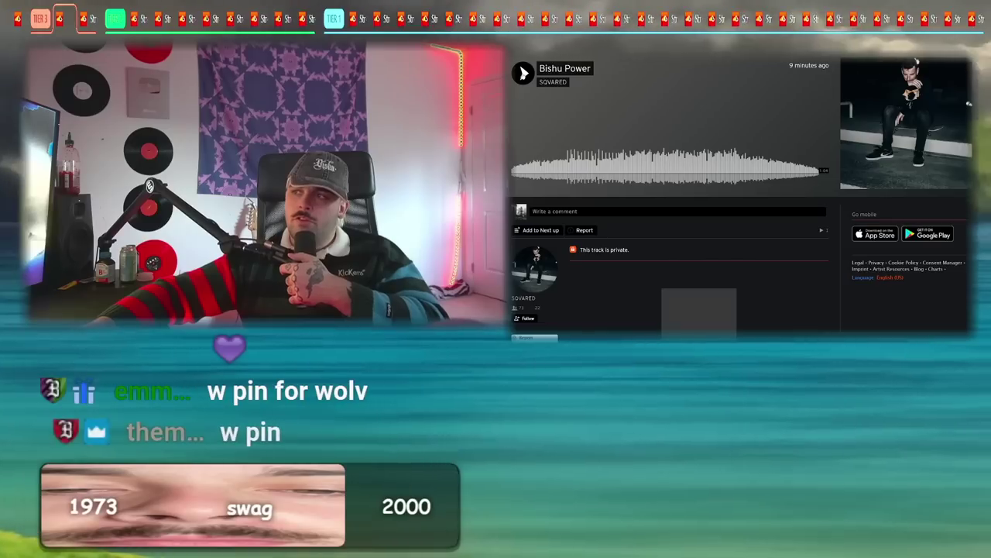
key(space)
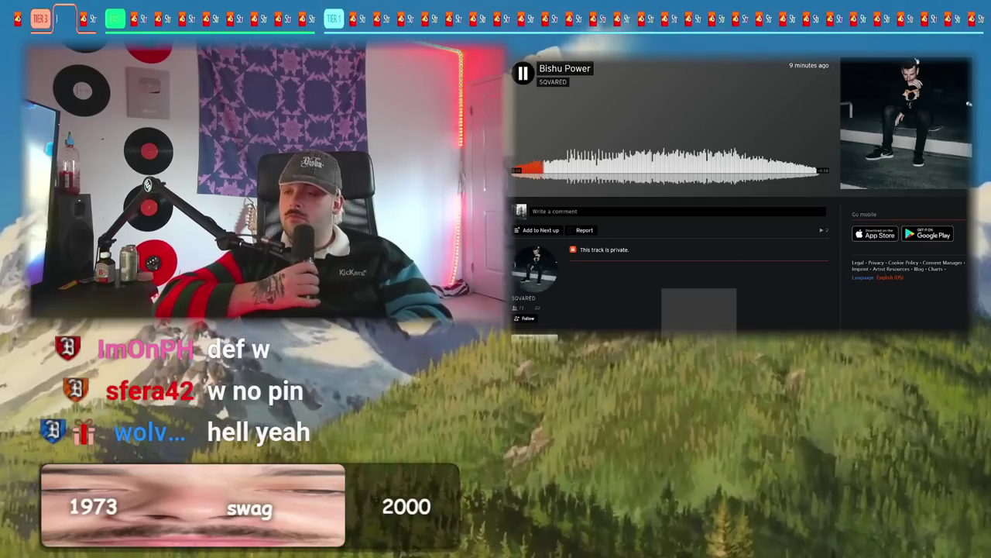